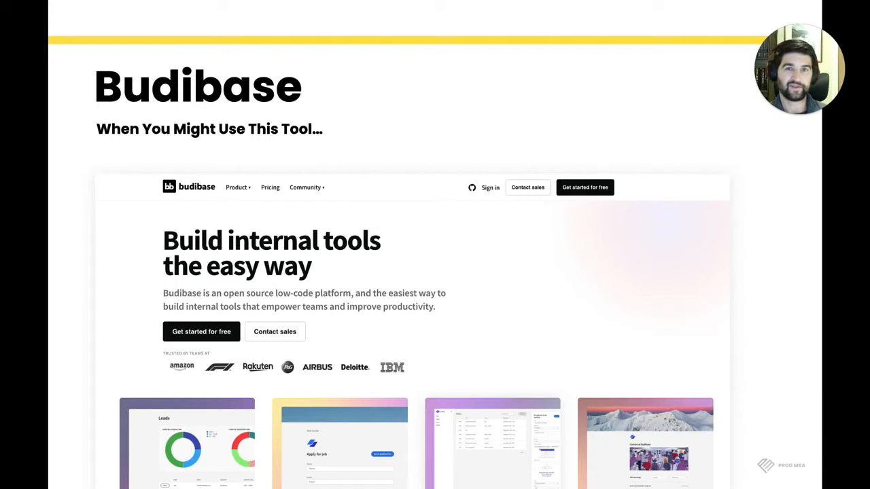
key("Right")
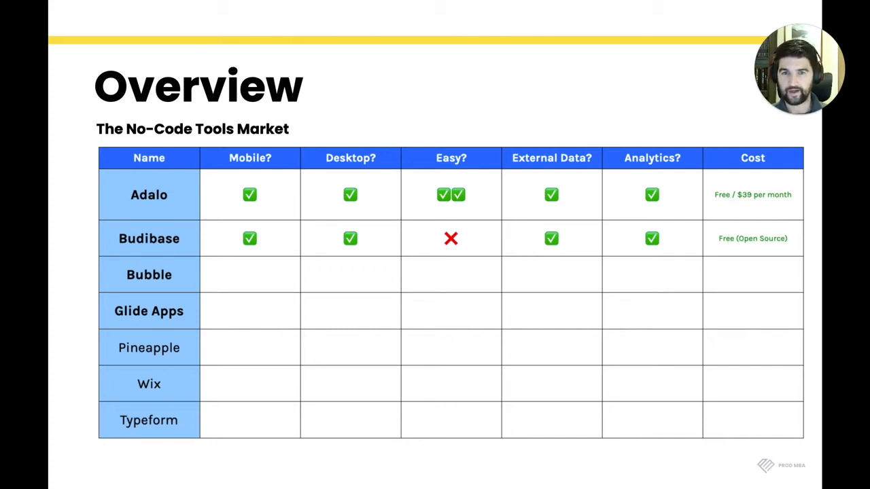
key("Right")
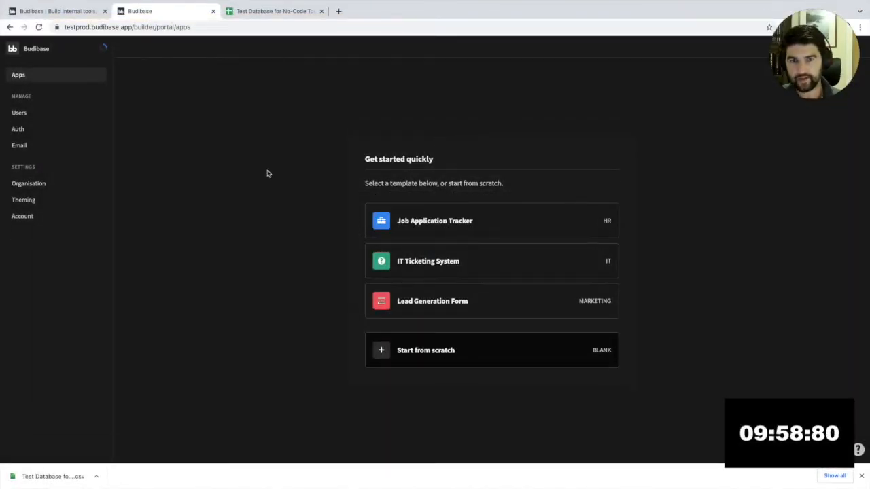
Step: Create an app named "Test App" from the Lead Generation Form template
left_click(267, 174)
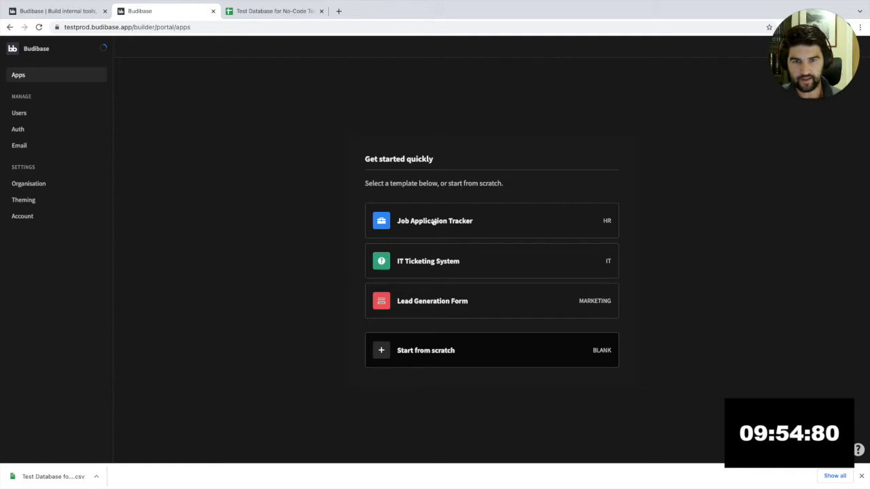
left_click(444, 300)
left_click(487, 258)
type("Test App")
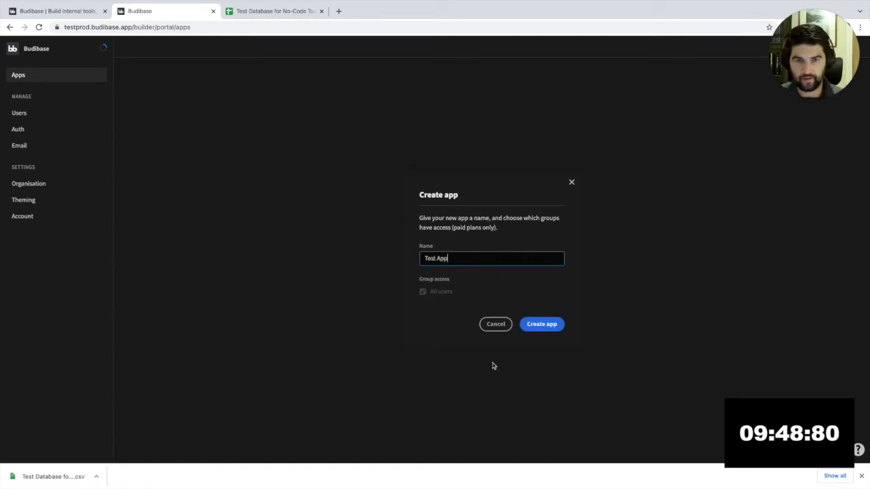
left_click(545, 331)
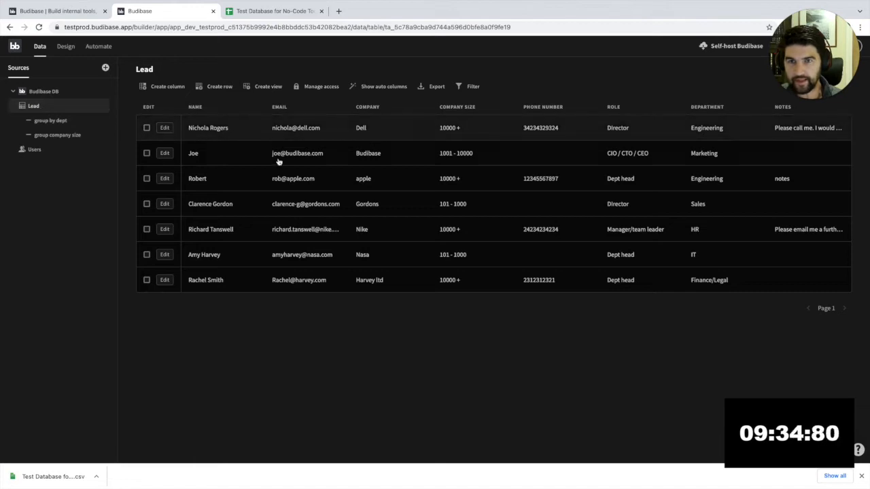
Step: Look through the template app's Users and Lead tables and the actions available for the Lead table
left_click(47, 149)
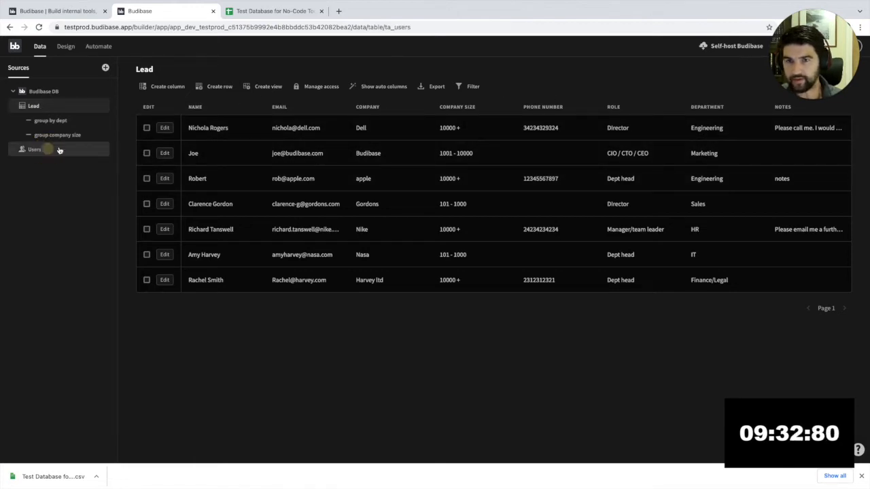
left_click(42, 106)
left_click(103, 106)
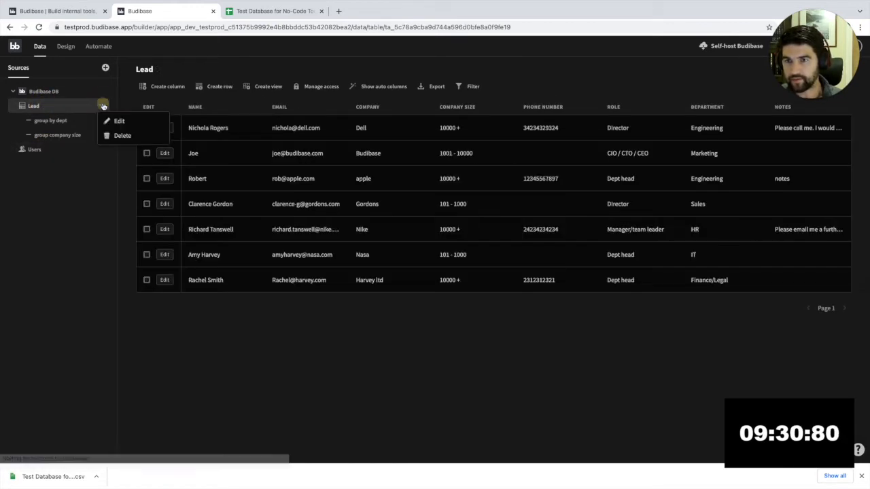
left_click(101, 171)
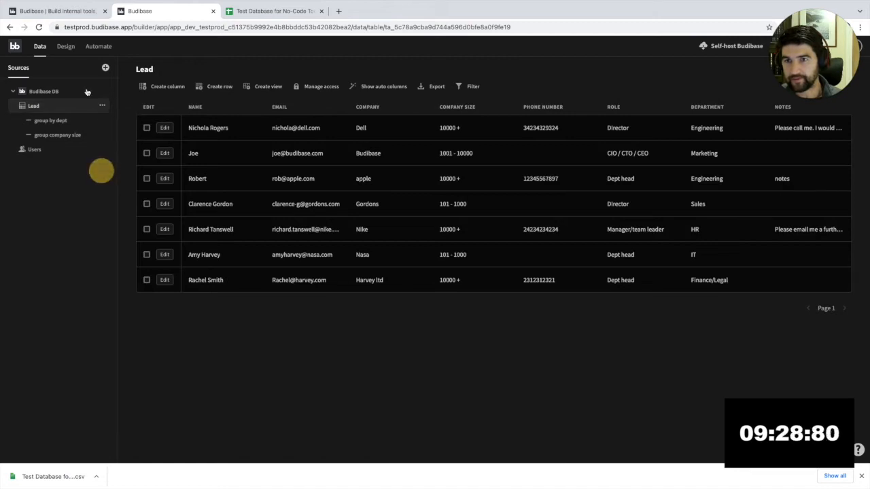
Step: Examine the Home screen's design, inspecting its title, data providers, department donut chart, containers and Lead Table settings
left_click(68, 49)
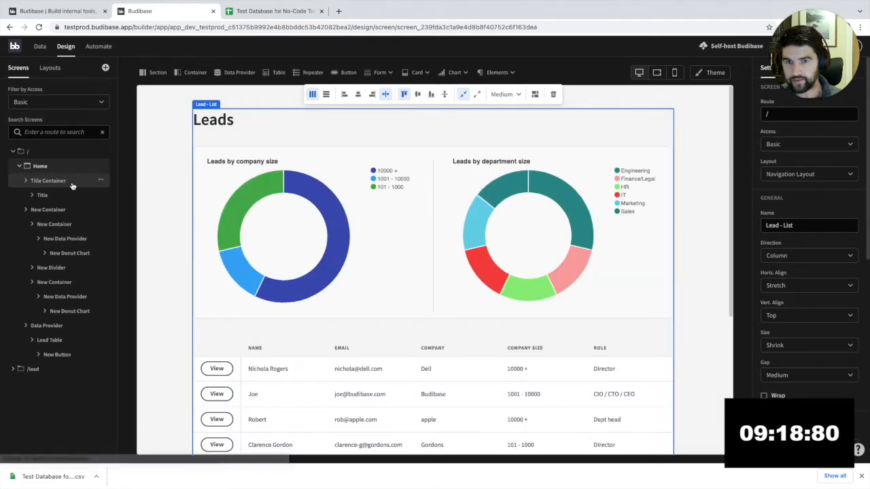
left_click(63, 197)
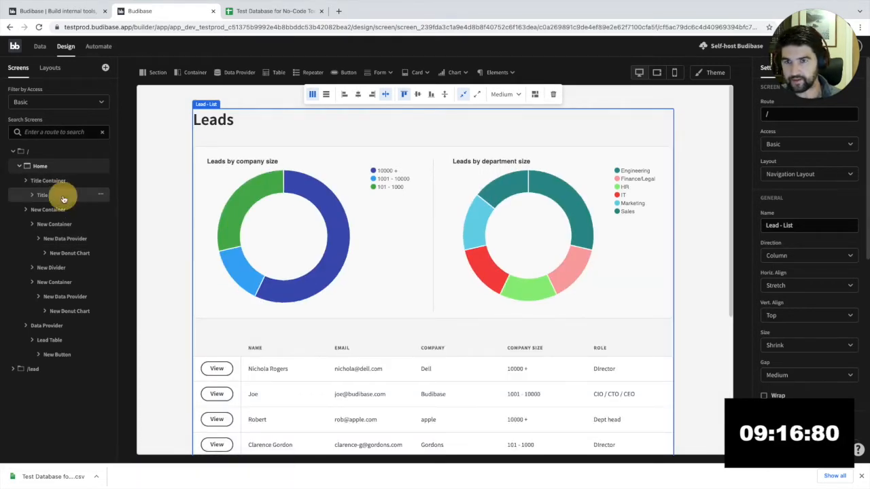
left_click(70, 239)
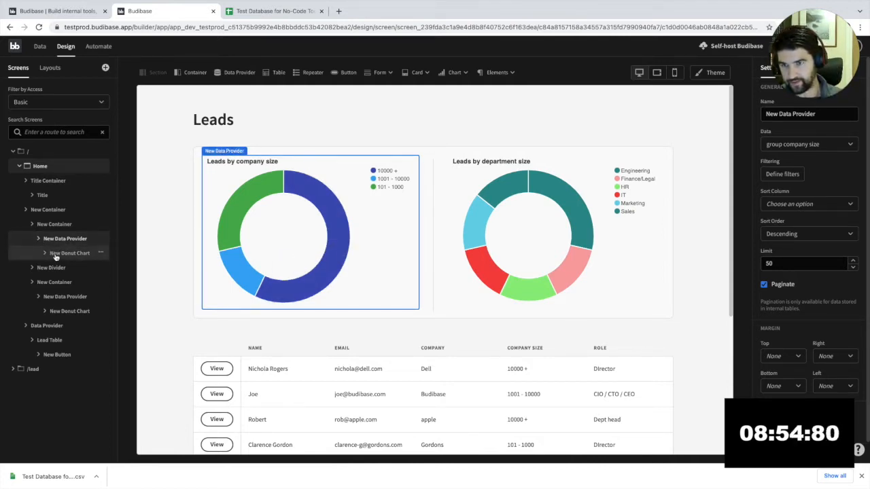
left_click(59, 310)
left_click(58, 284)
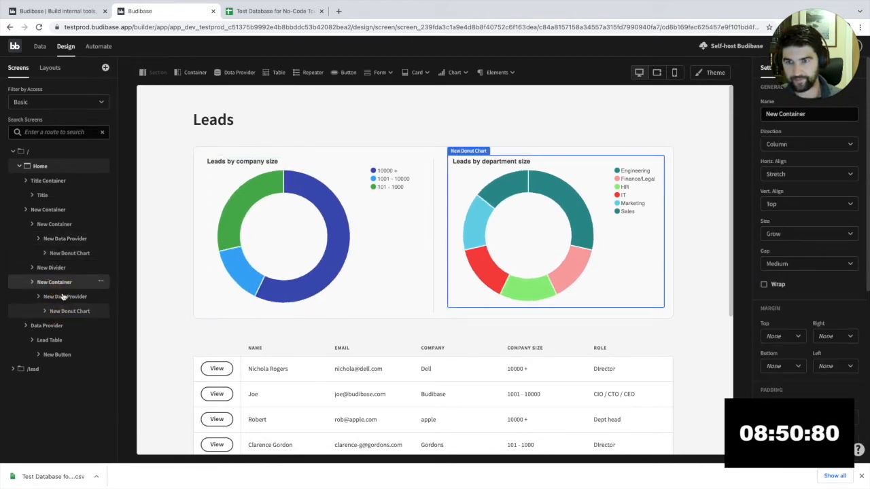
left_click(68, 298)
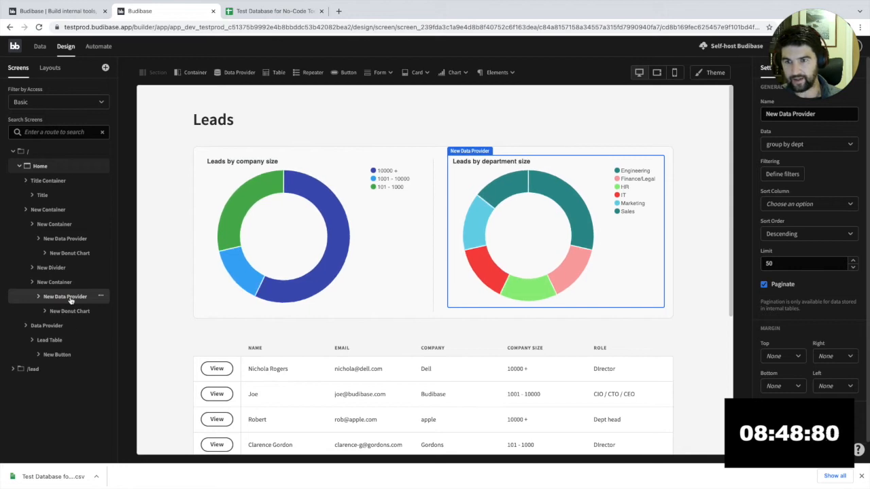
left_click(64, 327)
left_click(54, 339)
scroll(265, 367, "down", 1)
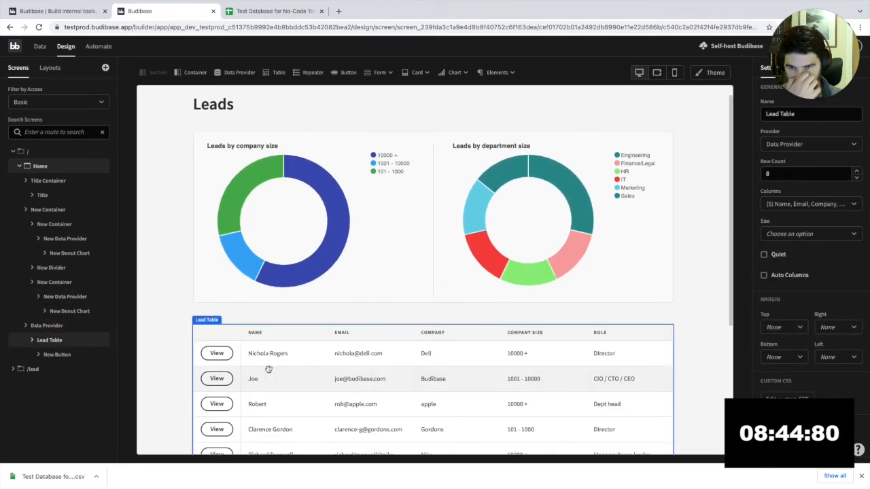
scroll(268, 369, "up", 1)
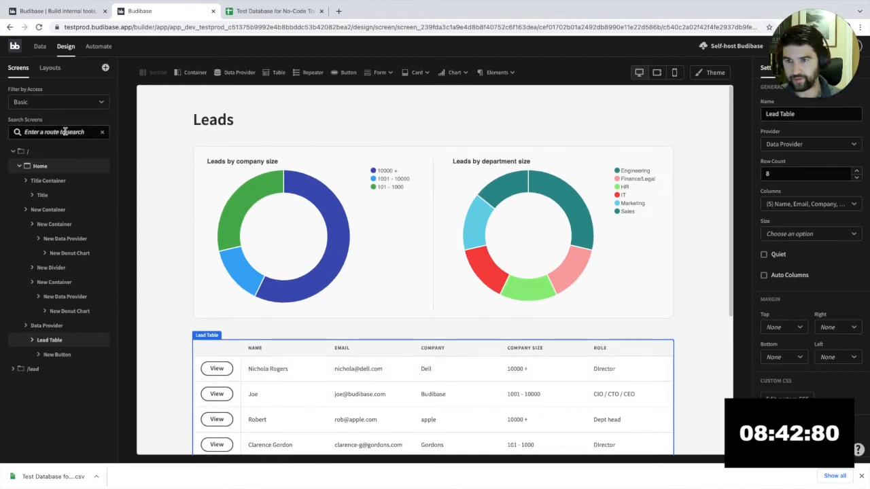
Step: Delete the template's Home screen under the root route with Basic access
left_click(101, 166)
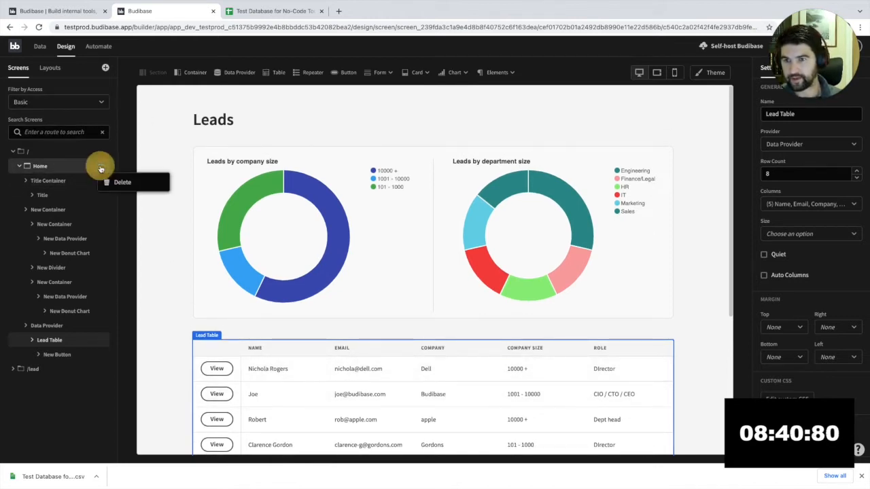
left_click(117, 185)
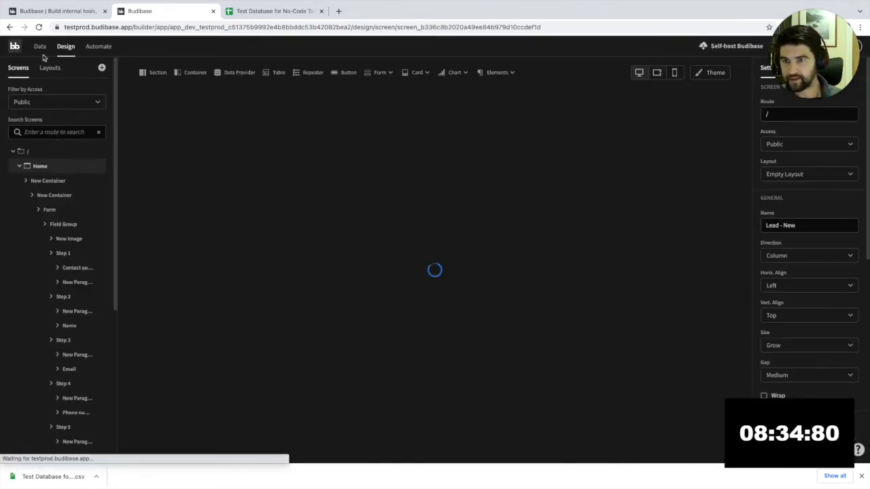
mouse_move(94, 169)
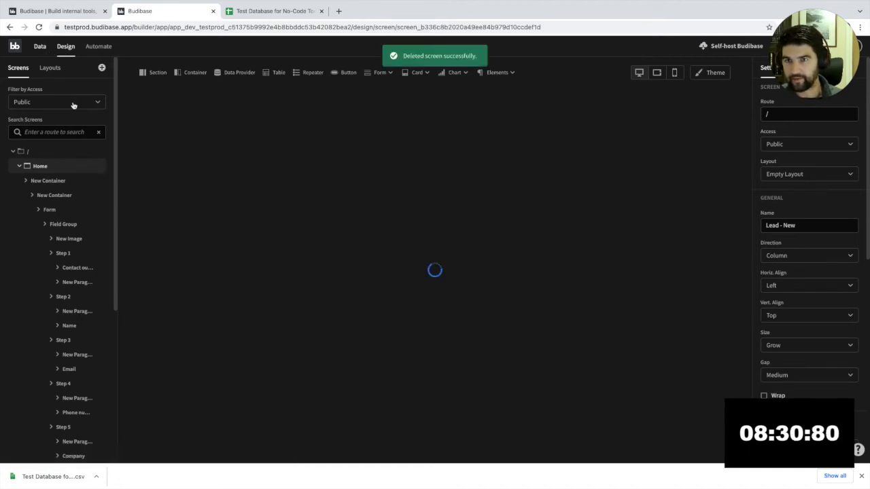
Step: Return to the apps overview and delete the app "Test App"
left_click(39, 48)
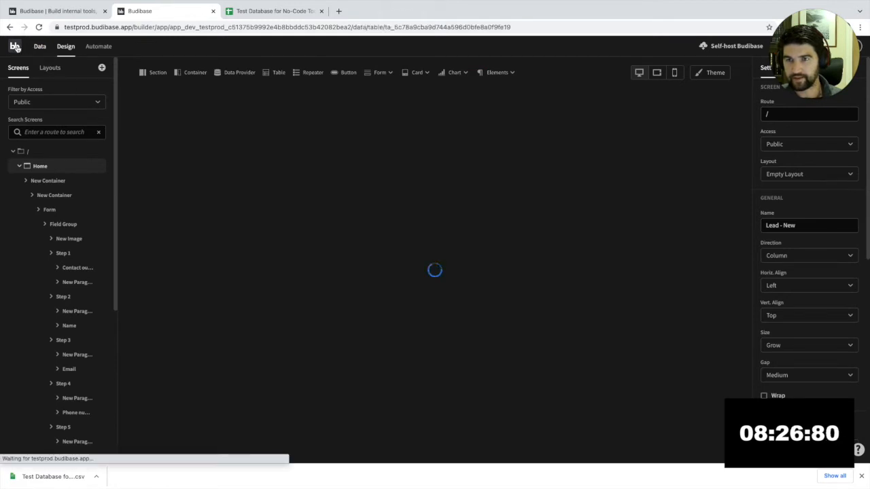
left_click(15, 45)
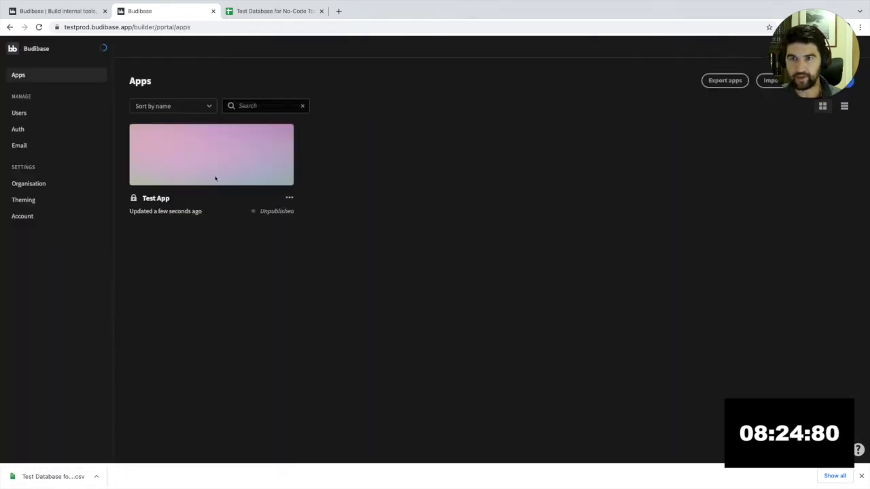
left_click(289, 197)
left_click(246, 257)
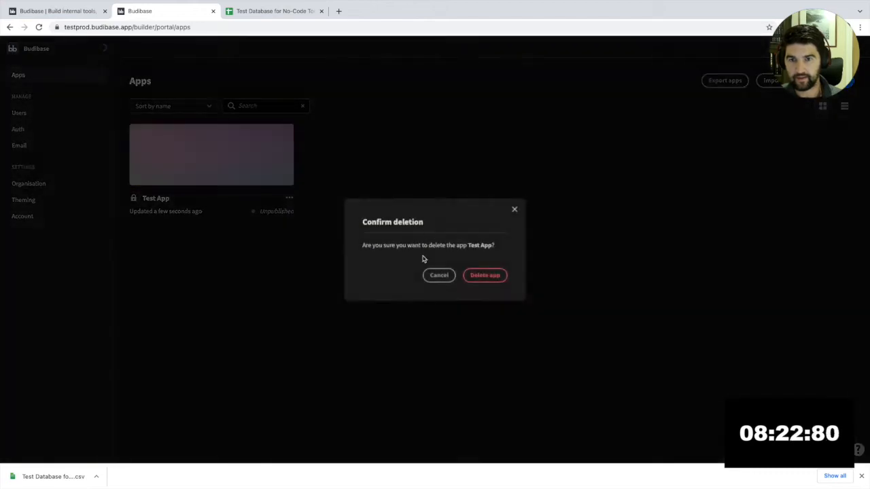
left_click(492, 275)
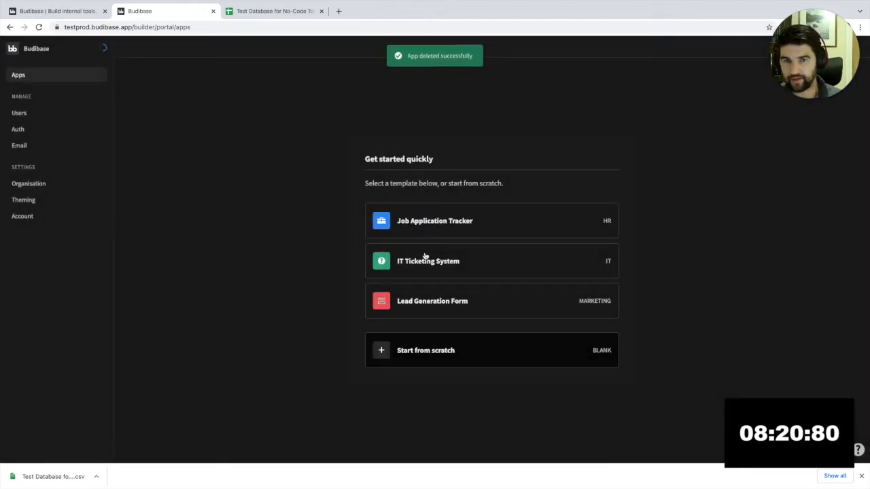
Step: Create a blank app from scratch named "Test 2"
left_click(467, 352)
left_click(432, 257)
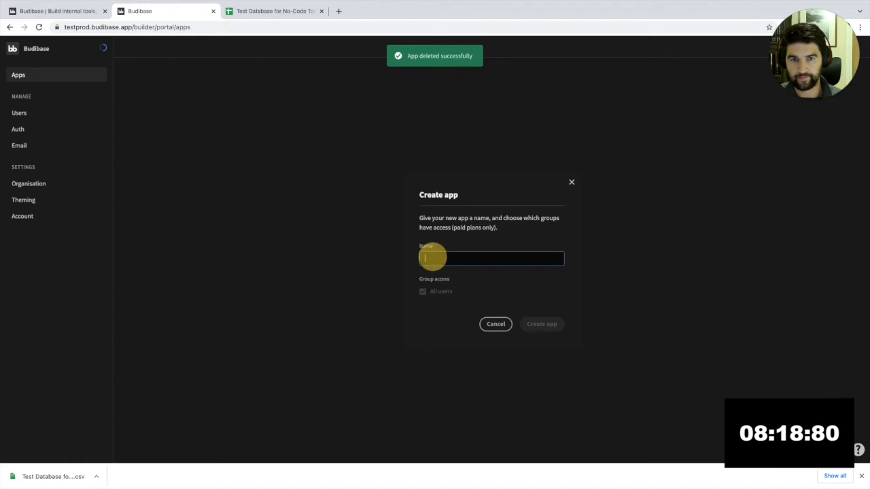
type("Test 2")
left_click(537, 322)
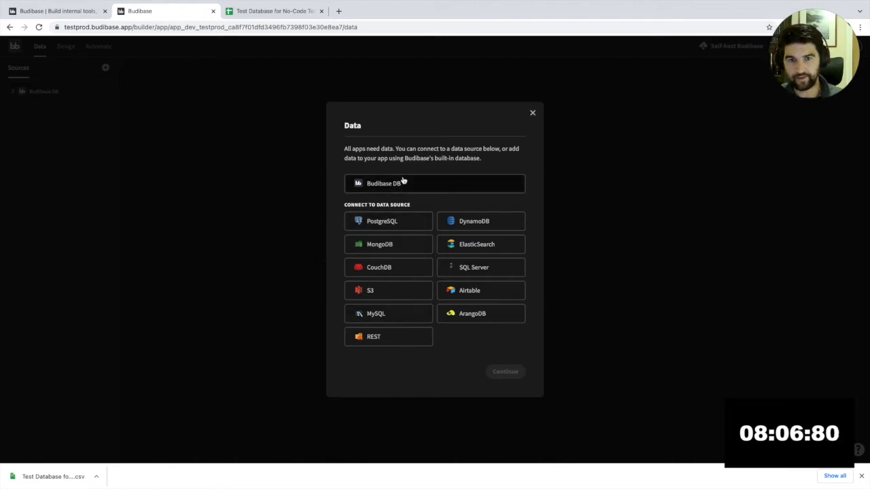
Step: Set up a Budibase DB table named "Trips" and load "Test Database for No-Code Tools - CSV (2).csv" into it
left_click(396, 189)
left_click(510, 371)
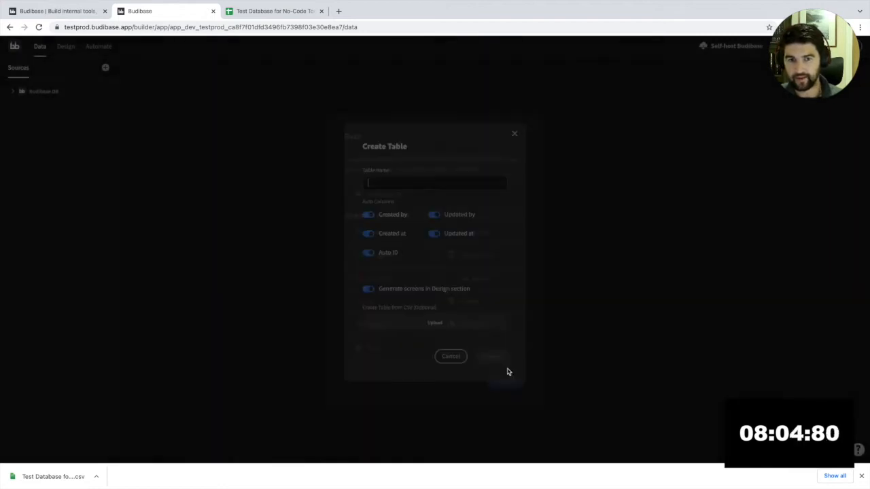
type("Trips")
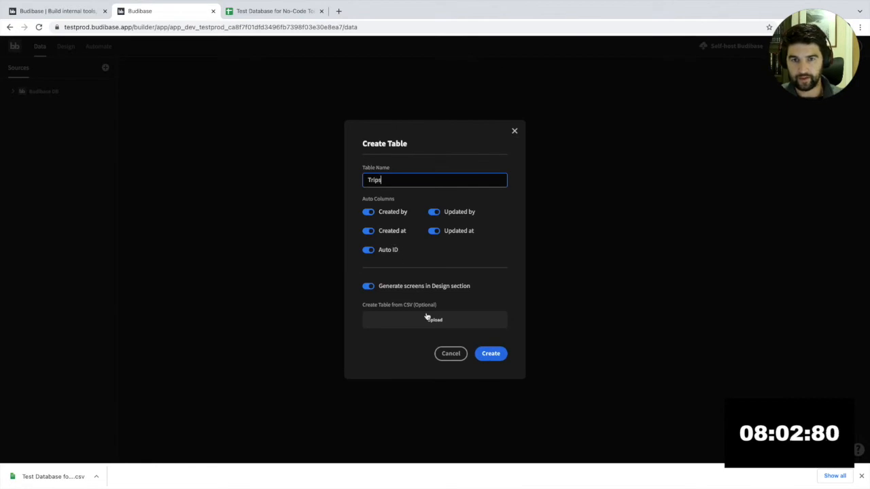
left_click(435, 321)
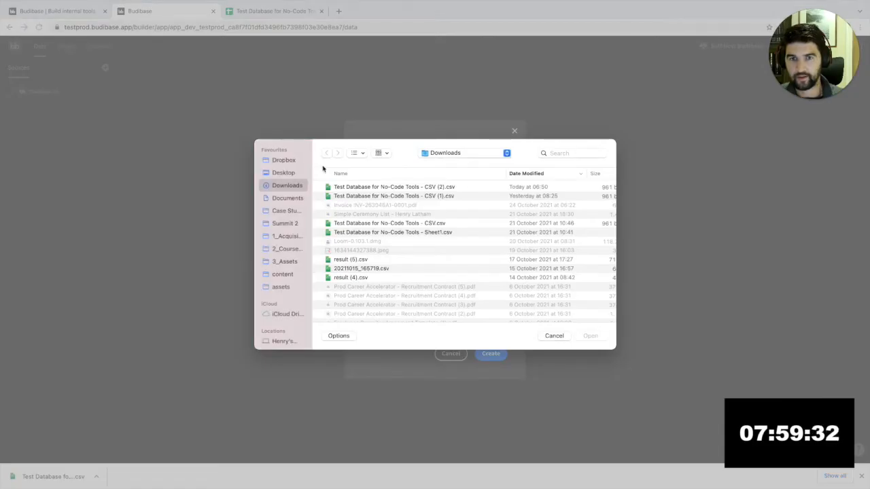
double_click(356, 188)
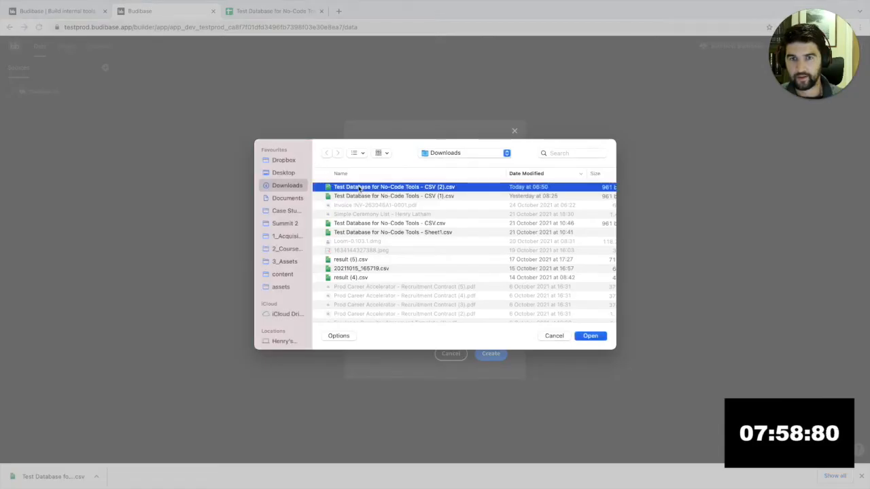
Step: Check the column types for the CSV import, keep trip image as Text, and create the Trips table
scroll(481, 318, "down", 2)
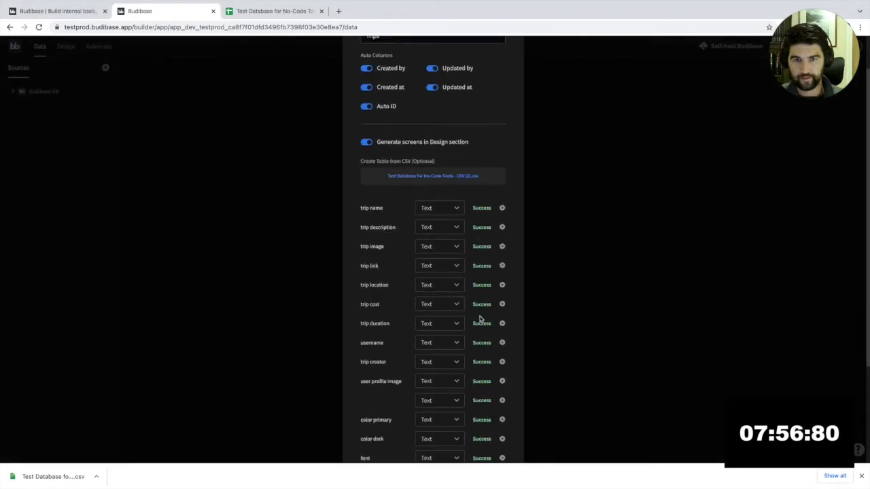
scroll(449, 228, "down", 3)
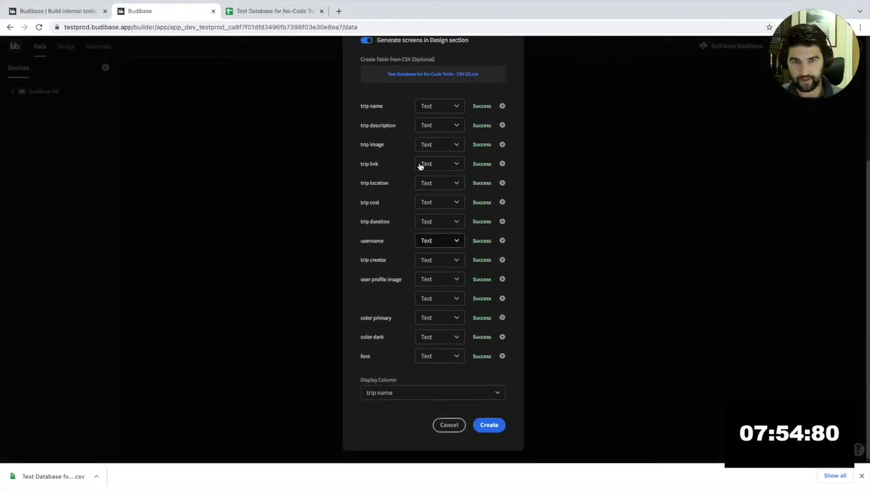
left_click(431, 146)
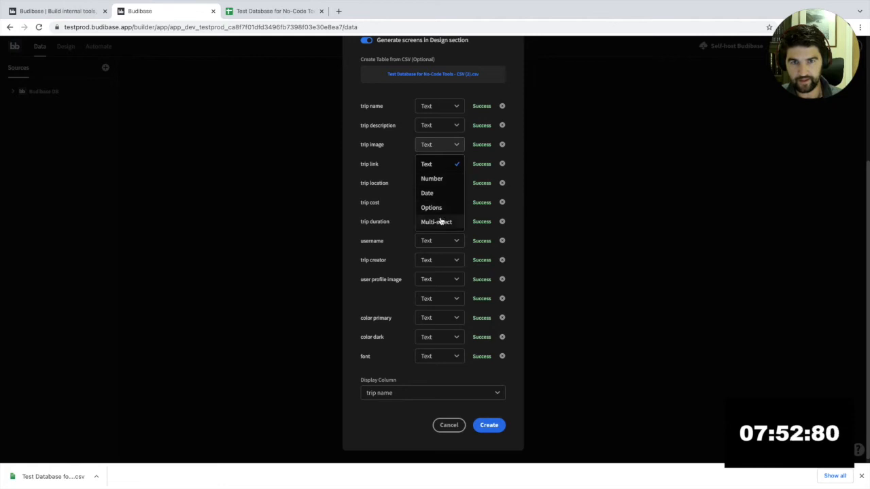
scroll(439, 214, "down", 1)
left_click(400, 158)
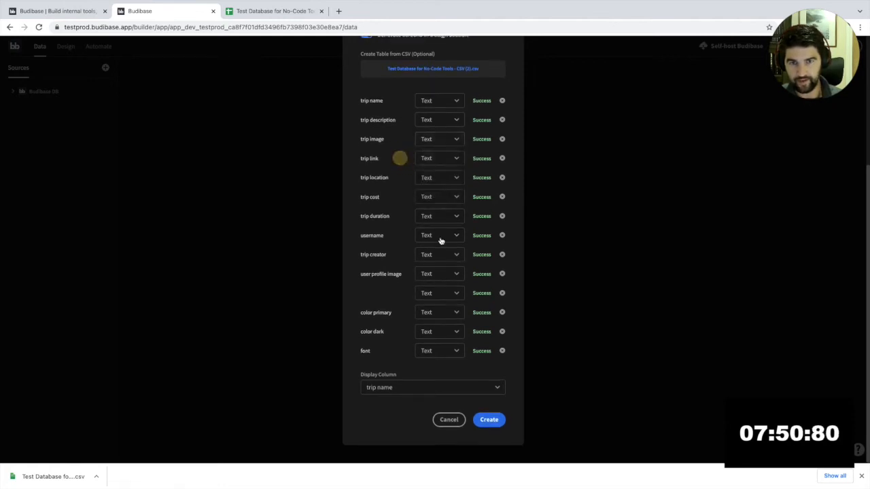
left_click(489, 420)
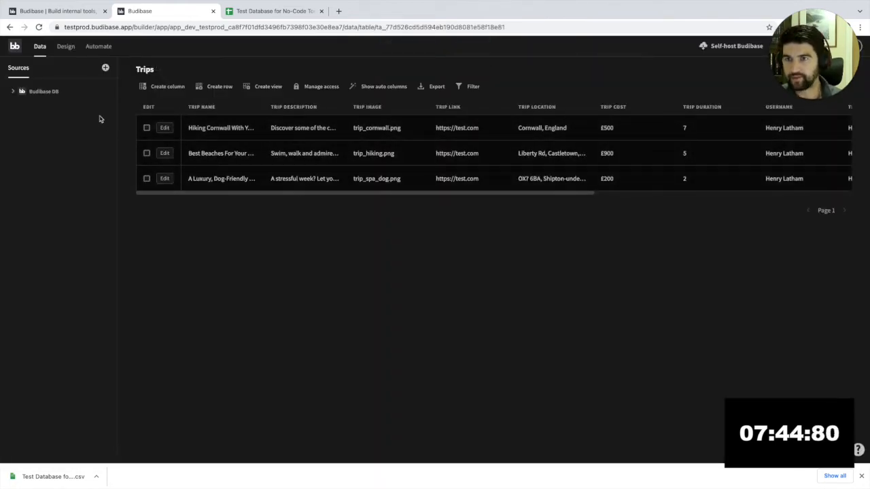
Step: Open the design view on the generated /trips/new/row screen to examine its new-row form
left_click(61, 49)
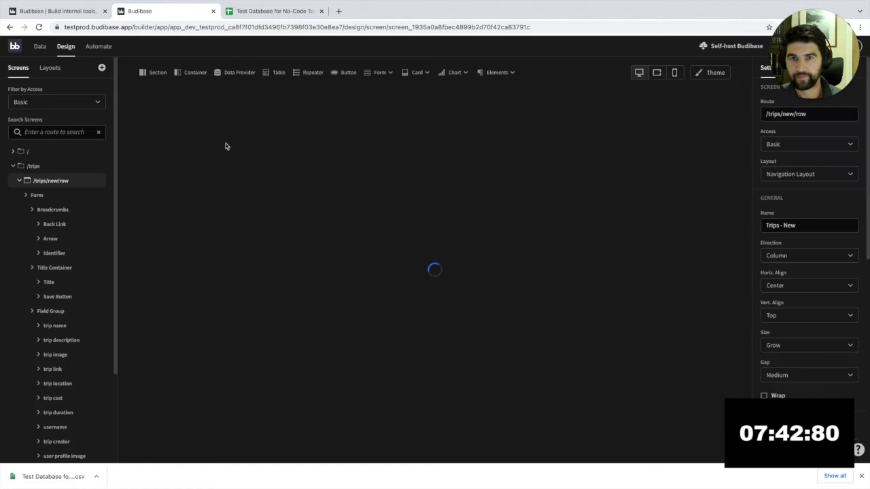
left_click(60, 165)
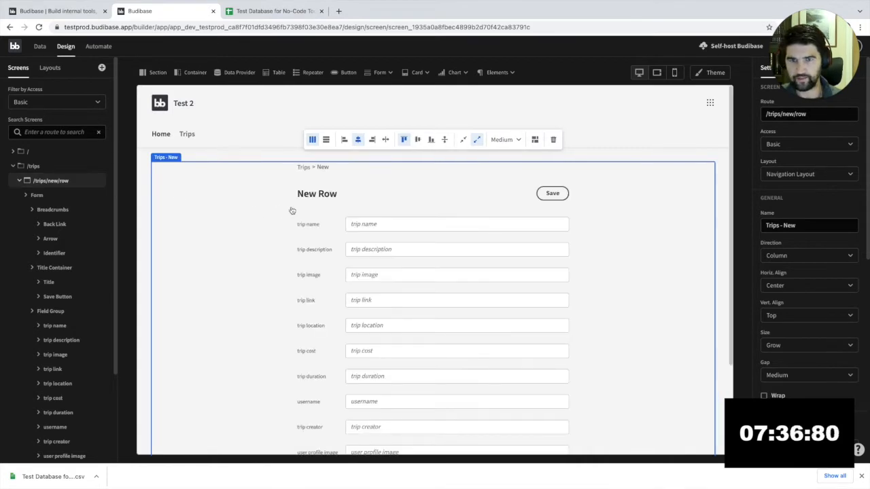
Step: Change the title text of the new-row form on /trips/new/row to "New Trip"
scroll(291, 210, "down", 1)
scroll(292, 209, "up", 1)
scroll(292, 207, "down", 1)
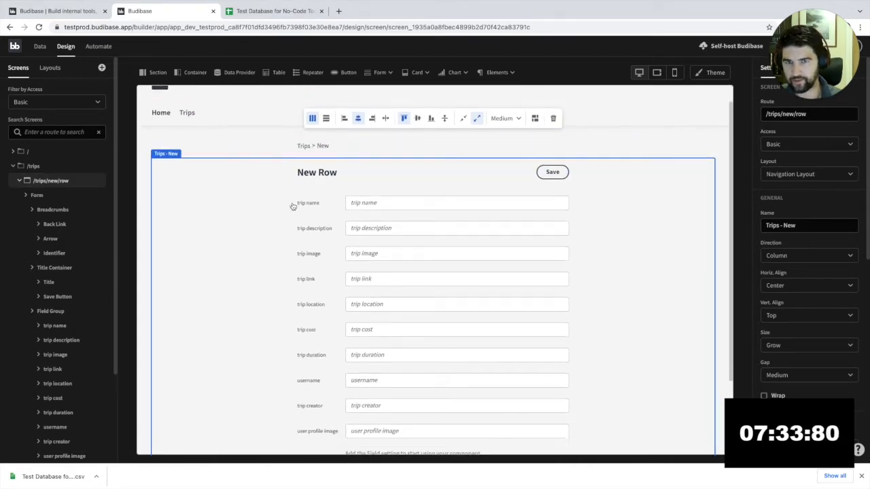
left_click(322, 174)
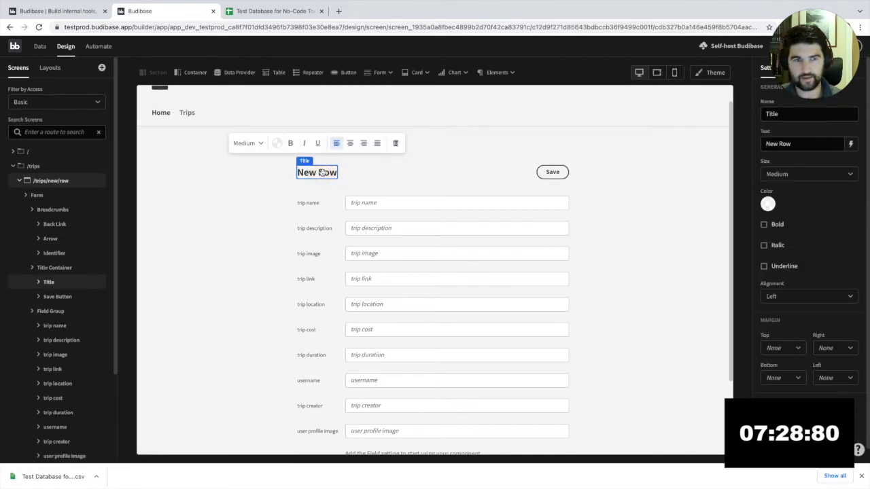
type("Trip")
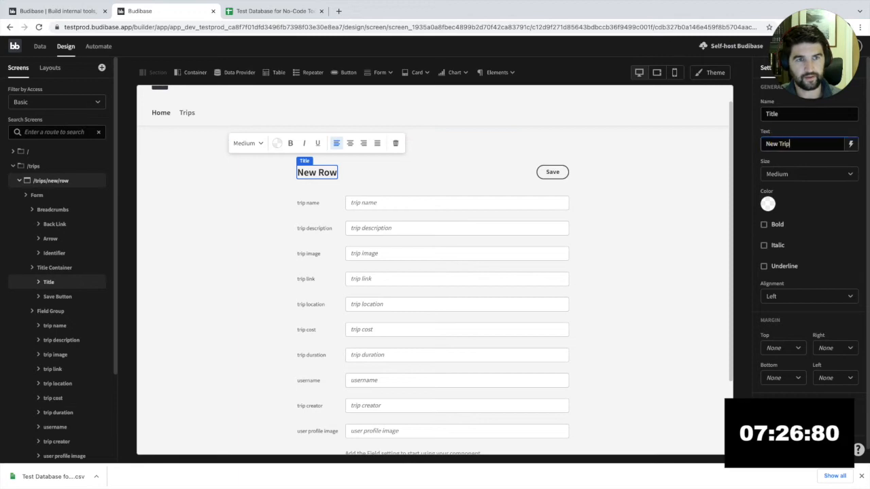
left_click(665, 155)
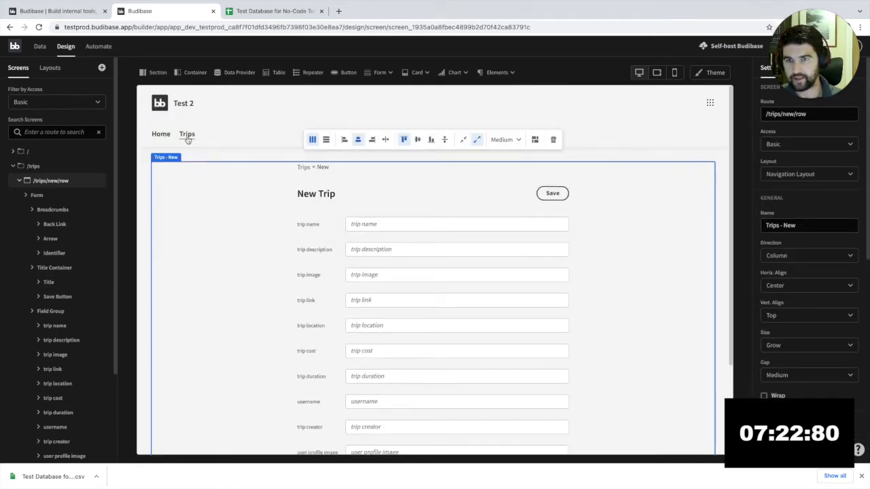
Step: Open the /trips list screen and select its Data Provider
left_click(19, 181)
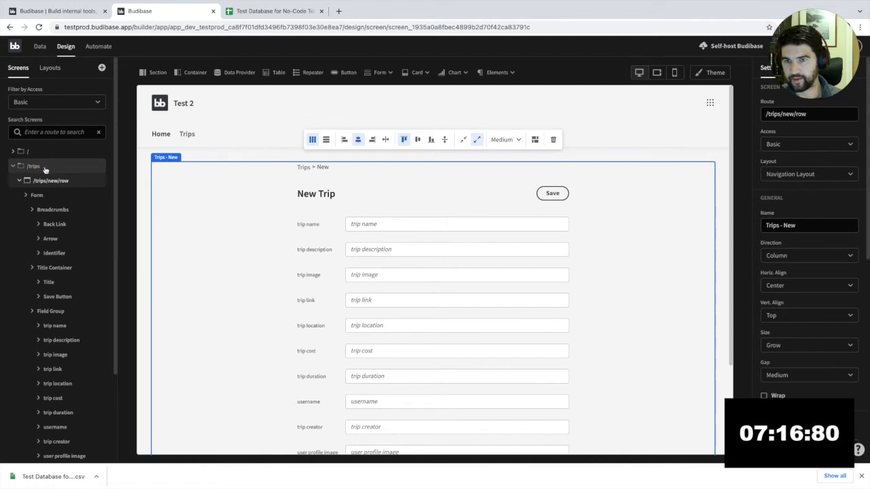
scroll(71, 191, "down", 2)
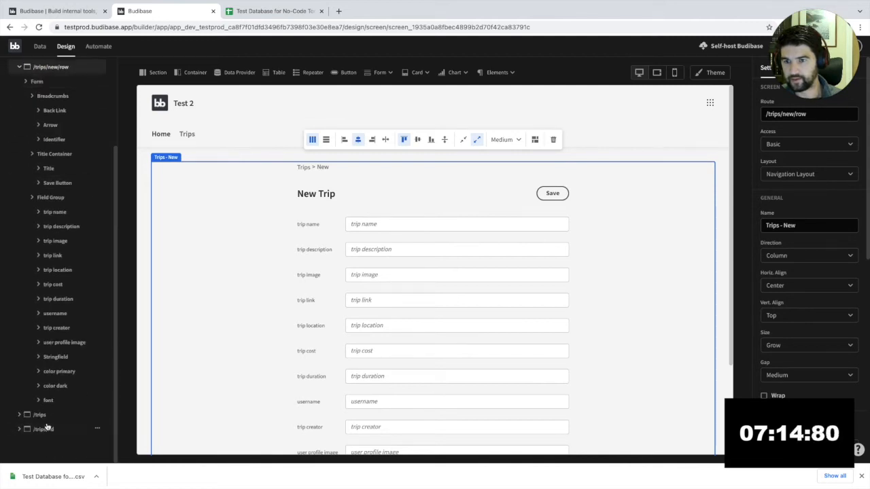
scroll(46, 425, "up", 1)
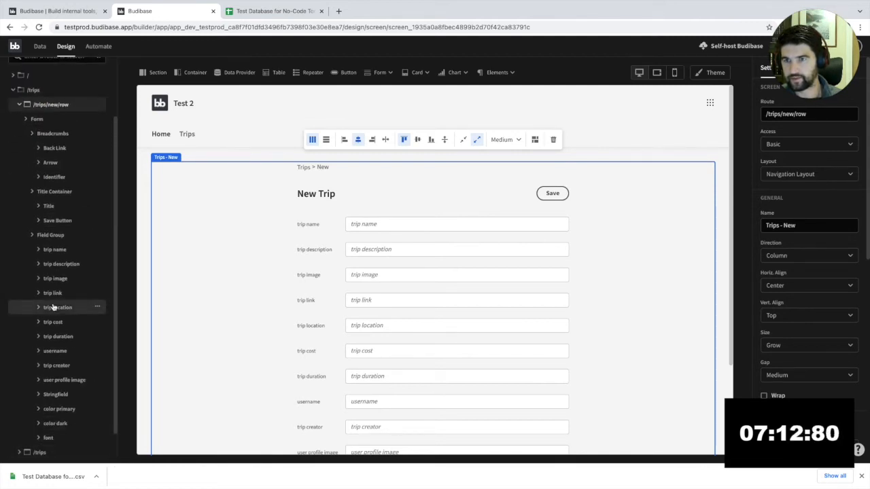
scroll(49, 306, "down", 1)
left_click(50, 416)
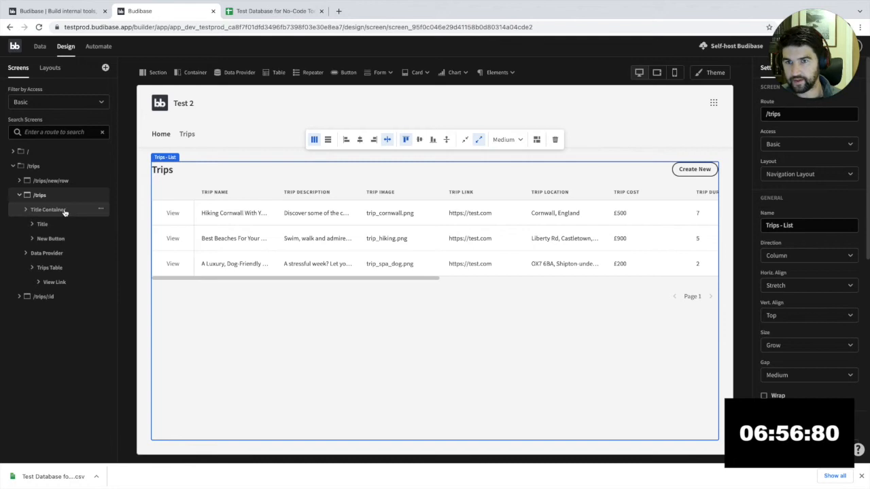
left_click(52, 254)
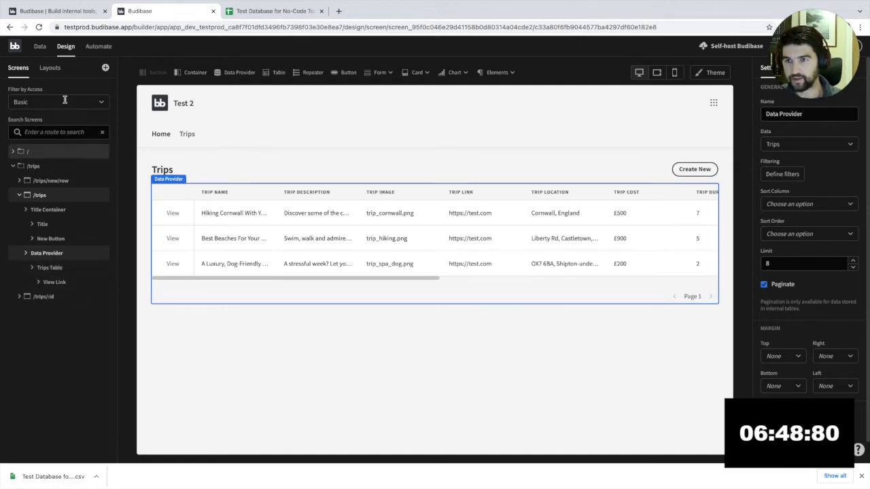
left_click(105, 70)
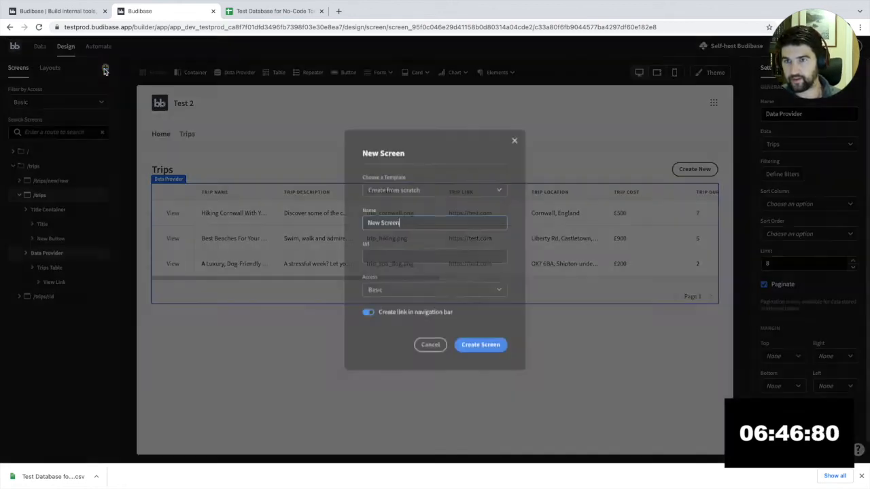
left_click(513, 142)
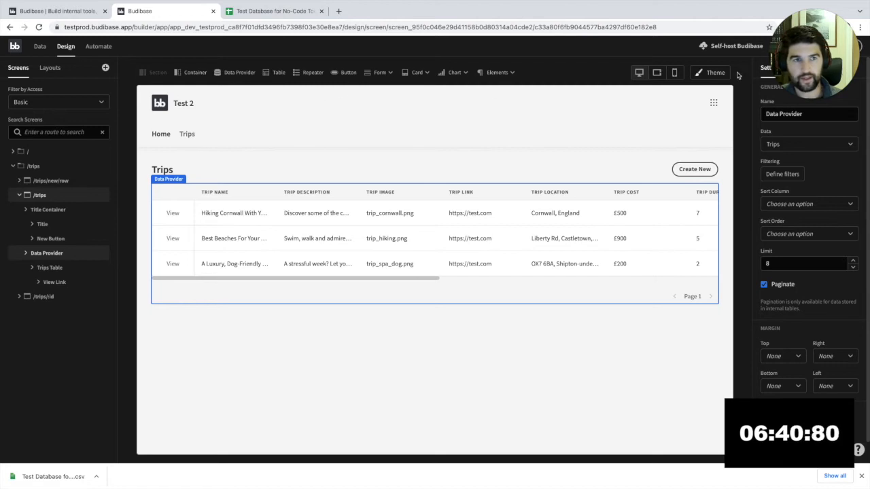
Step: Add a Card inside the Data Provider on the /trips screen and name it "Trip Card"
left_click(420, 73)
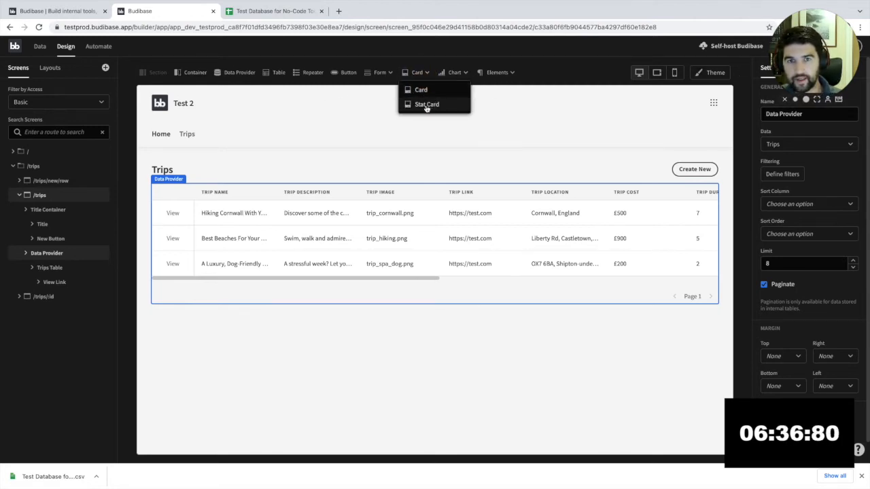
left_click(421, 92)
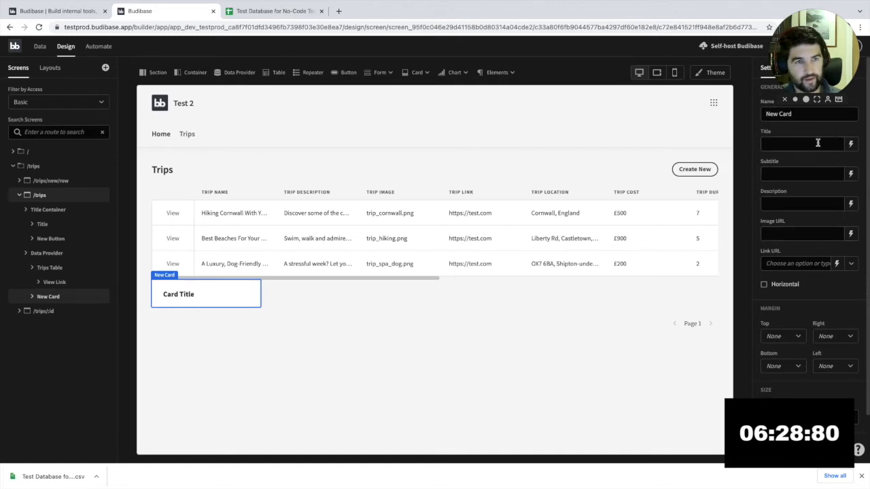
left_click(850, 144)
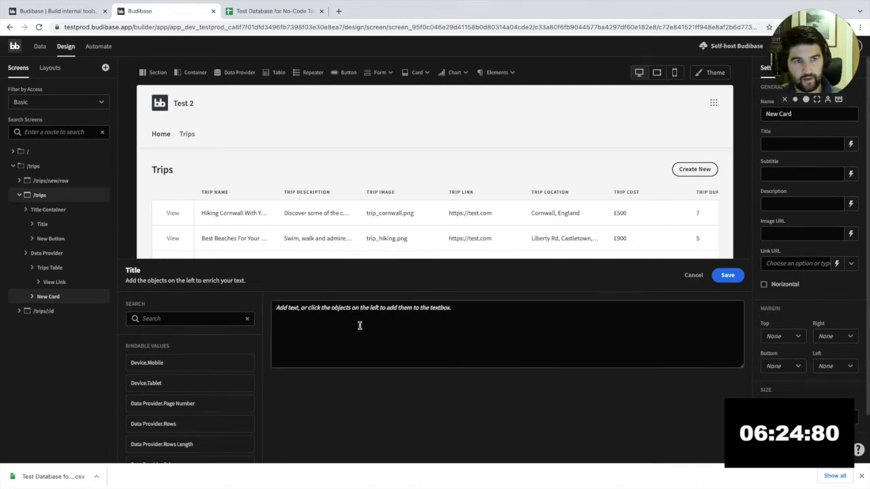
left_click(693, 276)
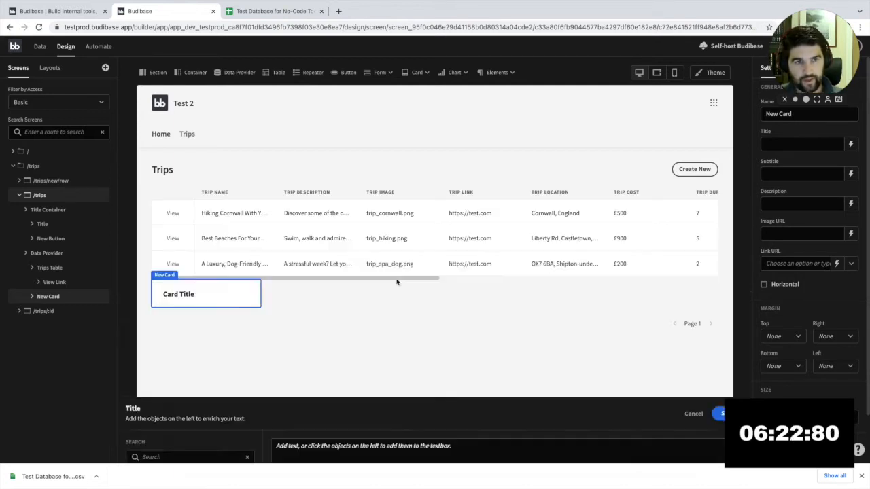
left_click(799, 144)
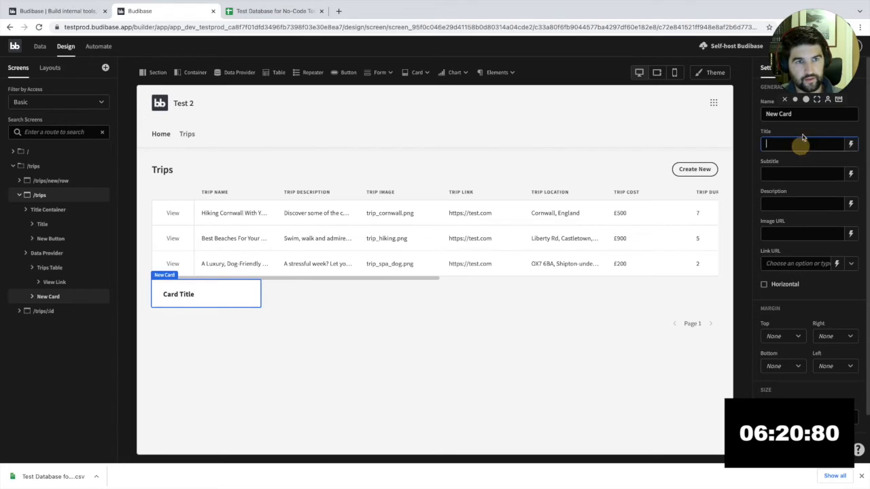
double_click(790, 114)
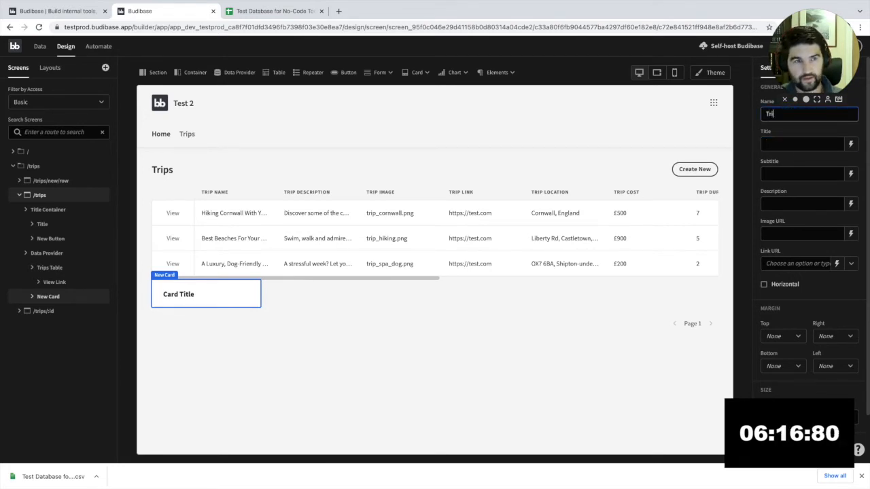
type("Trip Card")
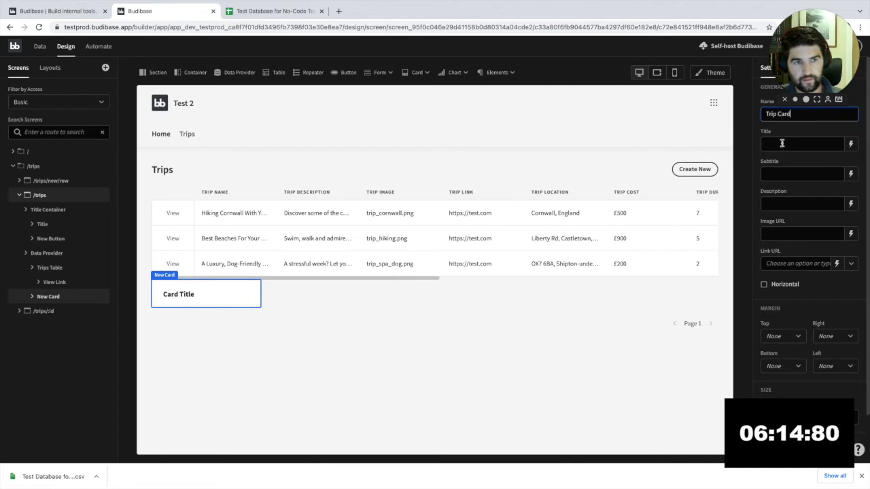
Step: Search the bindable values for the card's title for "trip", "trip name", "name" and "trip.name"
left_click(798, 145)
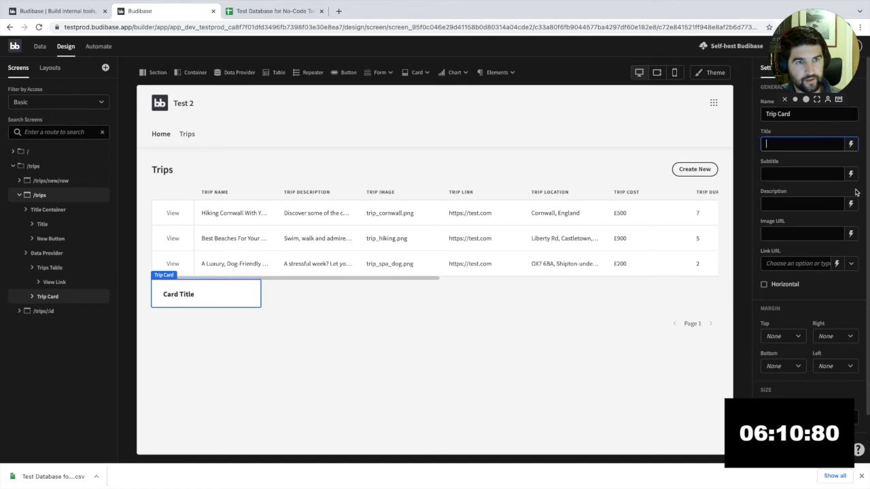
left_click(851, 144)
left_click(333, 328)
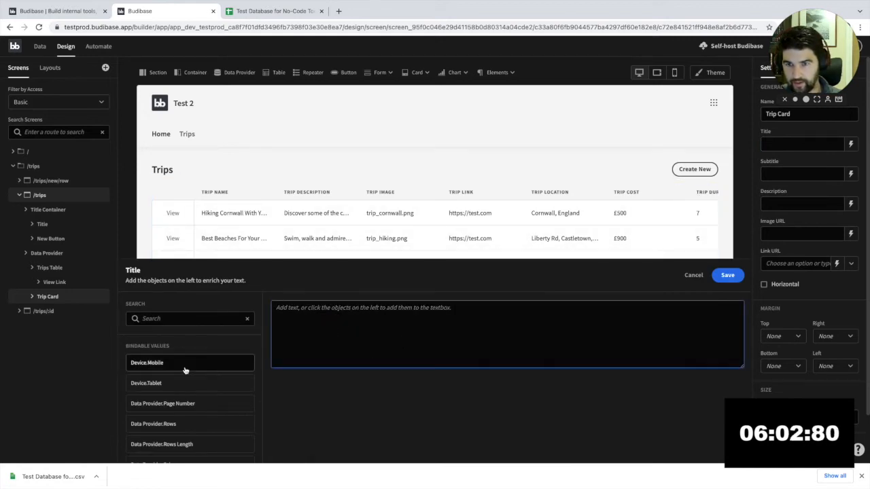
left_click(176, 320)
type("trip")
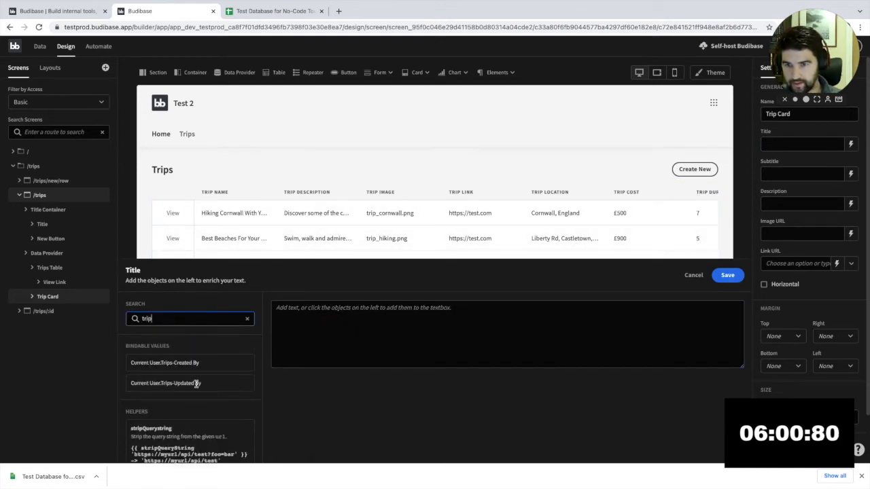
scroll(209, 379, "down", 2)
scroll(209, 379, "down", 1)
scroll(212, 379, "up", 3)
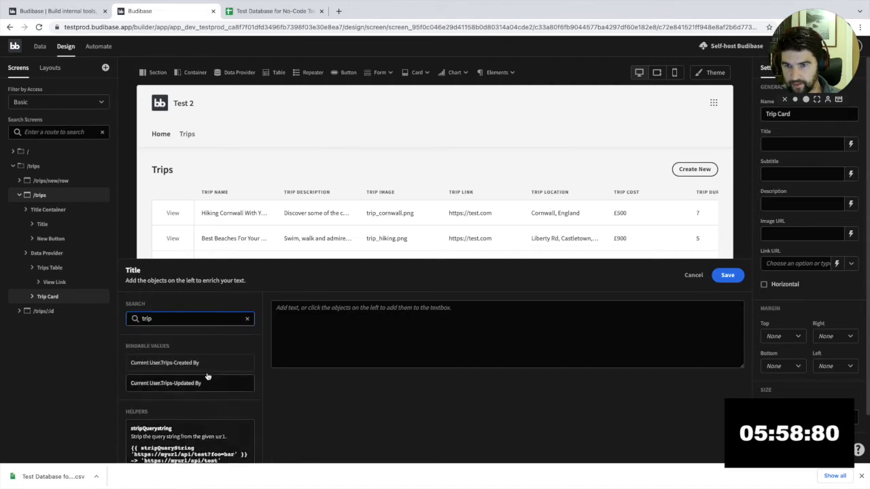
key("ctrl+a")
type("trip n")
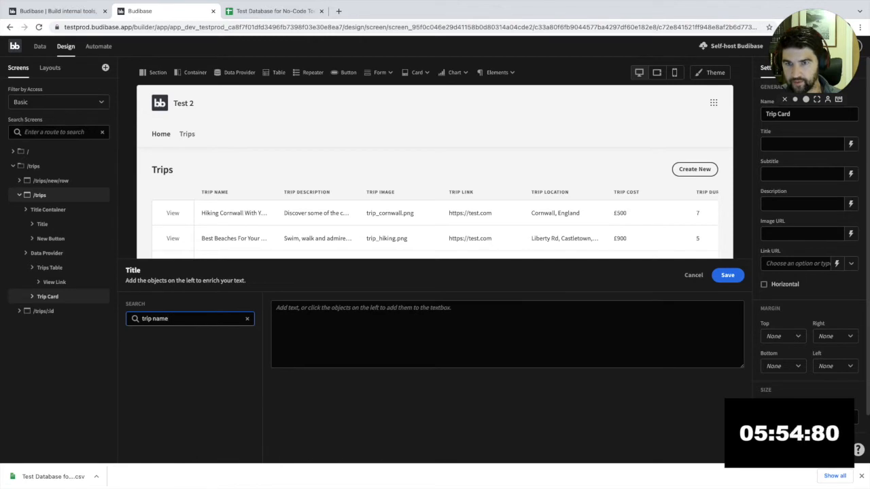
type("amea")
key("ctrl+a")
type("nam")
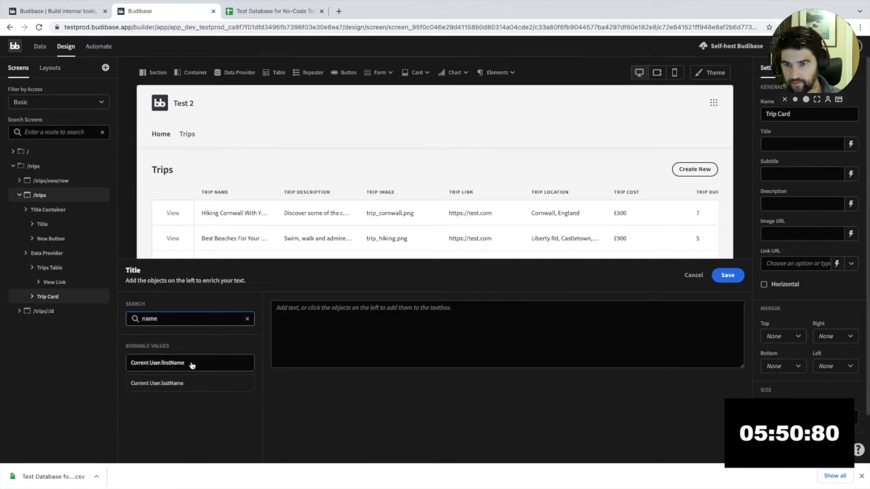
type("trip.nam")
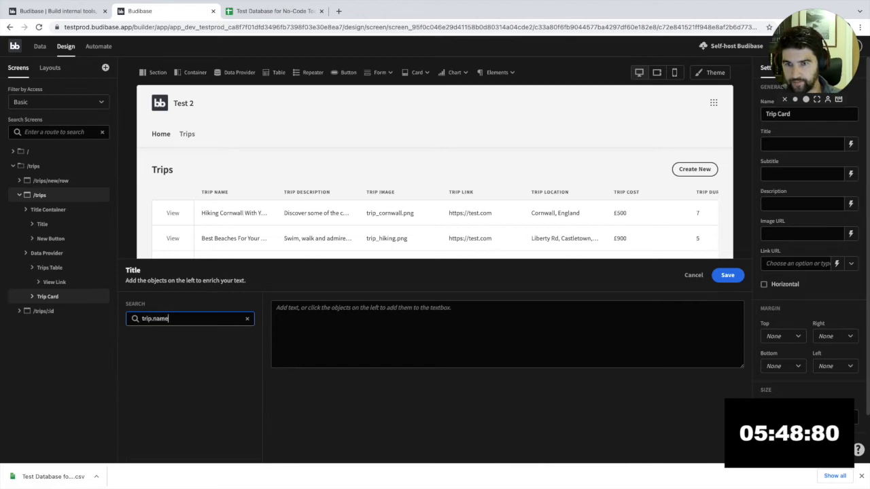
key("super+a")
key("BackSpace")
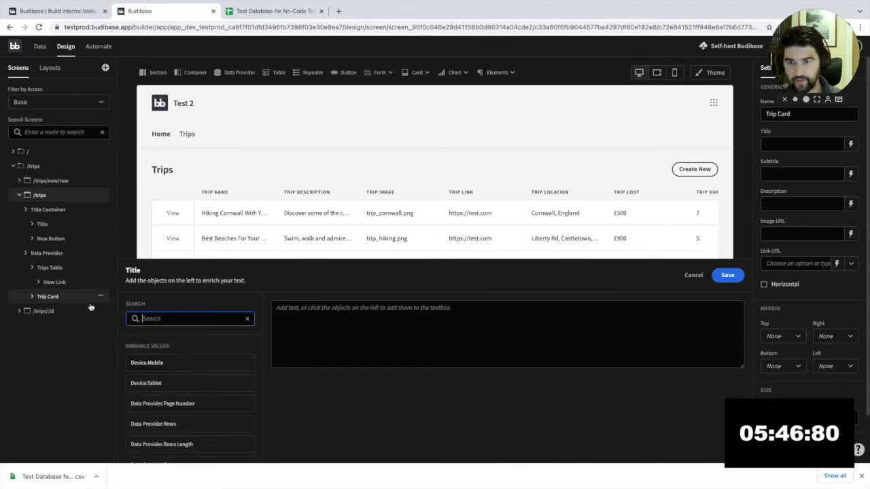
Step: Delete the Trip Card from the Data Provider
left_click(62, 271)
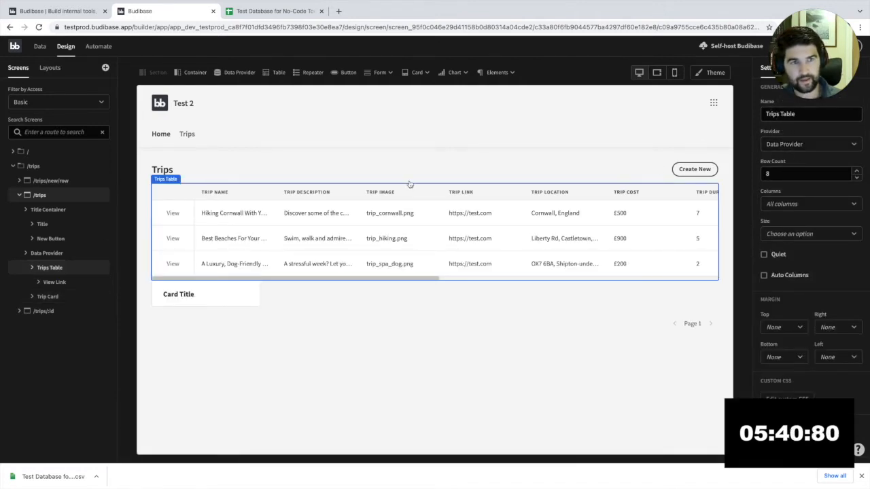
left_click(43, 295)
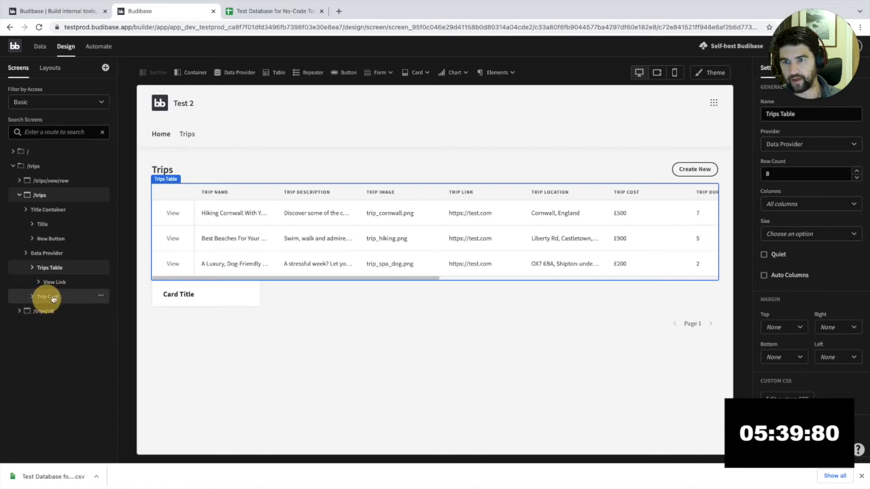
left_click(100, 297)
left_click(135, 168)
left_click(489, 281)
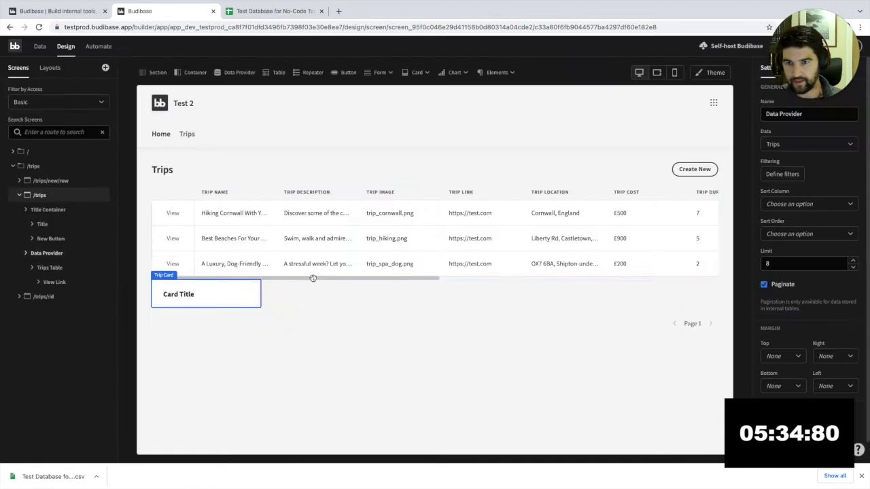
Step: Add a Repeater inside the Data Provider below the trips table, keeping Data Provider as its provider
left_click(302, 74)
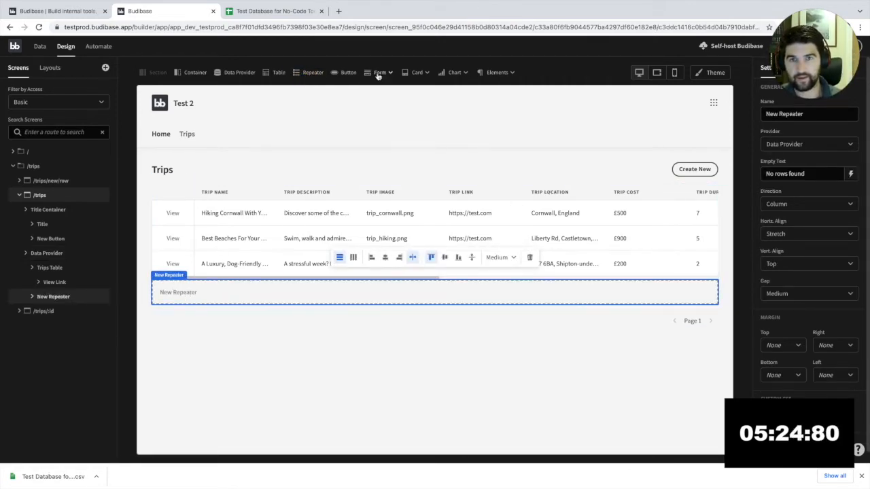
left_click(417, 75)
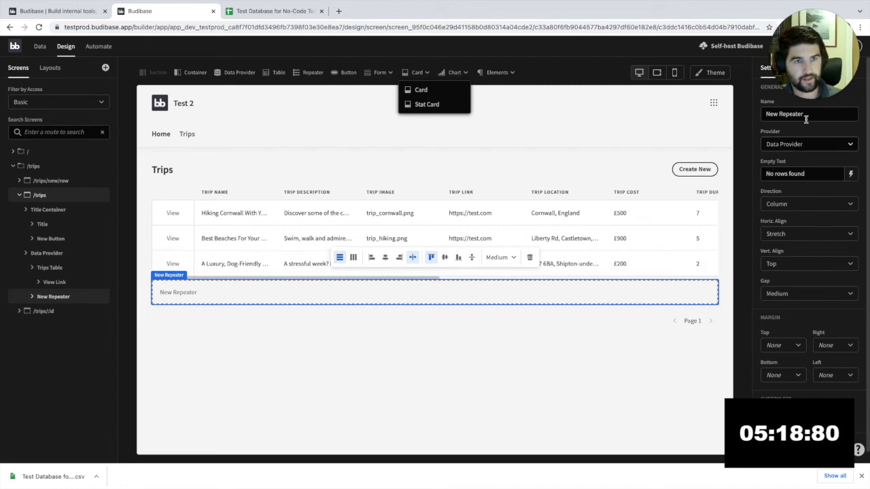
left_click(845, 144)
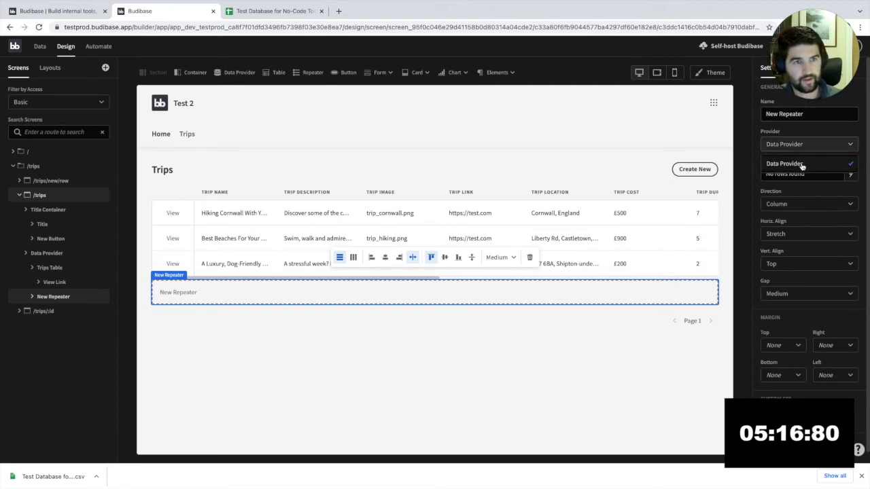
left_click(825, 141)
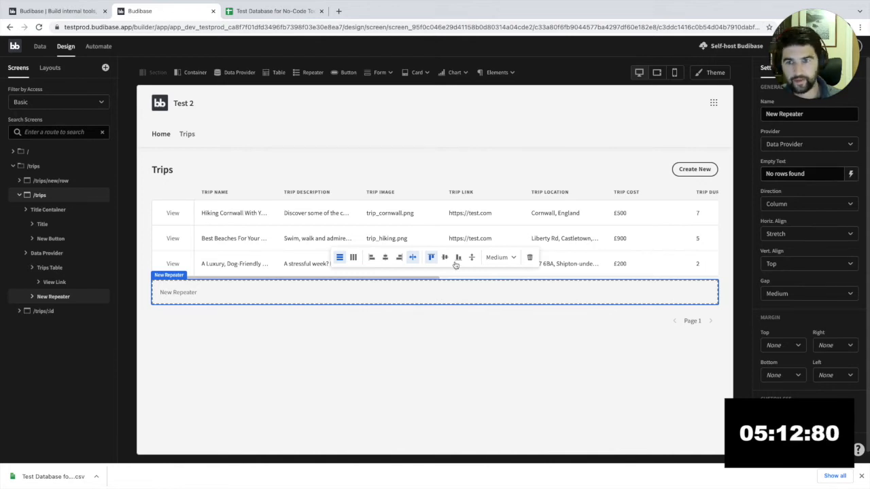
Step: Rename the Data Provider on the /trips screen as "Trip Data" and select the Trips Table to check its provider
left_click(46, 267)
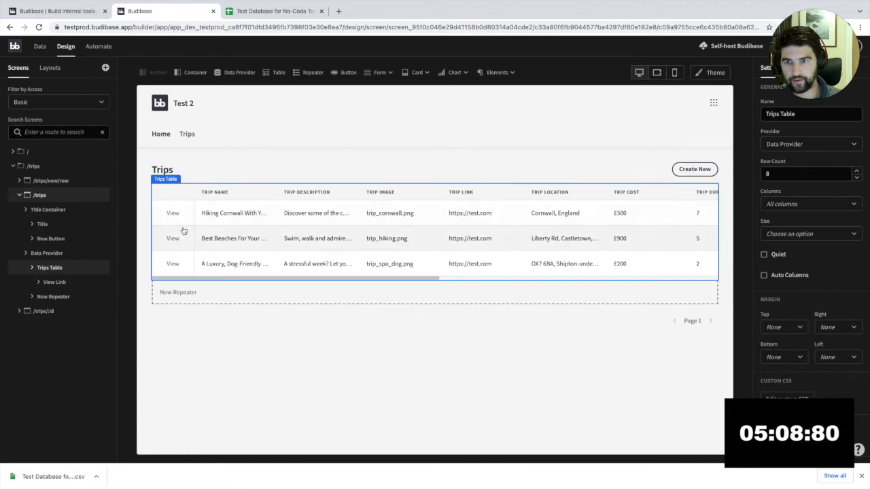
left_click(42, 255)
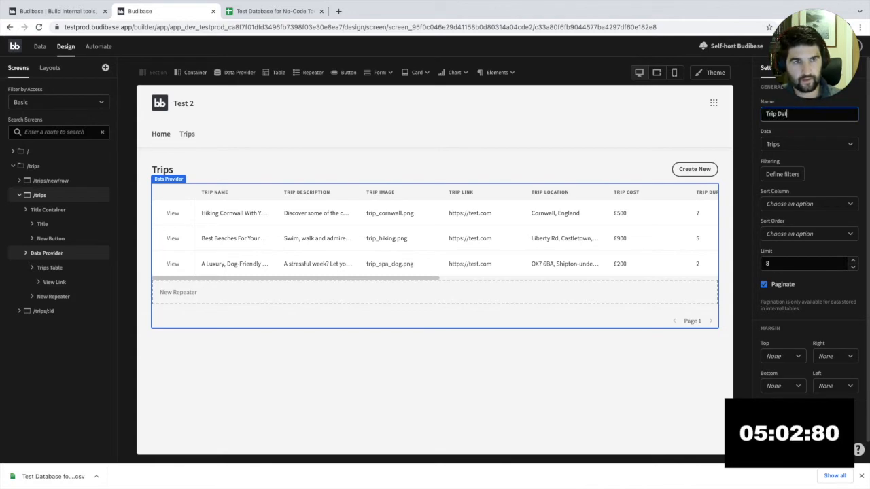
left_click(792, 131)
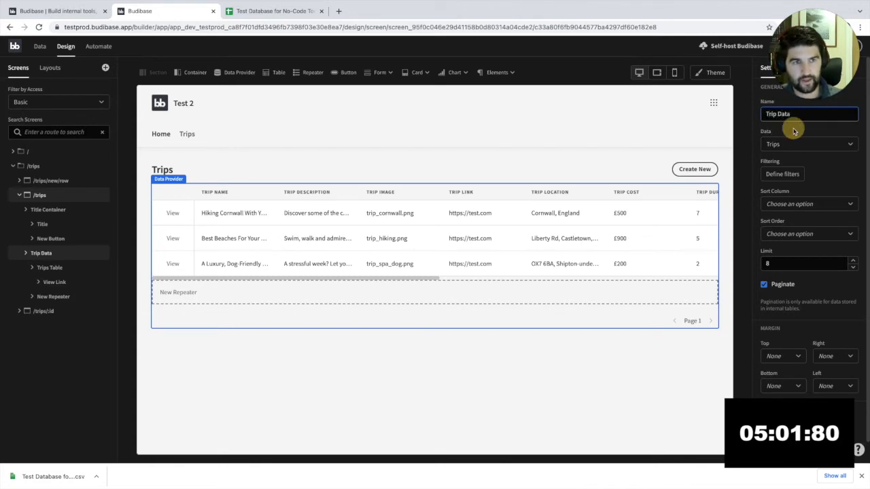
left_click(52, 269)
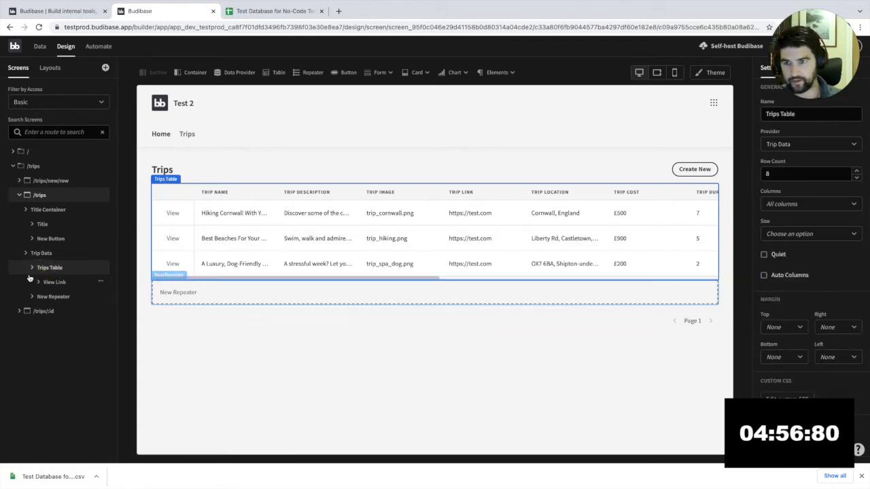
Step: Add a Card inside the New Repeater on the /trips screen
left_click(53, 298)
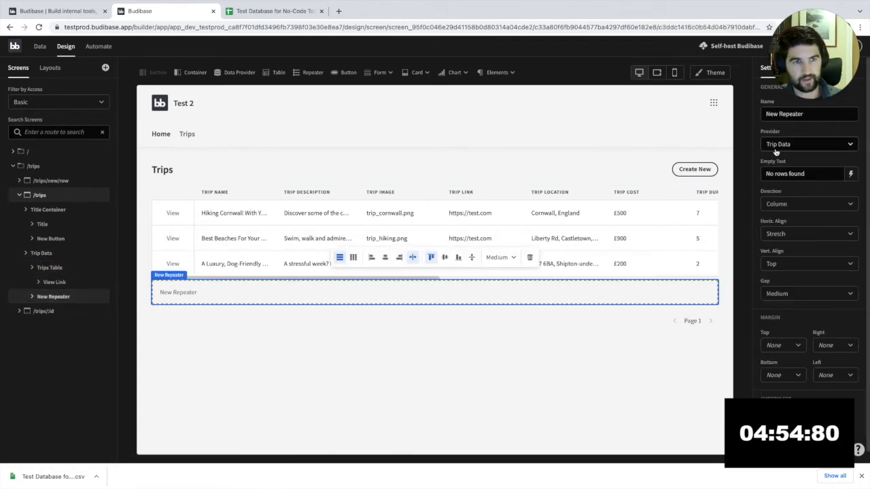
left_click(417, 73)
left_click(420, 88)
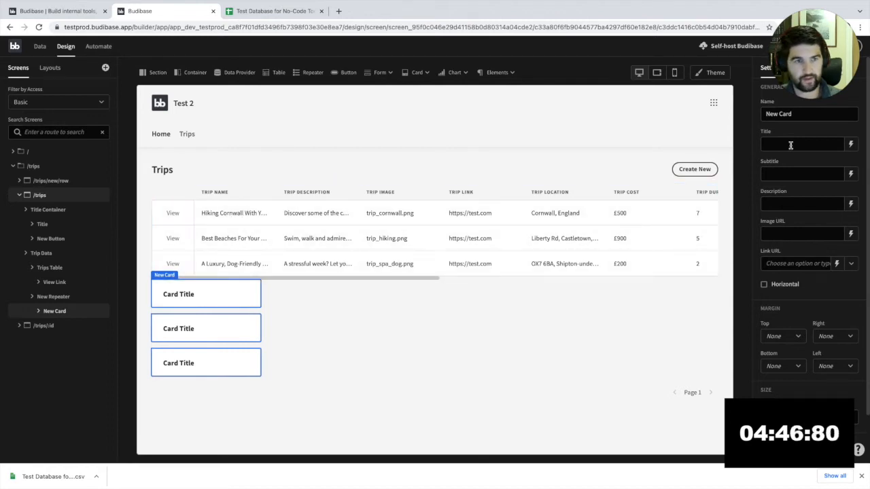
Step: Bind the new card's title to New Repeater.Trips.trip name, searching the bindable values for "name"
left_click(850, 144)
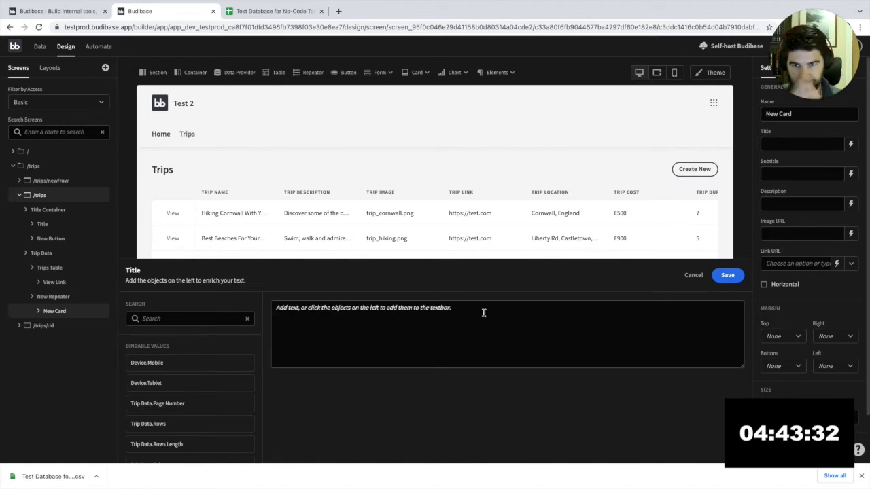
left_click(166, 319)
type("name")
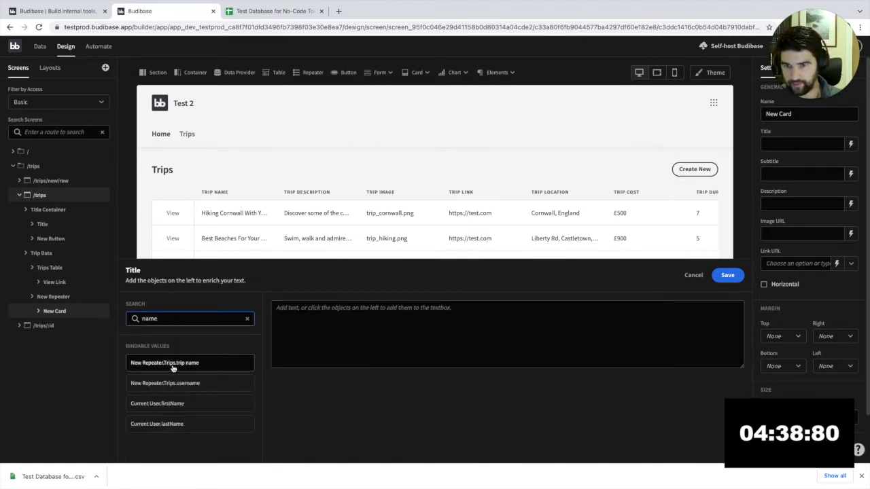
left_click(180, 366)
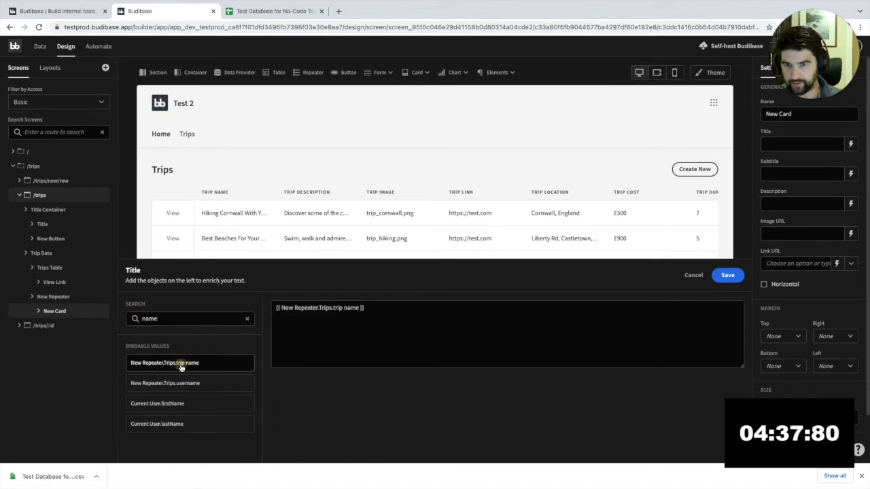
left_click(727, 275)
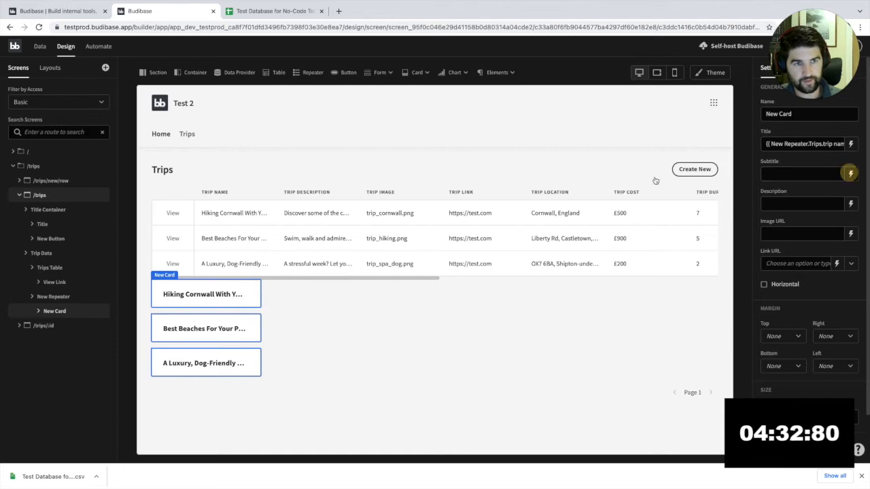
Step: Bind the new card's subtitle to the repeater's trip location value, searching the bindable values for "loca"
left_click(850, 173)
left_click(200, 318)
type("loca")
left_click(197, 363)
left_click(727, 275)
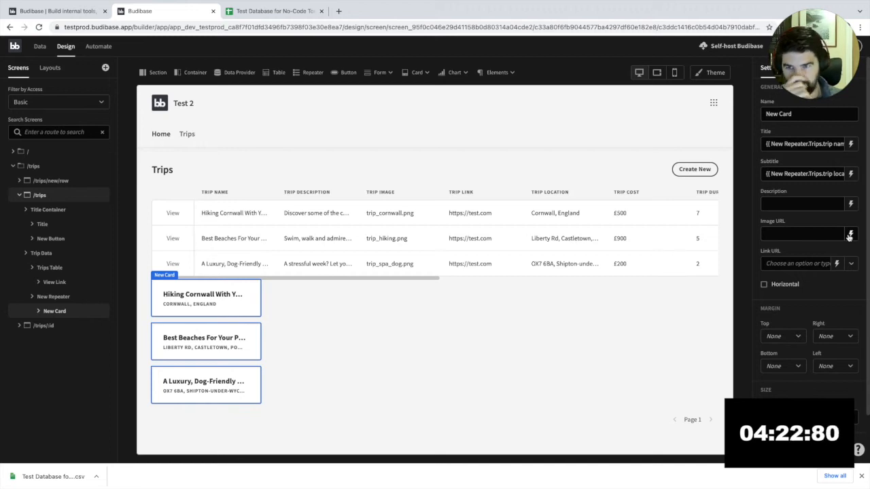
Step: Open the Trips table in the app's data and examine the field values of the Cornwall hiking row, including its trip image
mouse_move(249, 3)
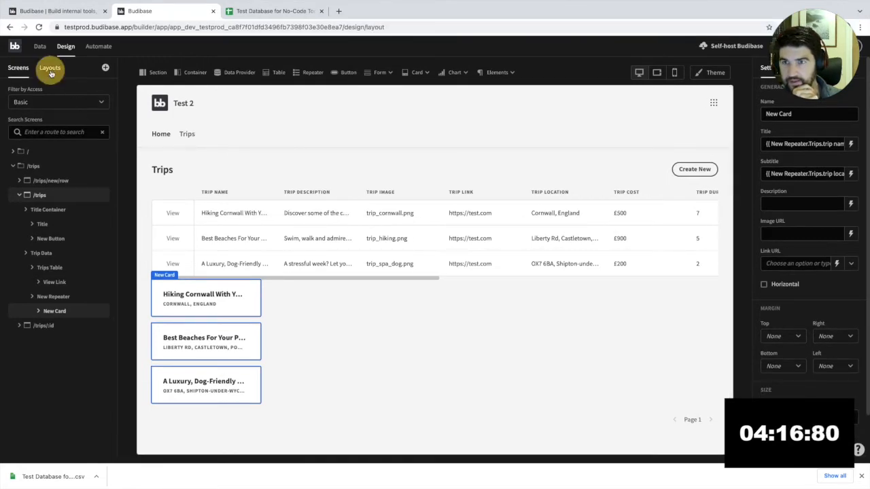
left_click(50, 67)
left_click(18, 69)
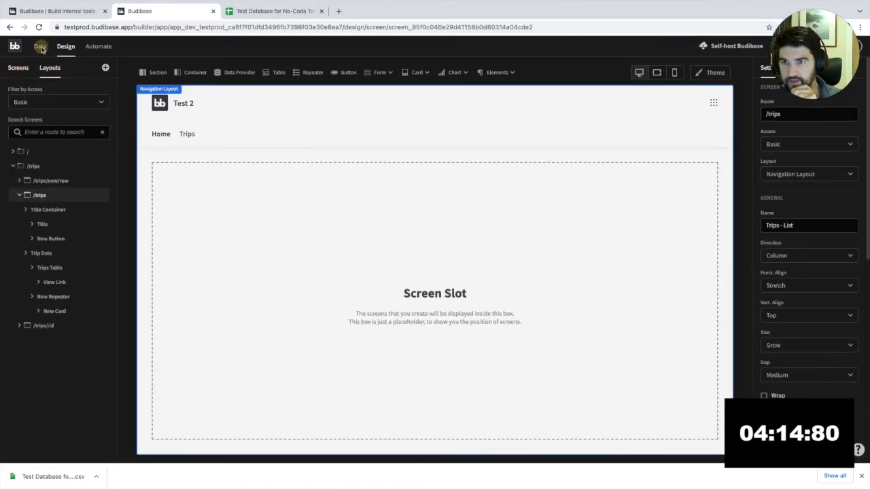
left_click(43, 47)
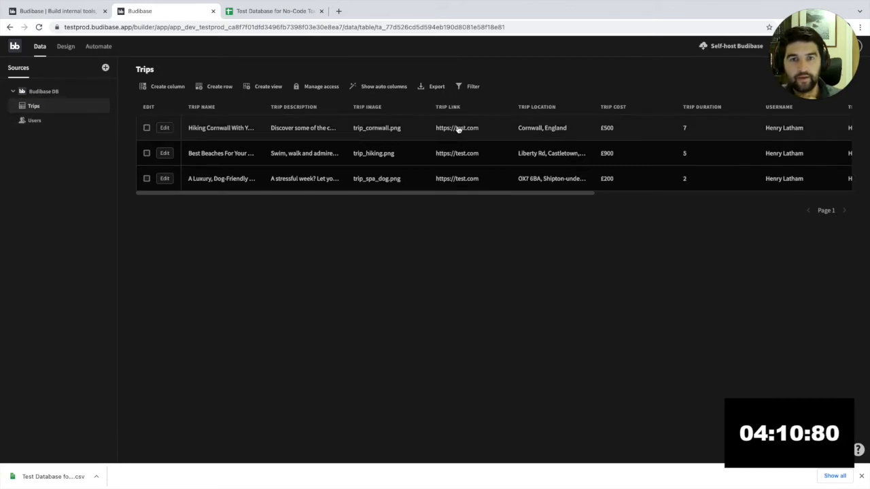
left_click(375, 130)
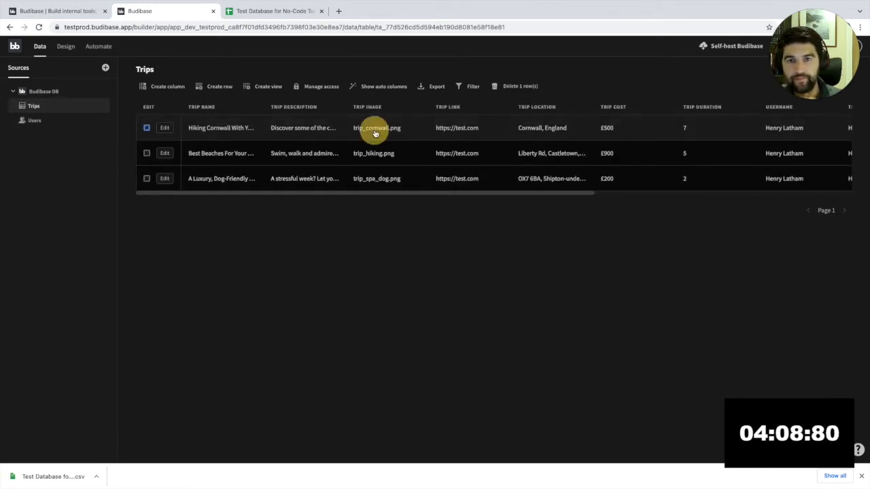
left_click(167, 129)
scroll(464, 178, "down", 5)
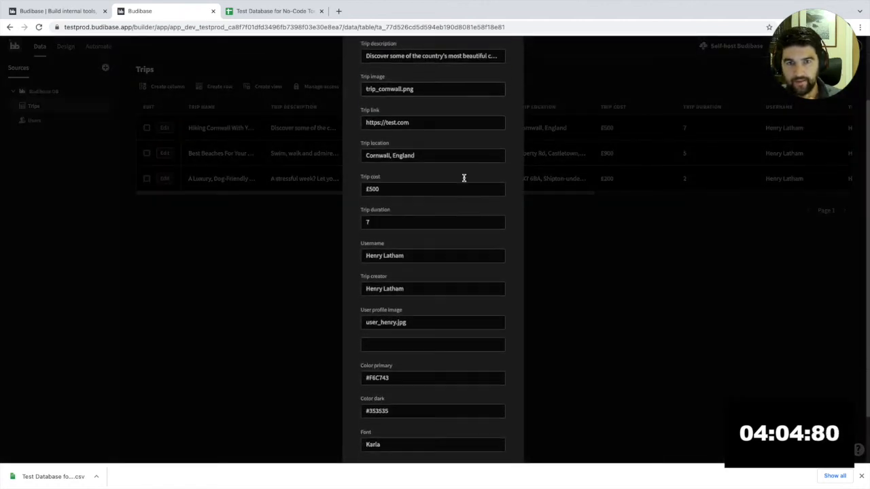
left_click(442, 420)
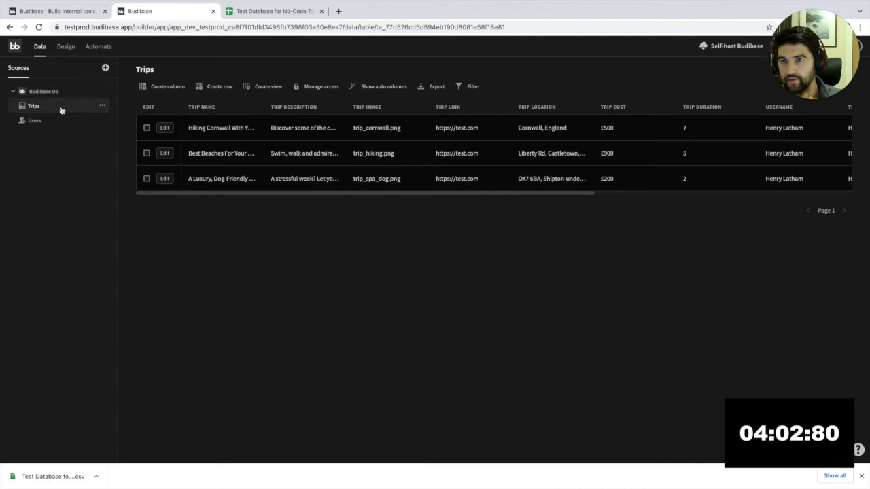
Step: Reopen the Trips table from the Budibase DB table list and look across its columns
left_click(60, 91)
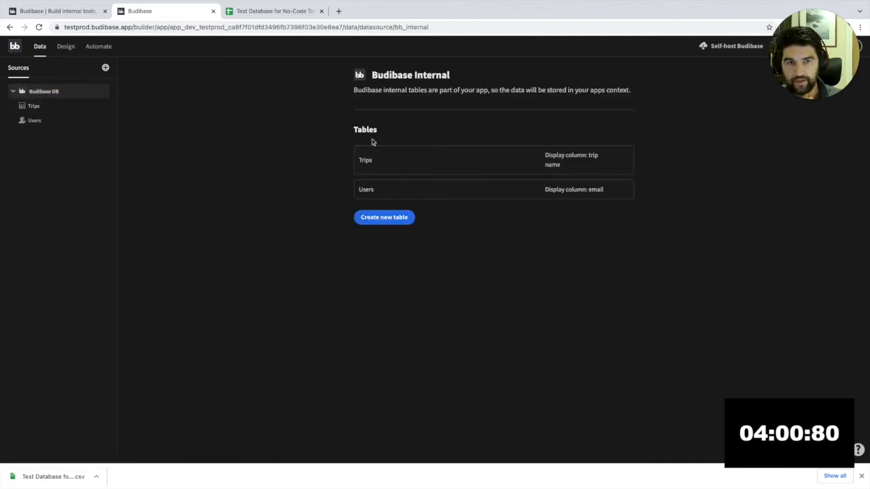
left_click(366, 162)
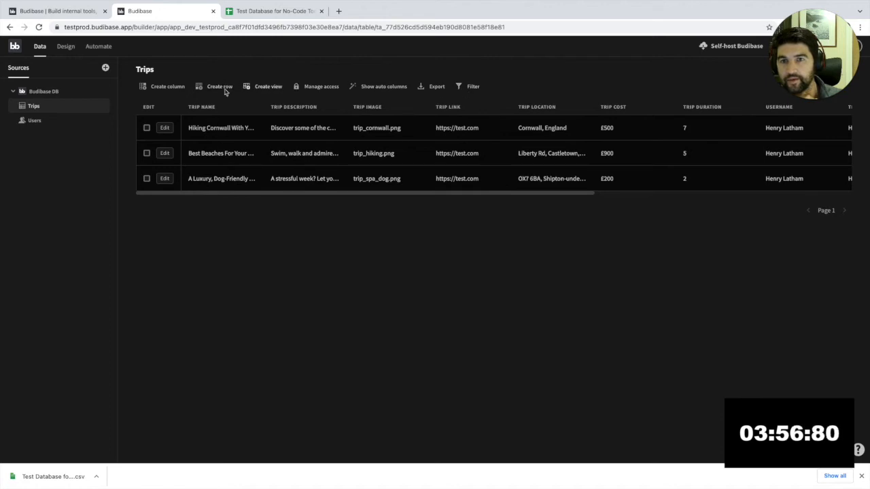
scroll(397, 191, "right", 1)
scroll(397, 190, "left", 1)
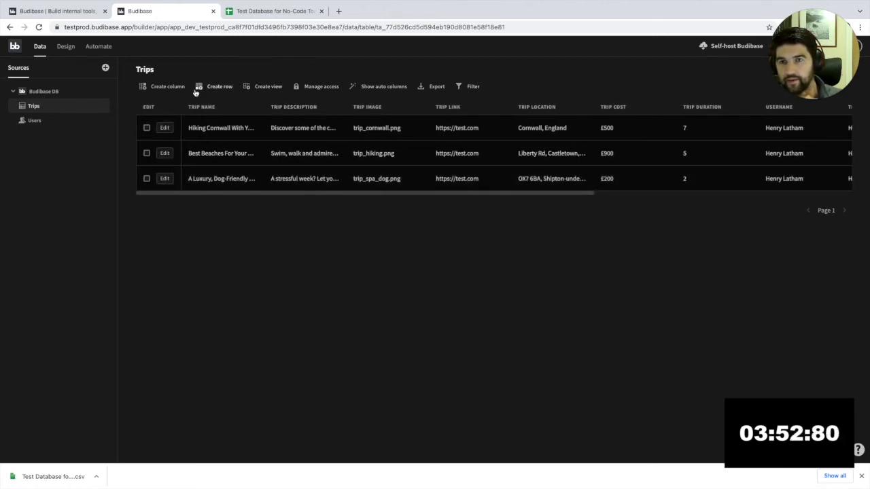
Step: Review the data types available for a new column in the Trips table, leaving without creating one
left_click(174, 87)
left_click(388, 210)
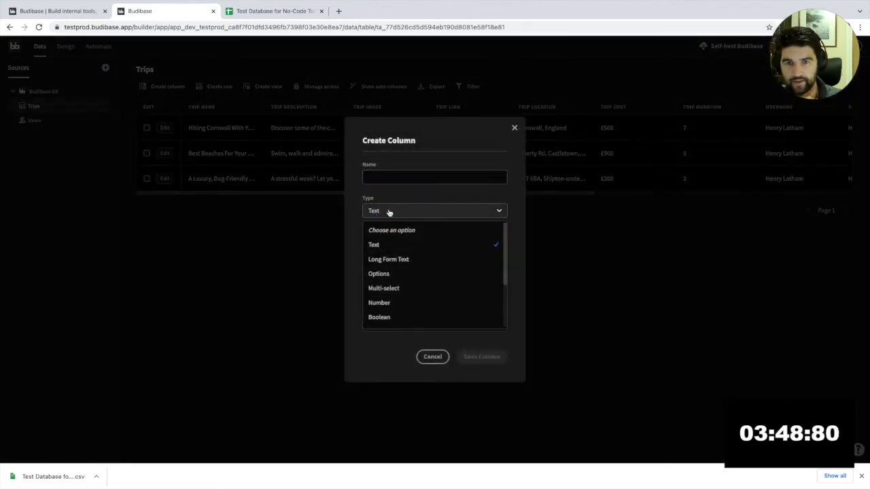
scroll(399, 268, "down", 3)
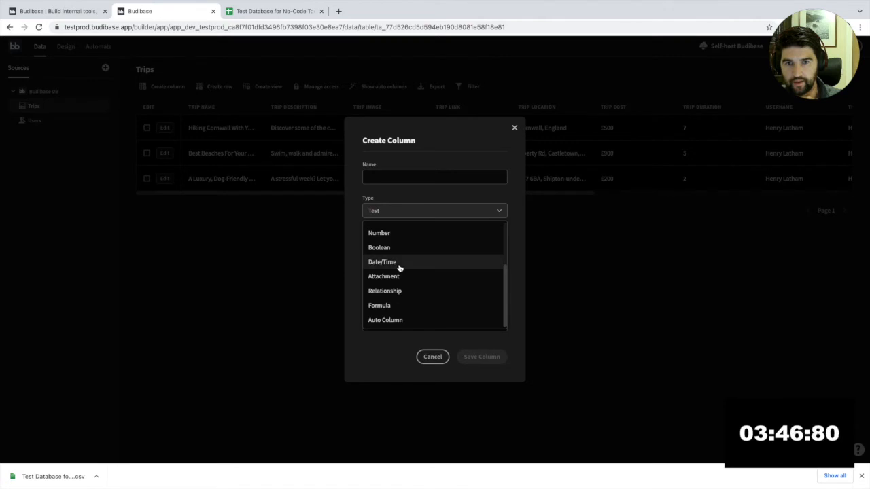
scroll(401, 312, "up", 2)
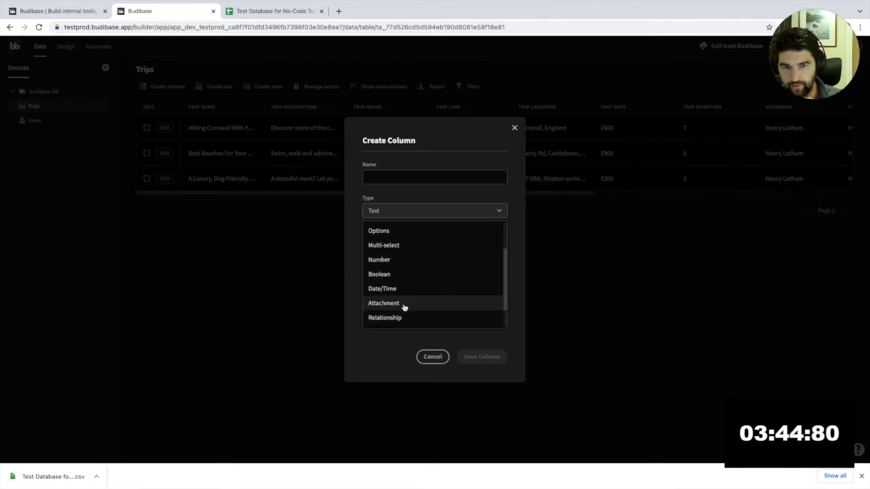
scroll(403, 291, "up", 3)
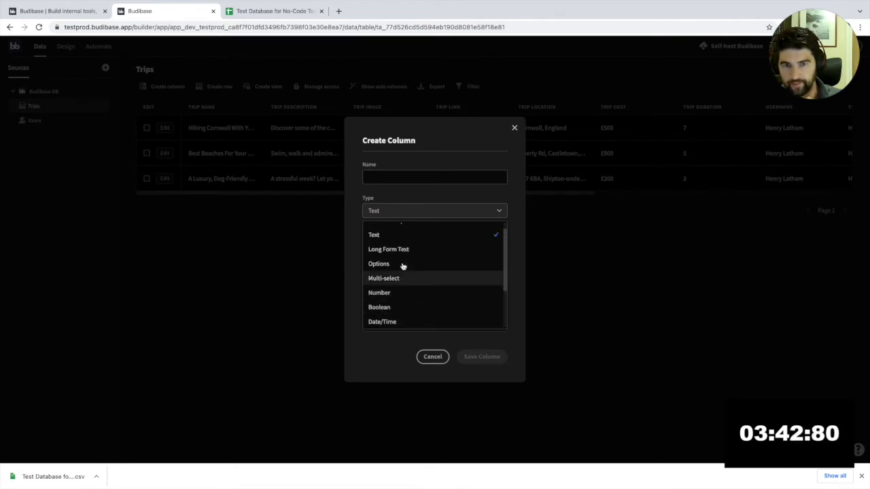
left_click(355, 235)
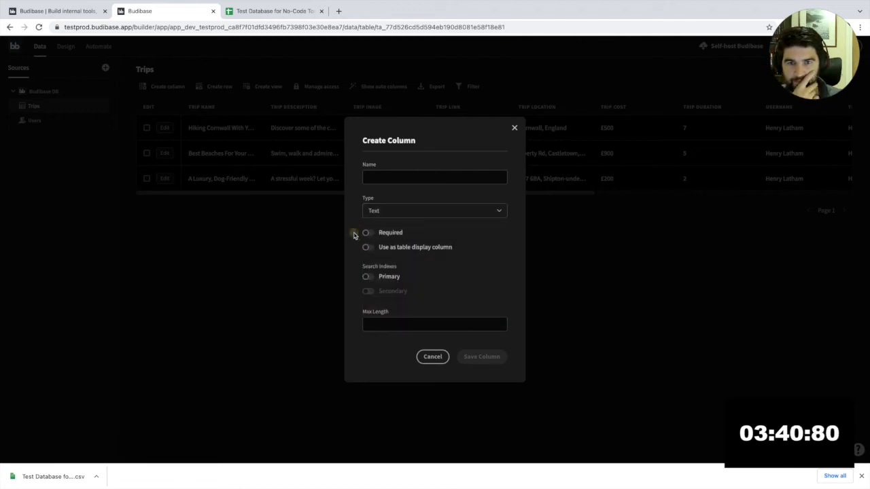
left_click(431, 356)
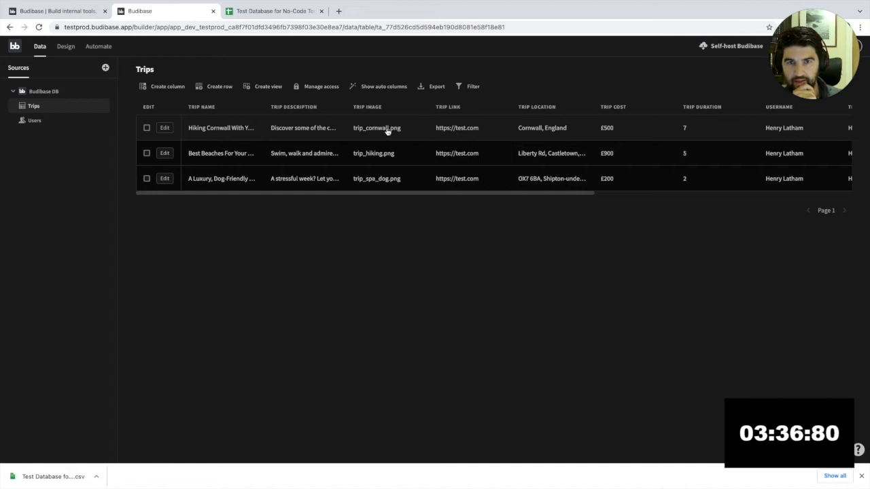
Step: Search Google in a new browser tab for "free image" and show the image results
left_click(339, 12)
type("goo")
key("Return")
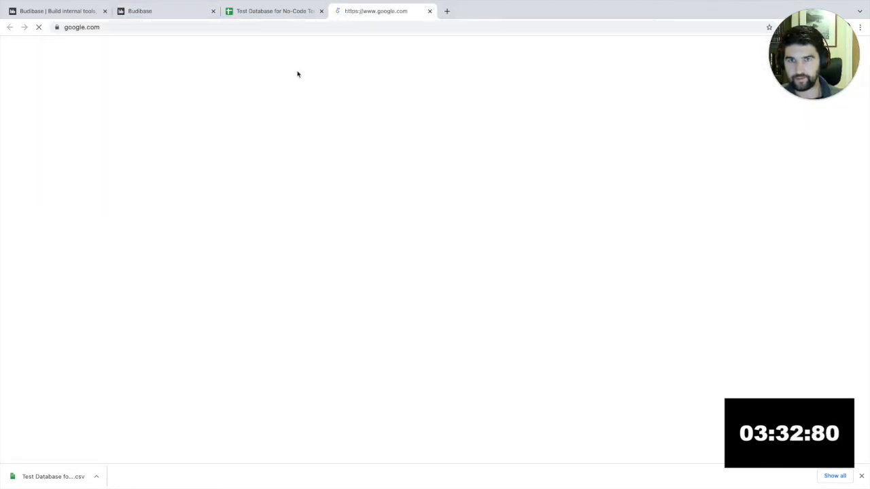
type("free image")
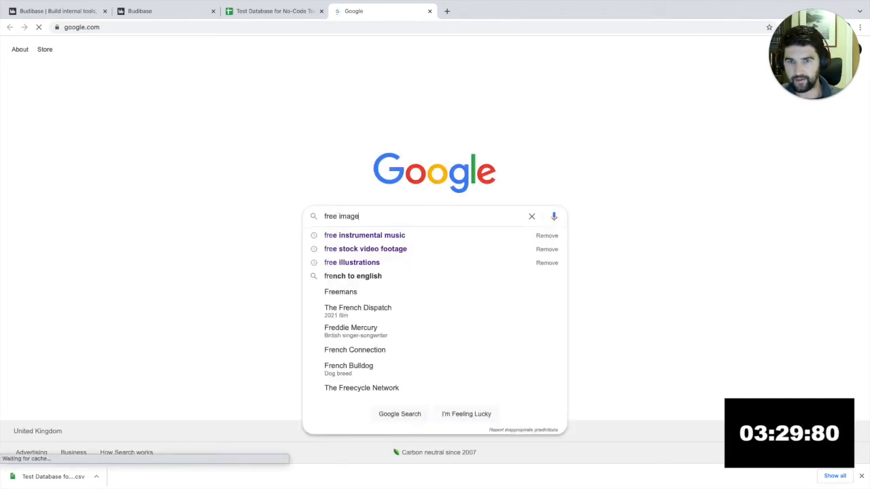
key("Return")
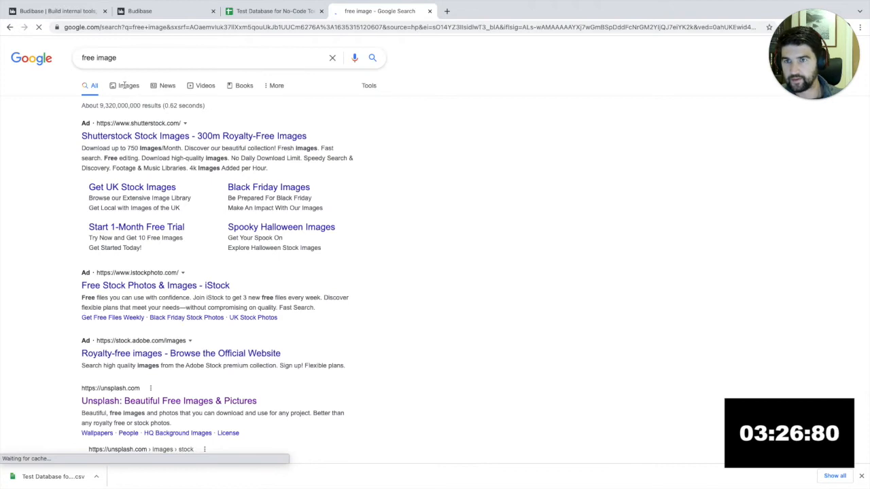
left_click(126, 86)
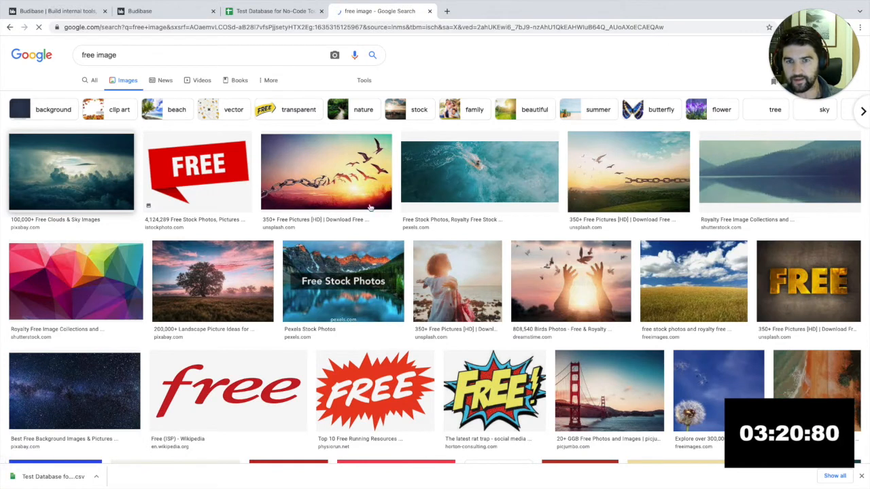
Step: Preview the Pixabay clouds and sky image and copy its image address
left_click(378, 213)
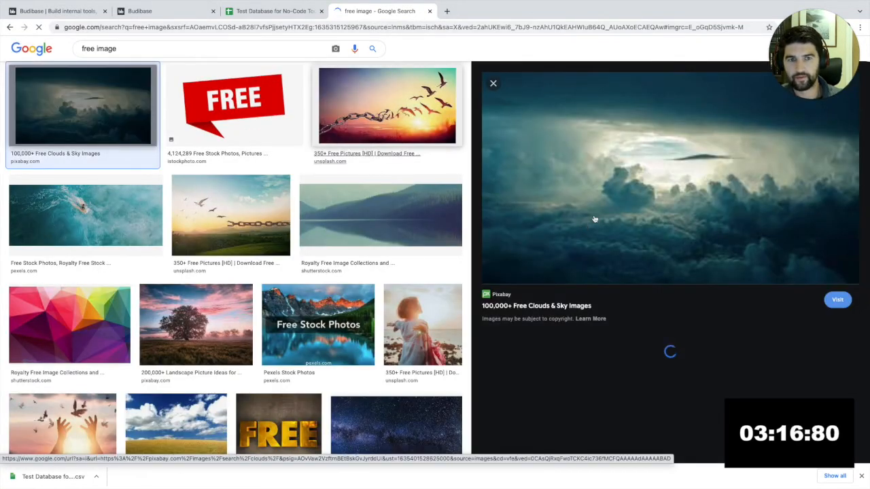
right_click(594, 219)
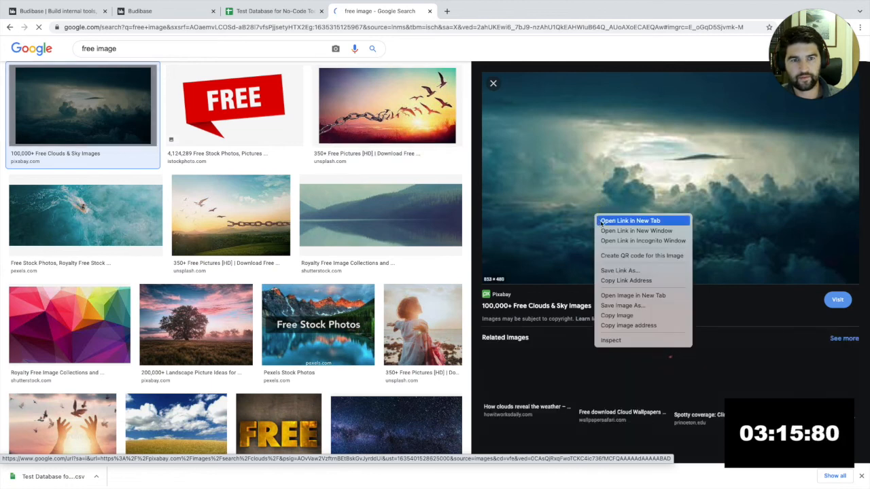
left_click(654, 329)
Step: Check the copied image address in a new browser tab and return to the Test Database for No-Code Tools spreadsheet
left_click(252, 11)
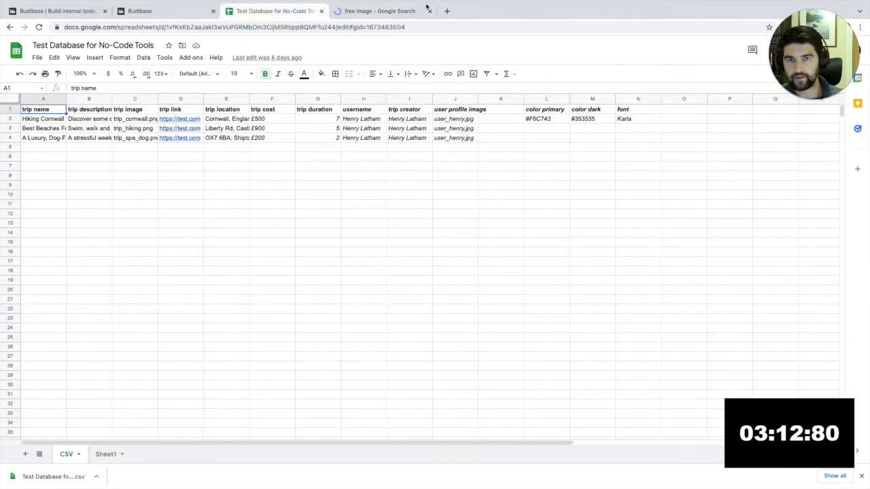
left_click(447, 12)
key("ctrl+v")
key("Return")
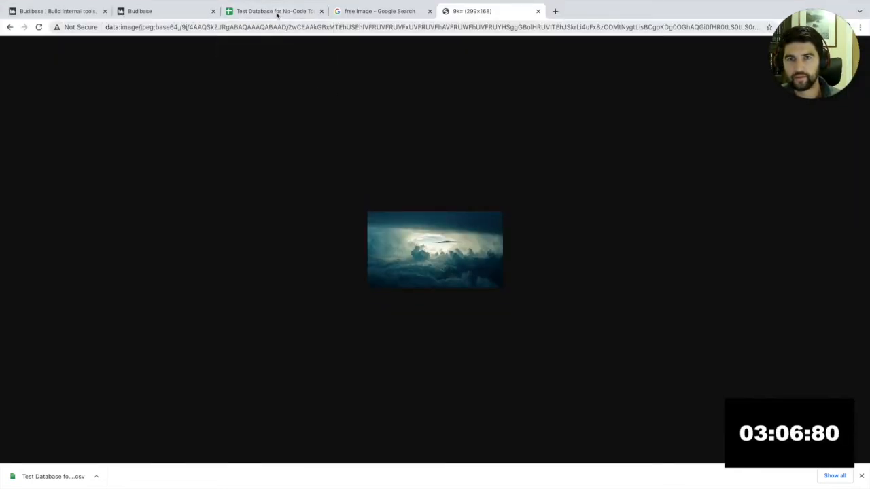
left_click(276, 12)
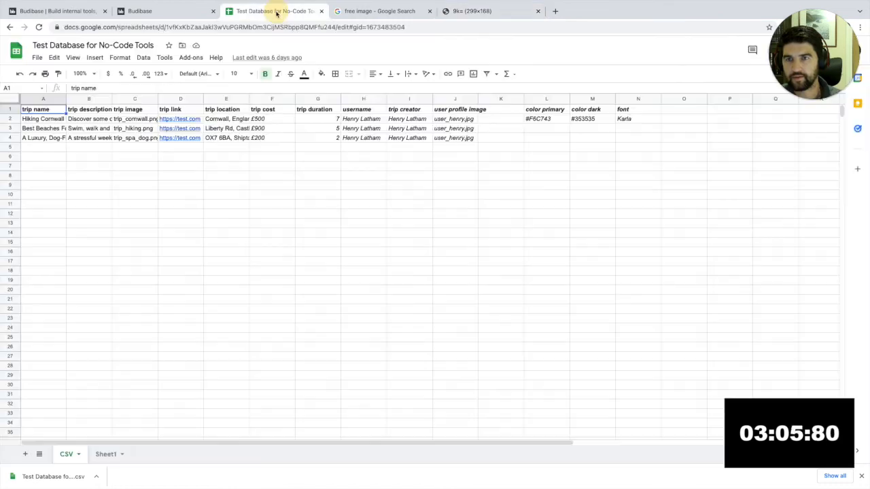
Step: Back in Budibase, replace the trip image of the Hiking Cornwall row in the Trips table with the copied image address and save the row
left_click(181, 11)
left_click(381, 129)
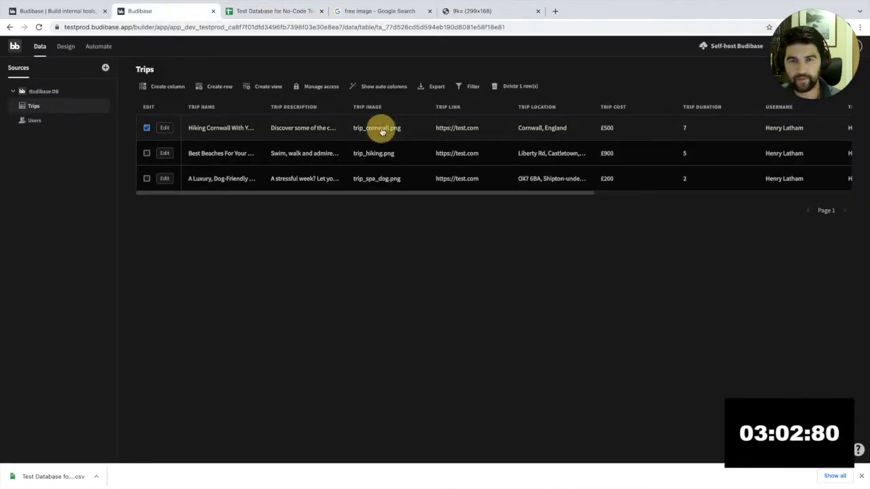
left_click(390, 126)
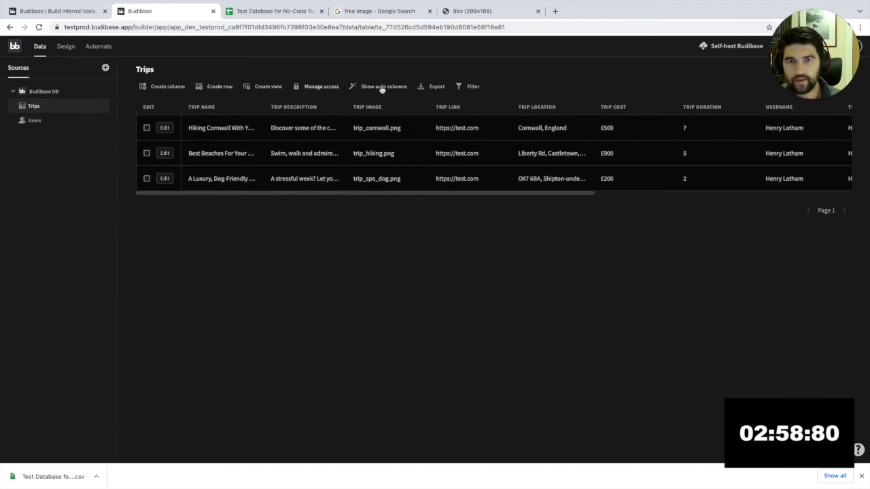
left_click(364, 124)
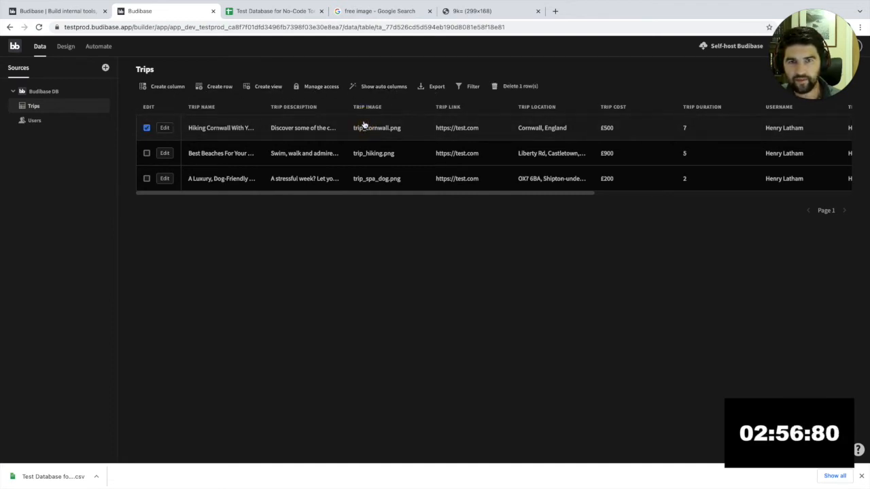
left_click(163, 127)
triple_click(428, 180)
key("ctrl+v")
scroll(370, 212, "down", 3)
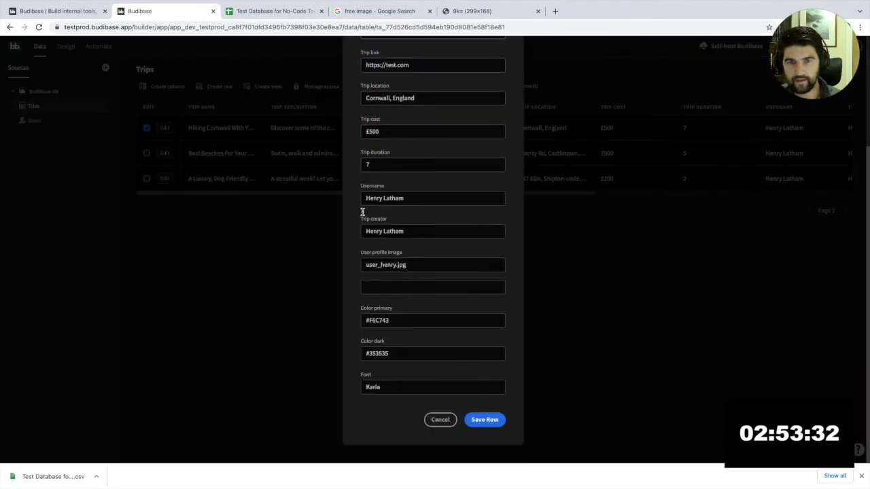
left_click(485, 417)
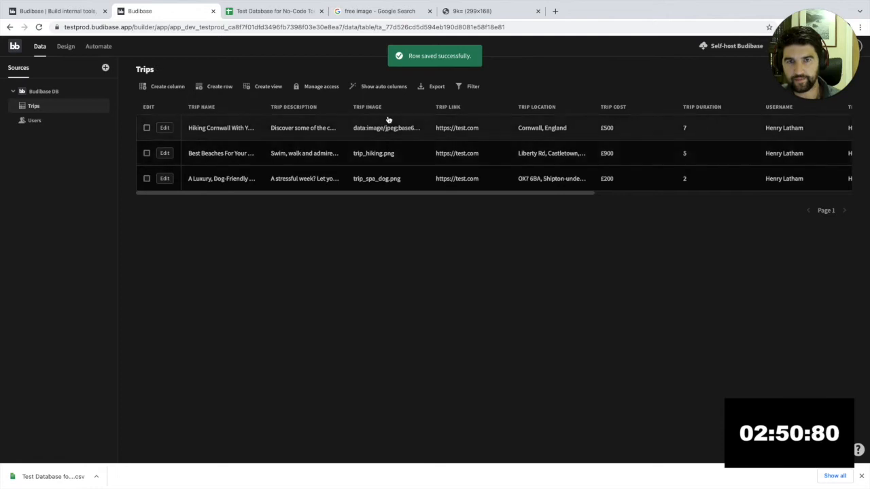
Step: Delete the Trips Table component from Trip Data on the /trips screen in the design view
left_click(66, 46)
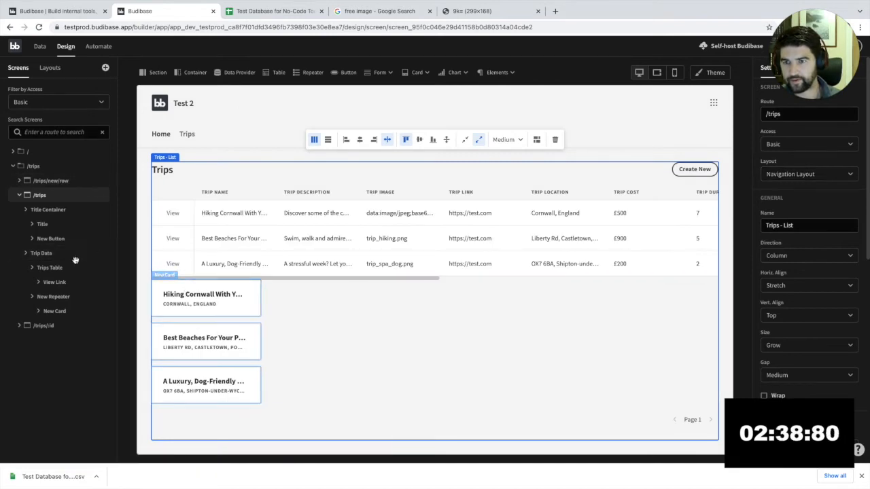
left_click(100, 269)
left_click(127, 134)
left_click(475, 280)
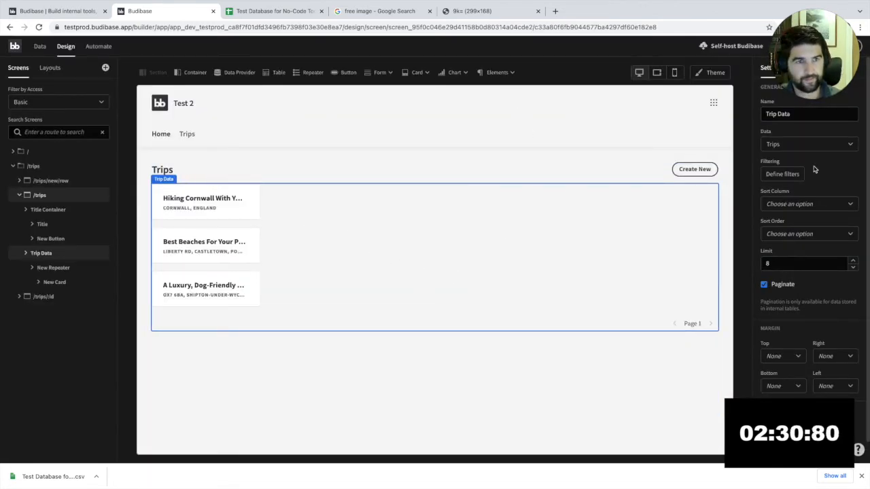
Step: Bind the image URL of New Card on the /trips screen to New Repeater.Trips.trip image
left_click(55, 268)
left_click(61, 284)
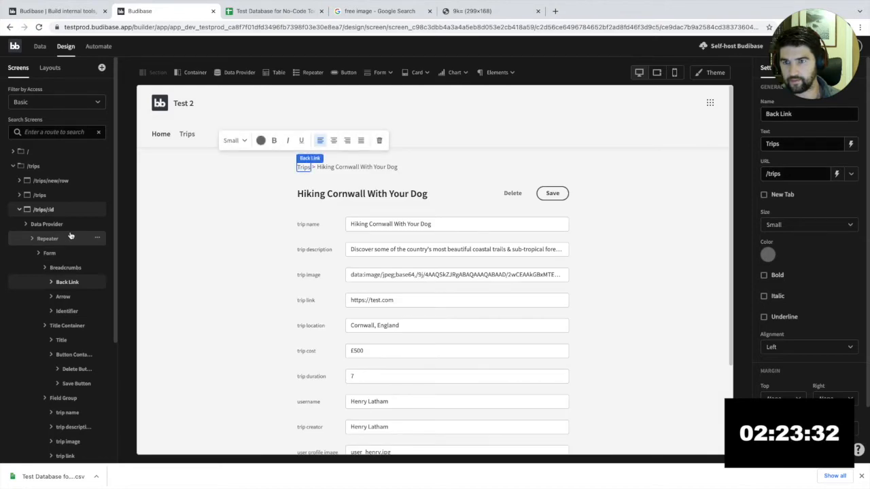
left_click(62, 196)
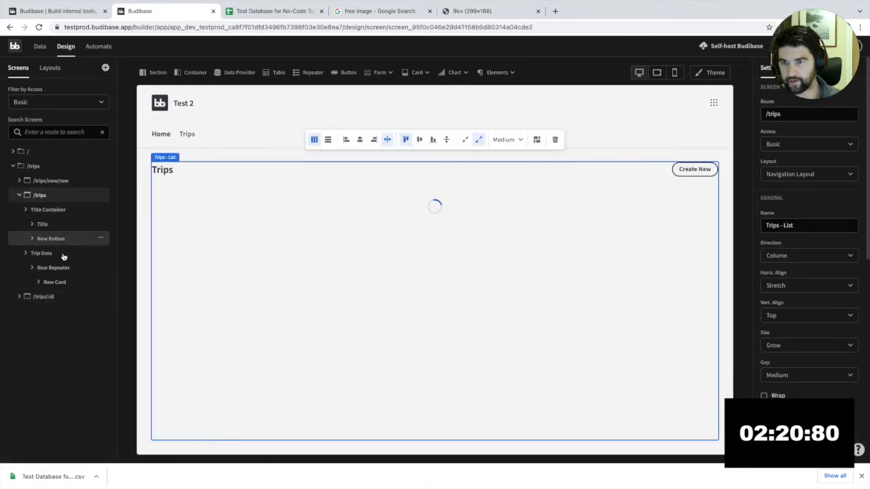
left_click(217, 214)
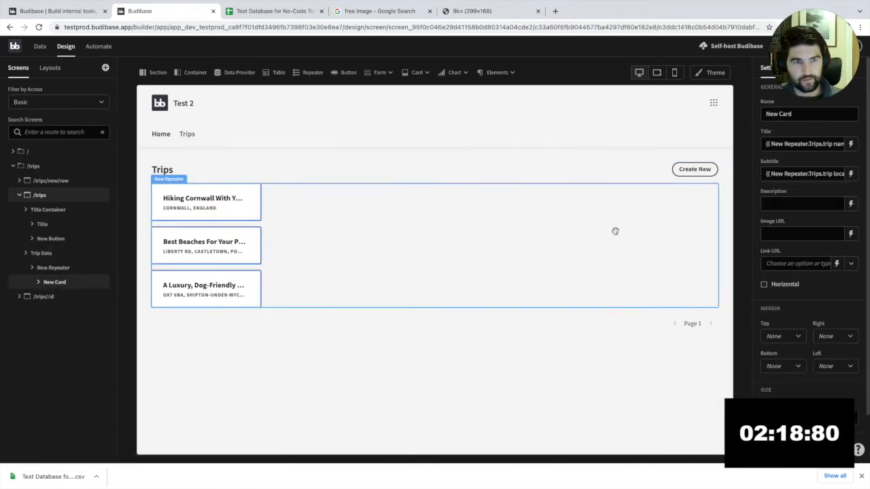
left_click(850, 234)
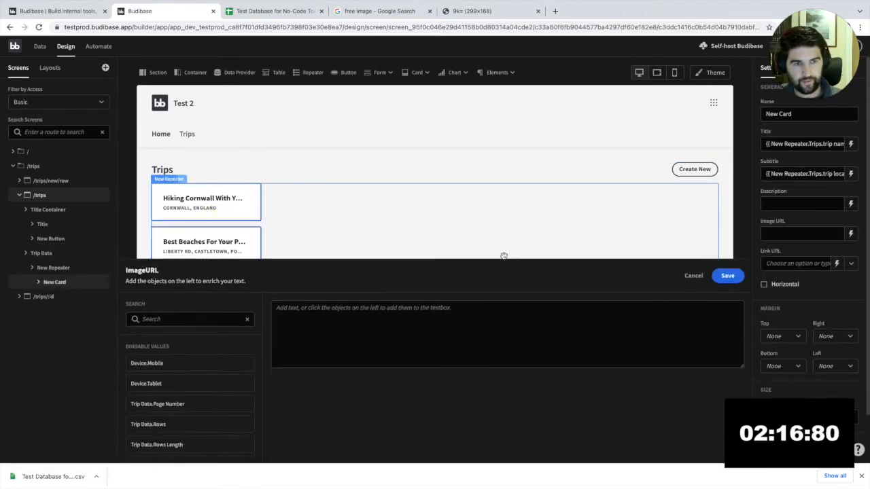
left_click(179, 316)
type("image")
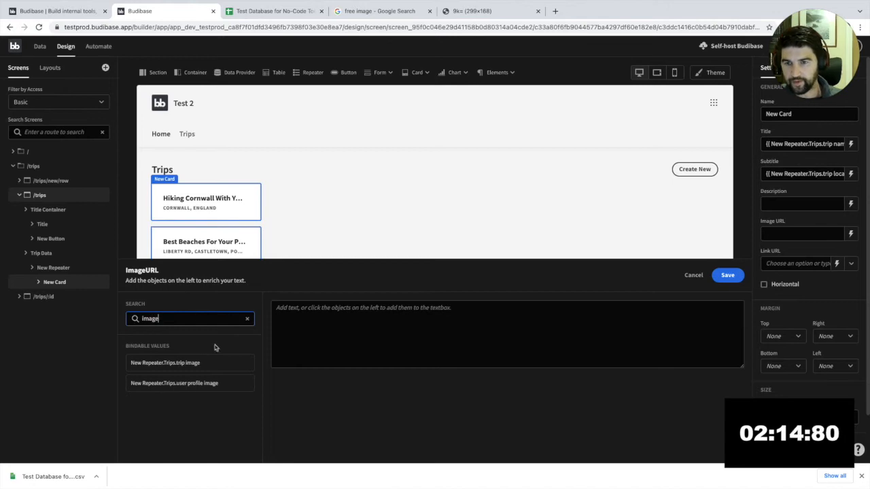
left_click(189, 363)
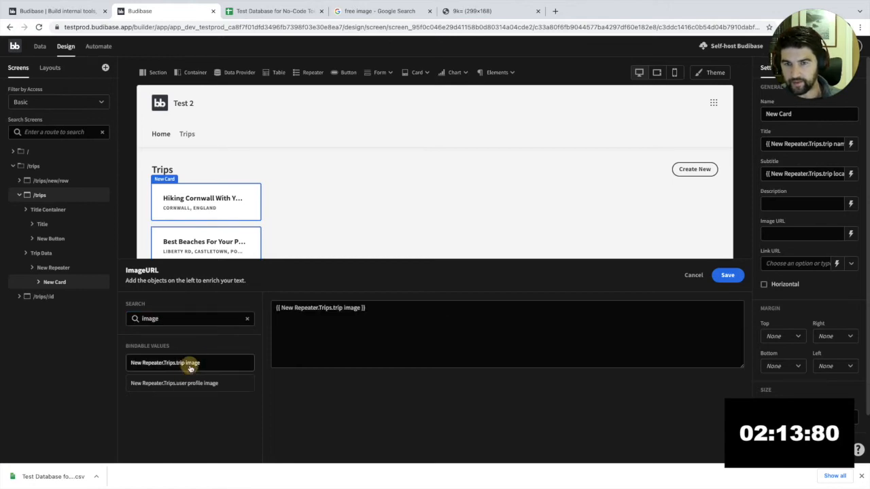
left_click(725, 275)
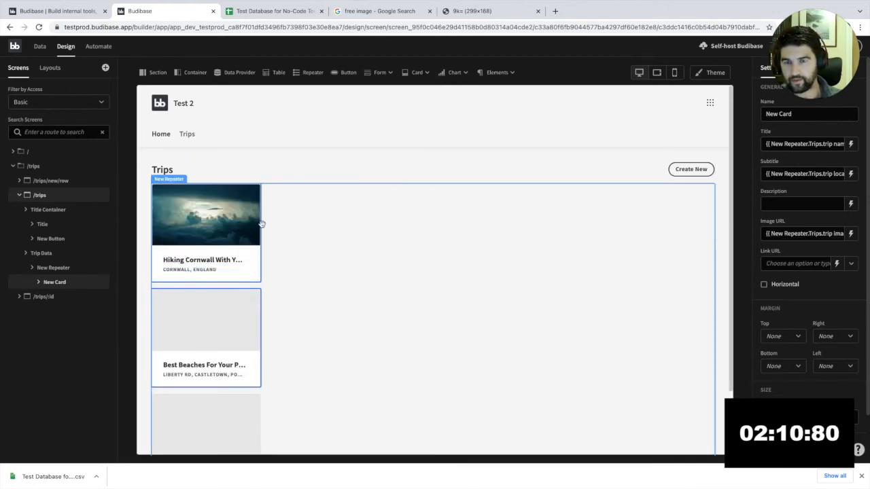
Step: Examine the images, titles and locations on the trip cards in the /trips screen canvas
scroll(245, 225, "down", 2)
scroll(283, 194, "up", 1)
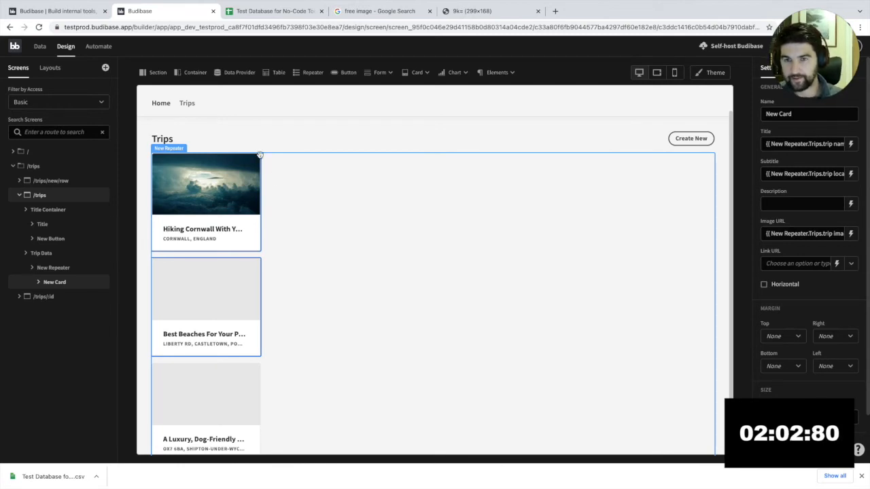
scroll(244, 170, "down", 1)
scroll(231, 180, "up", 2)
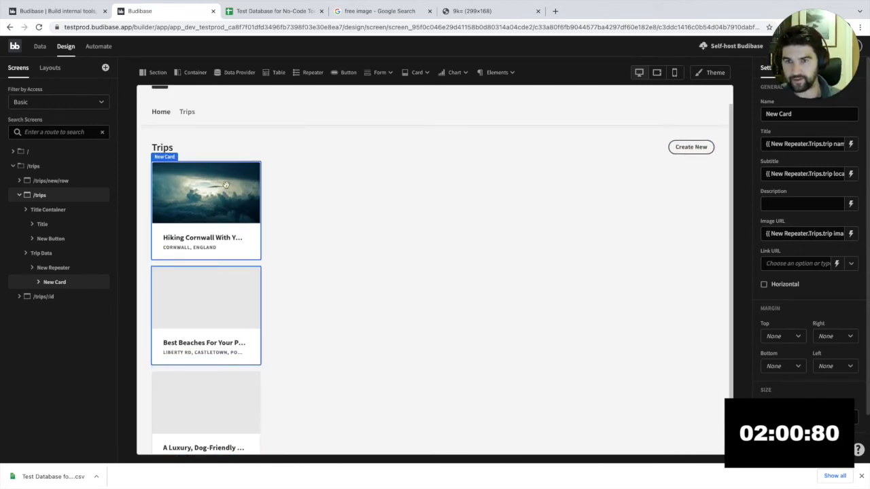
scroll(226, 185, "up", 1)
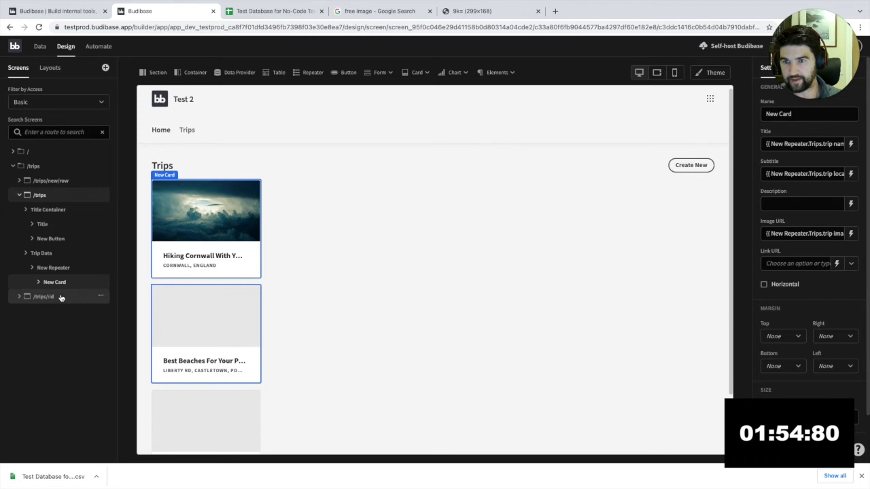
scroll(449, 109, "down", 1)
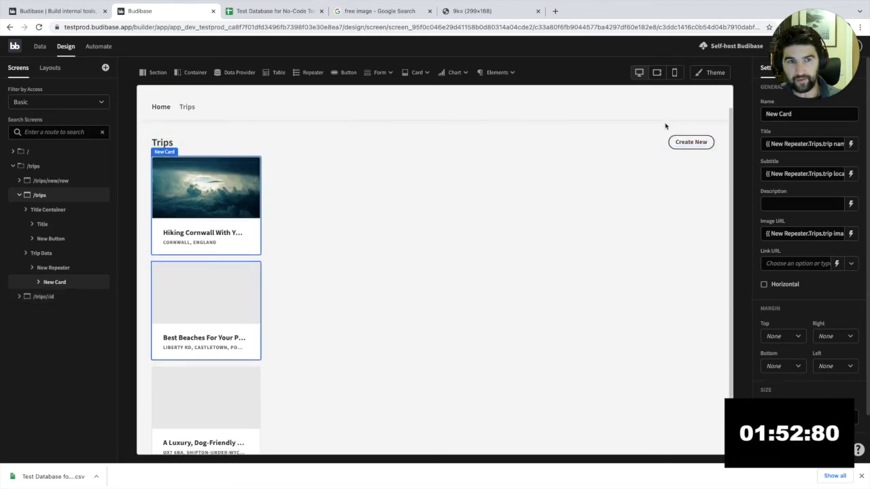
scroll(666, 125, "up", 1)
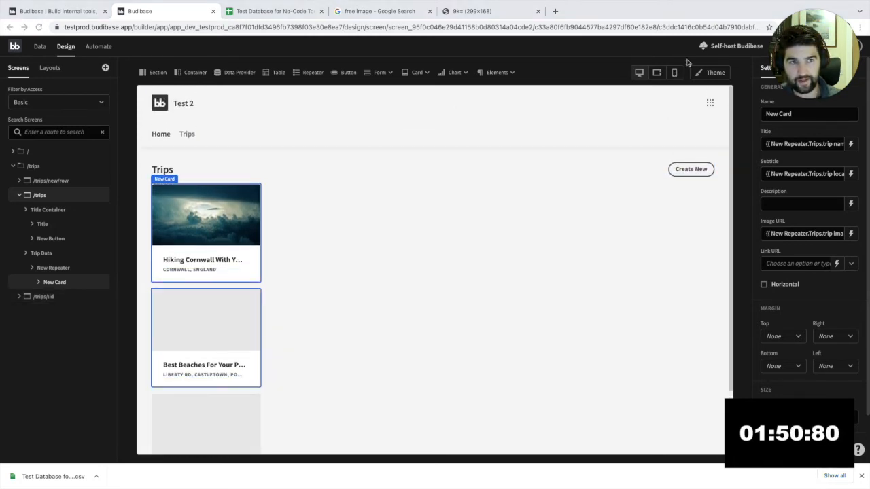
left_click_drag(783, 53, 788, 110)
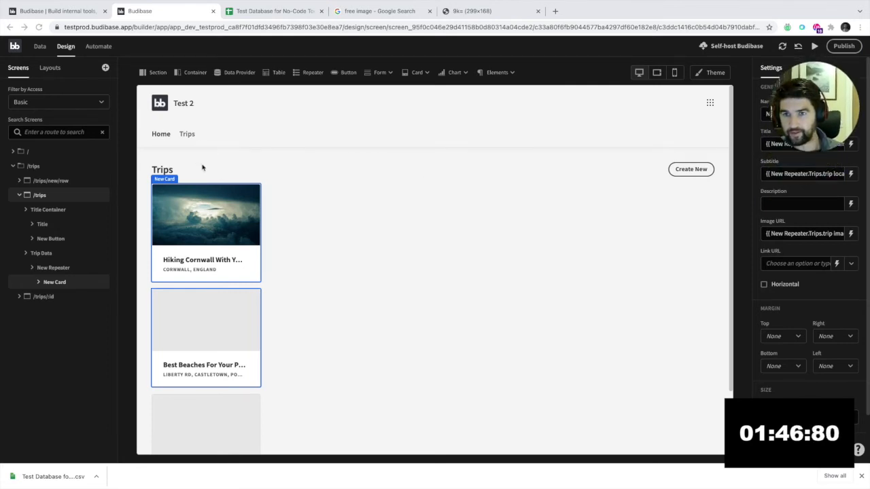
scroll(202, 168, "down", 1)
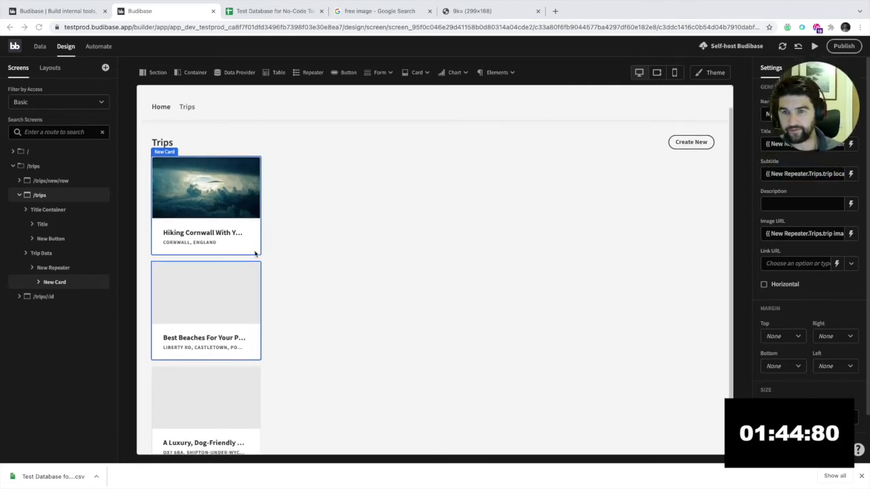
scroll(255, 253, "down", 2)
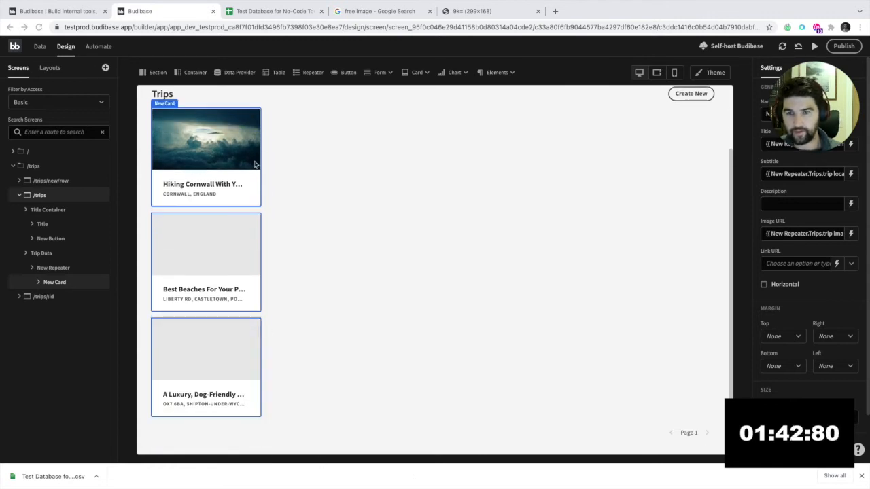
scroll(231, 168, "up", 1)
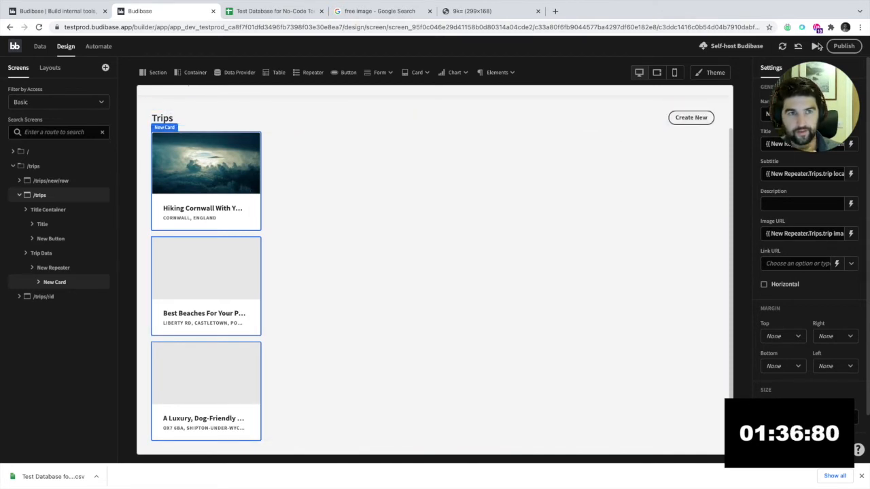
Step: Preview the Test 2 app, close the free image search and image browser tabs, and show the app's Trips page
left_click(814, 46)
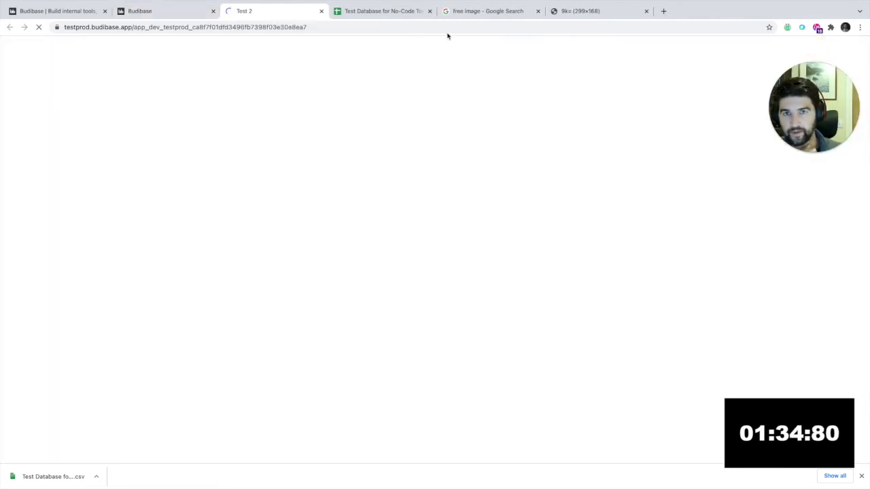
left_click(538, 10)
left_click(537, 10)
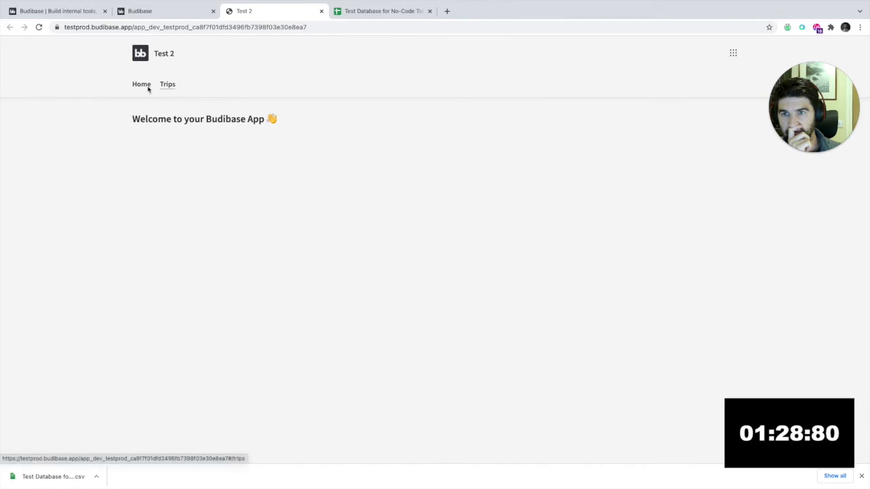
left_click(166, 87)
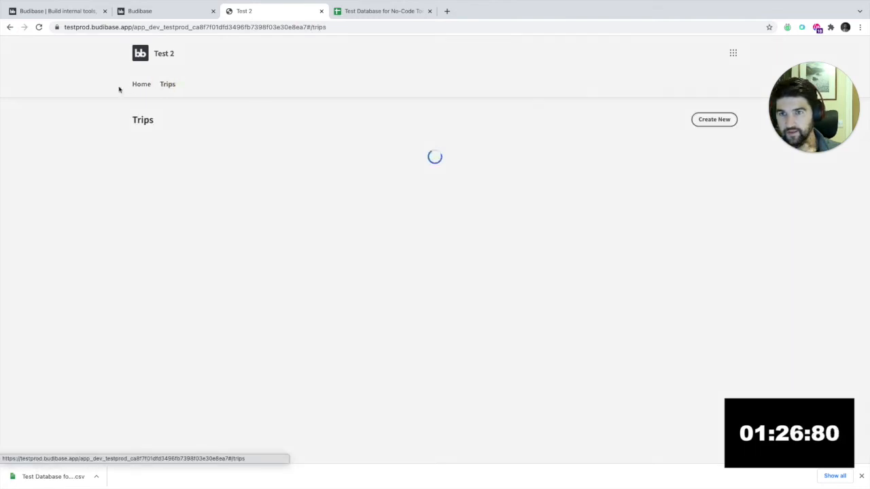
left_click_drag(795, 108, 795, 106)
Step: Start a new trip named "Test trip" with description "1", entering "a" for the image, link, location, cost and duration
left_click(714, 119)
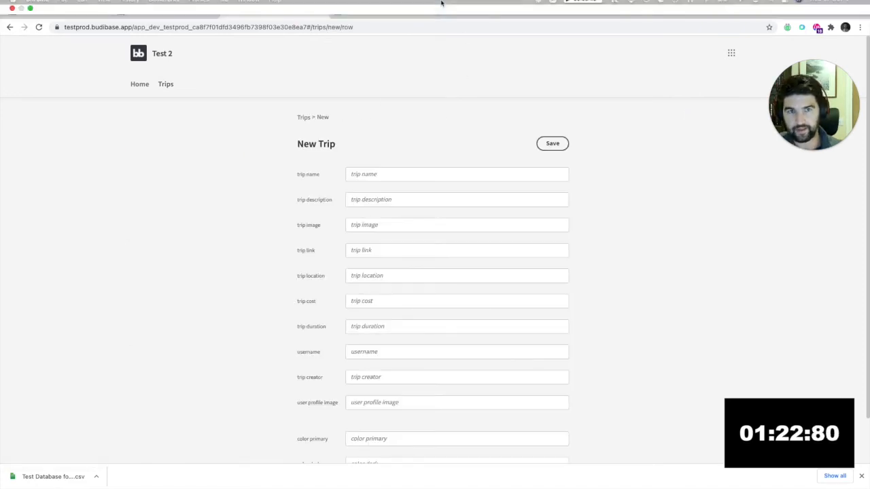
left_click(407, 175)
type("Test trip")
left_click(390, 201)
type("1")
left_click(378, 225)
type("a")
left_click(373, 250)
type("a")
left_click(376, 276)
type("a")
left_click(374, 301)
type("a")
left_click(371, 327)
type("a")
Step: Enter "a" for the new trip's username, trip creator, user profile image, primary color, dark color and font, and save it
scroll(371, 320, "down", 1)
left_click(370, 301)
type("a")
left_click(354, 326)
type("a")
left_click(354, 352)
type("a")
left_click(356, 389)
type("a")
left_click(359, 418)
type("a")
left_click(358, 440)
type("a")
left_click_drag(283, 379, 341, 450)
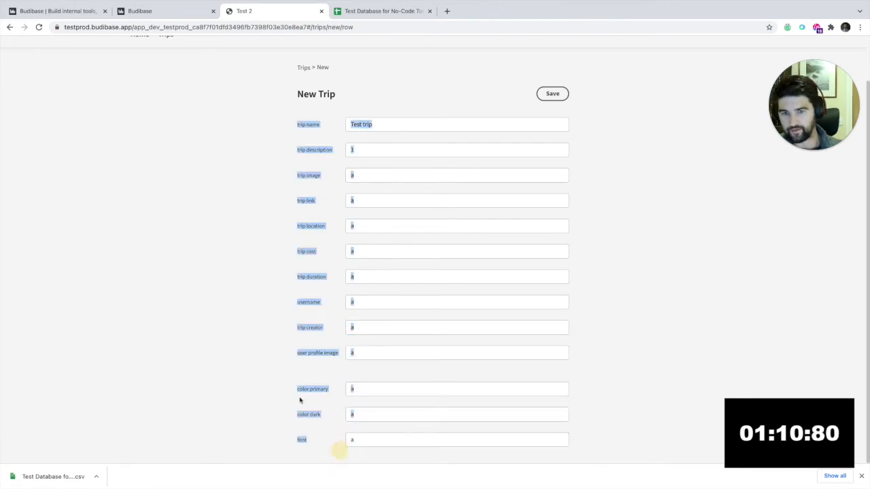
left_click(304, 373)
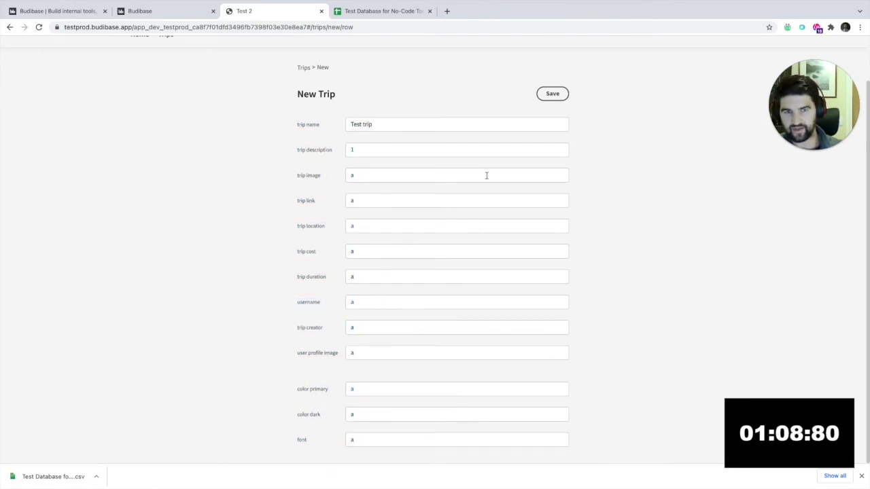
left_click(554, 95)
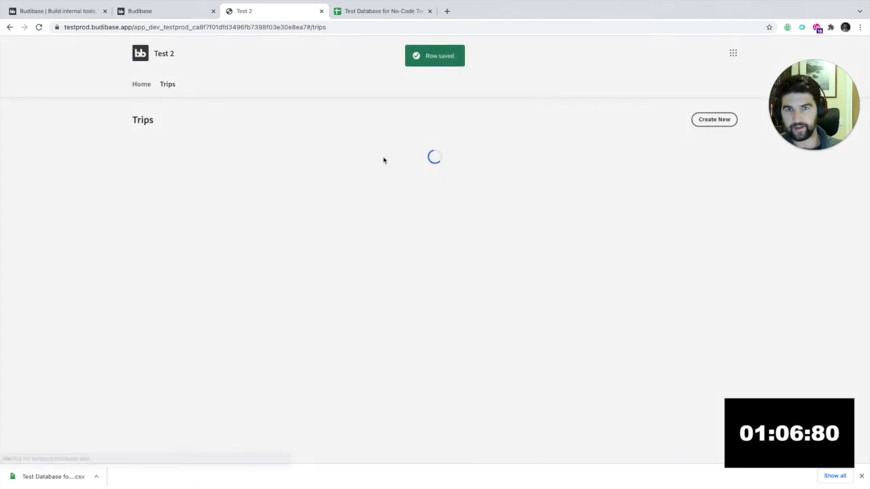
Step: Check the Test trip card in the previewed Trips list and return to the /trips screen in the Budibase builder, dismissing the survey
scroll(276, 191, "down", 2)
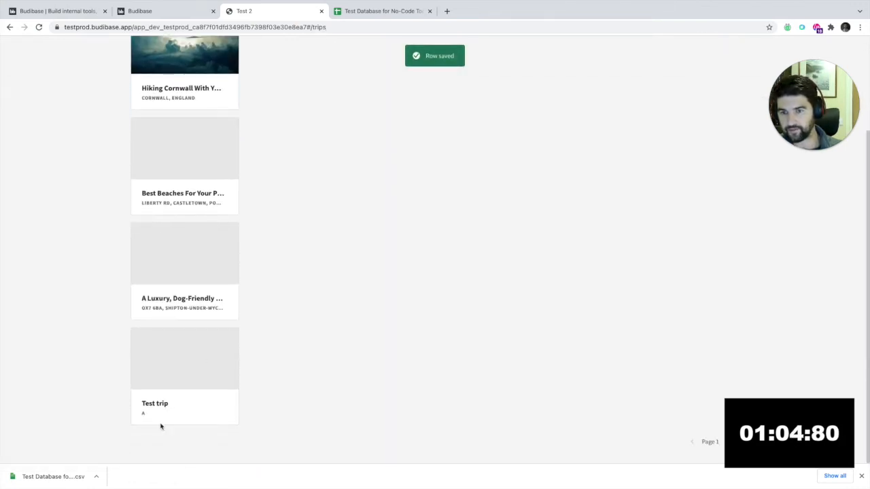
scroll(179, 196, "up", 2)
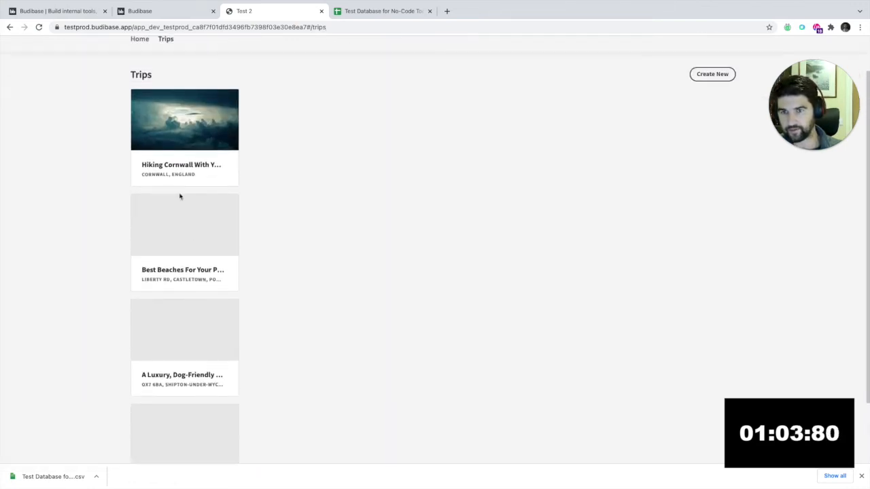
left_click(178, 9)
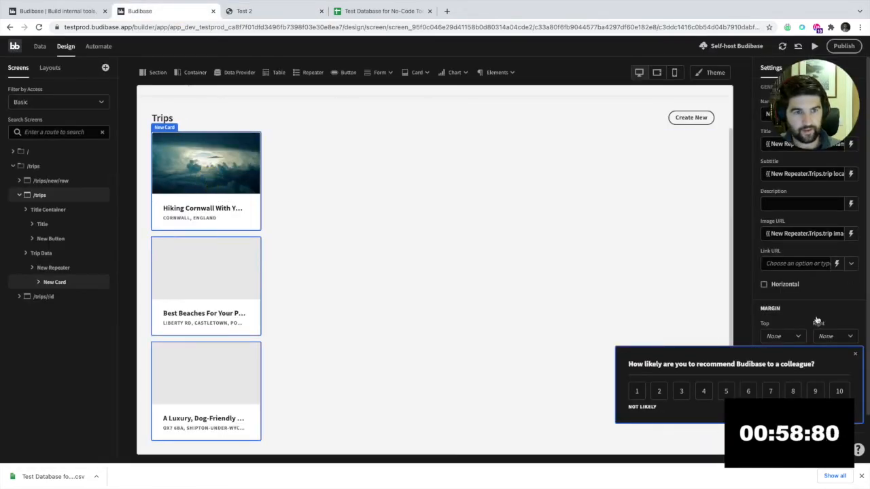
left_click(854, 353)
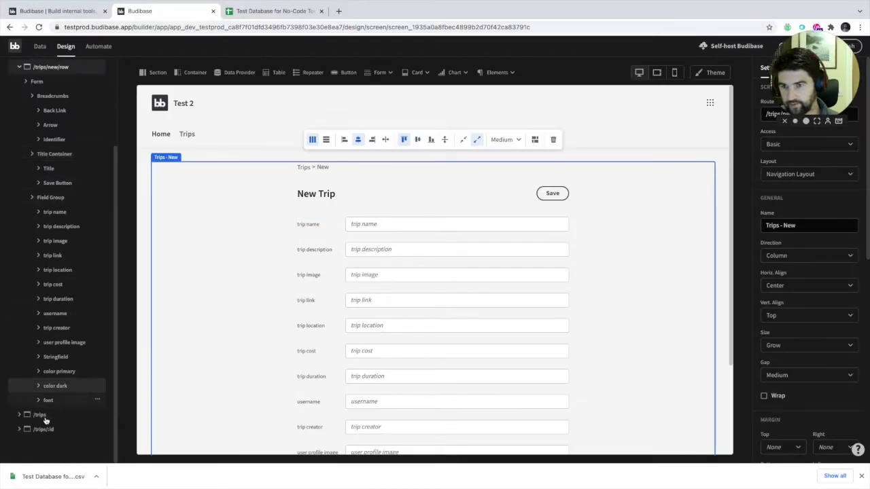
left_click(63, 418)
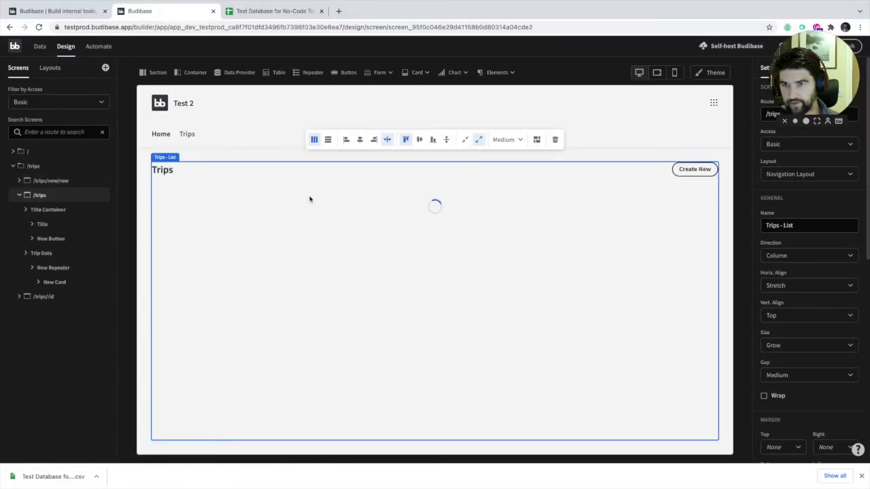
Step: Replace the trip card's link URL binding with the template "/vacancies/{{ New Repeater.Vacancies._id }}"
left_click(211, 245)
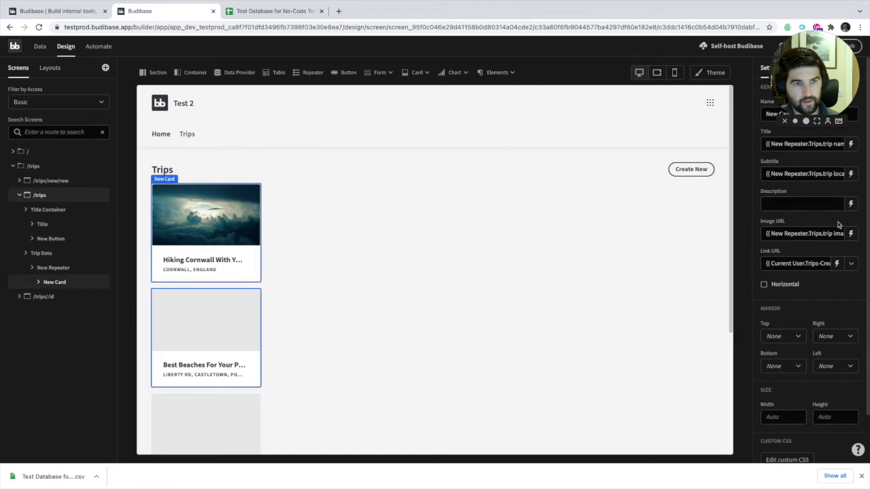
left_click(837, 263)
left_click(429, 314)
key("ctrl+a")
key("BackSpace")
type("/vacancies/{{ New Repeater.Vacancies._id }}")
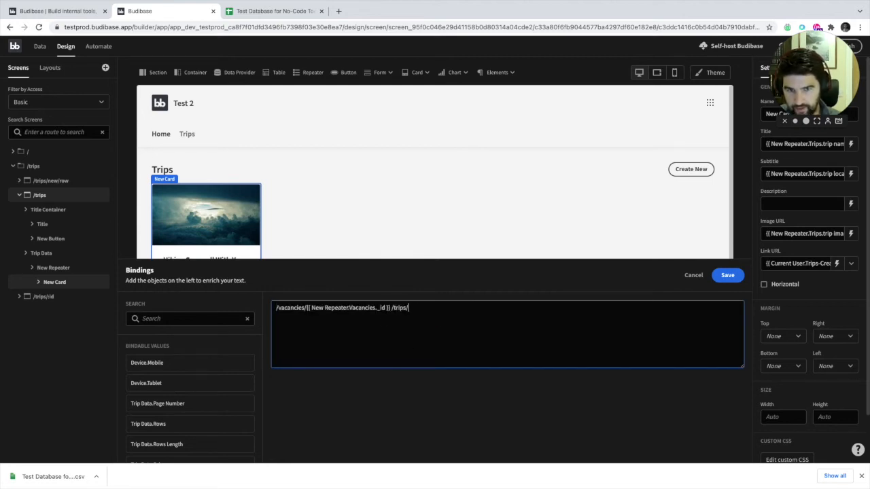
Step: Rework the card's link URL into "/trips/{{ New Repeater.Trips._id }}" and save the binding
double_click(363, 307)
key("BackSpace")
left_click_drag(378, 307, 307, 307)
key("ctrl+c")
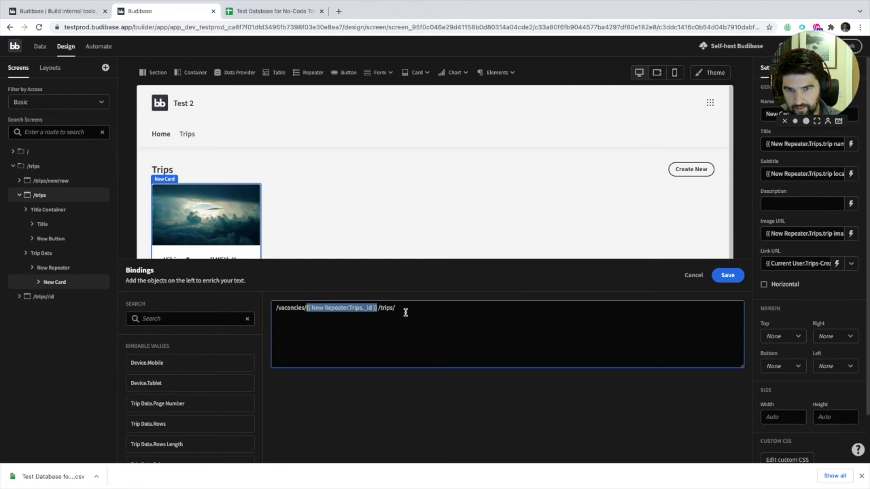
left_click(404, 310)
key("ctrl+v")
left_click_drag(378, 307, 269, 313)
key("BackSpace")
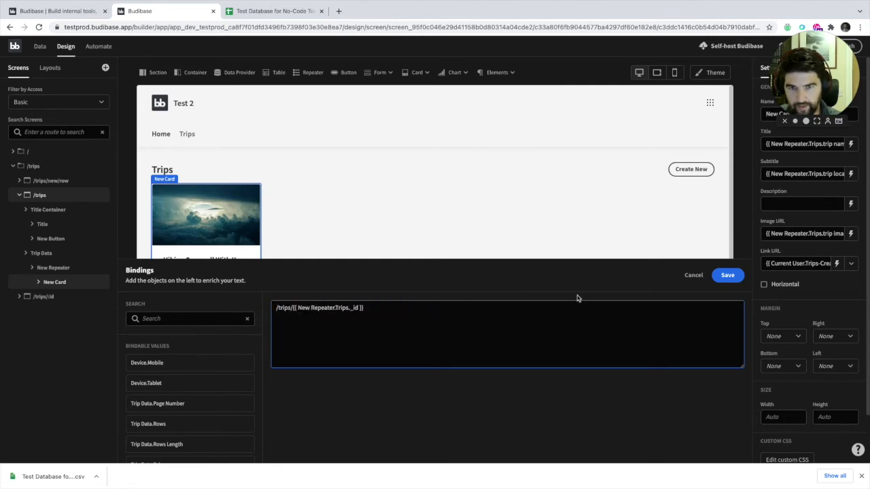
left_click(728, 276)
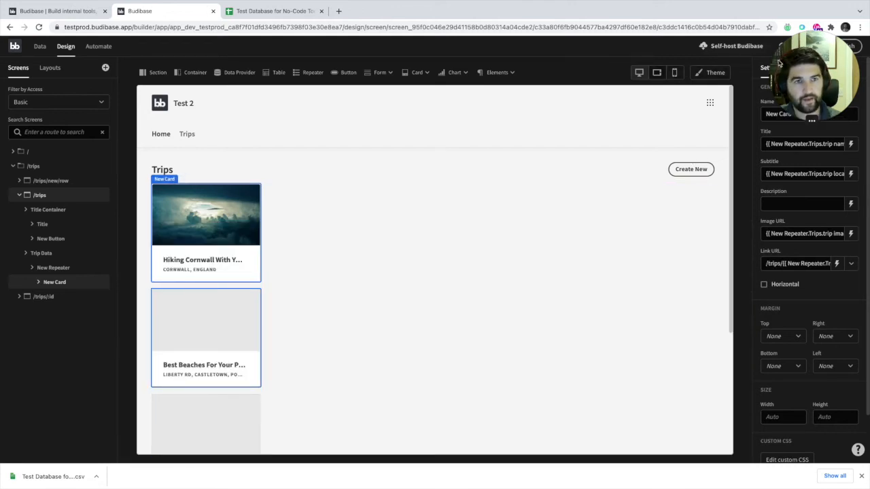
Step: Preview the Test 2 app, look through its Trips list and follow the Hiking Cornwall card to its detail page
left_click(816, 47)
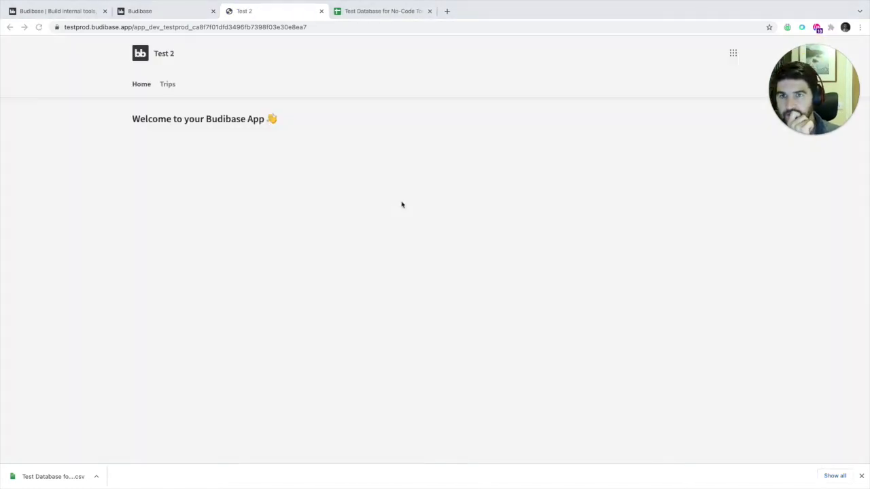
left_click(169, 85)
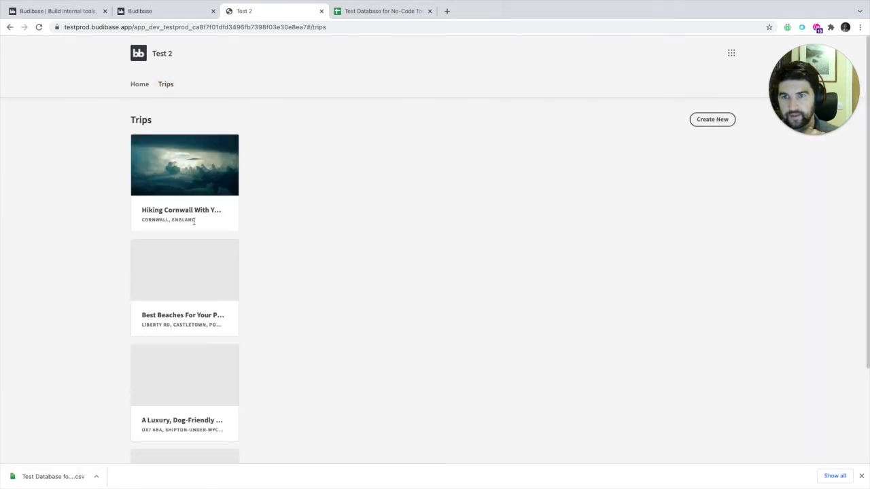
scroll(190, 202, "down", 1)
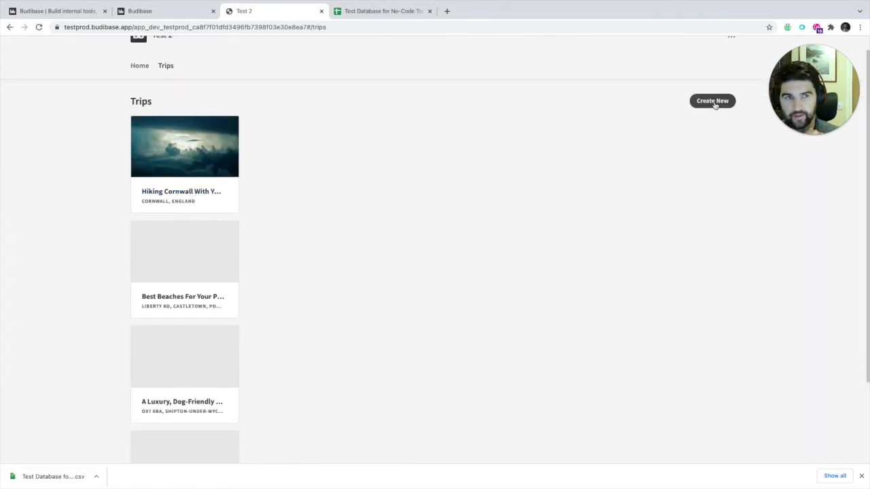
scroll(344, 179, "down", 1)
scroll(184, 190, "down", 2)
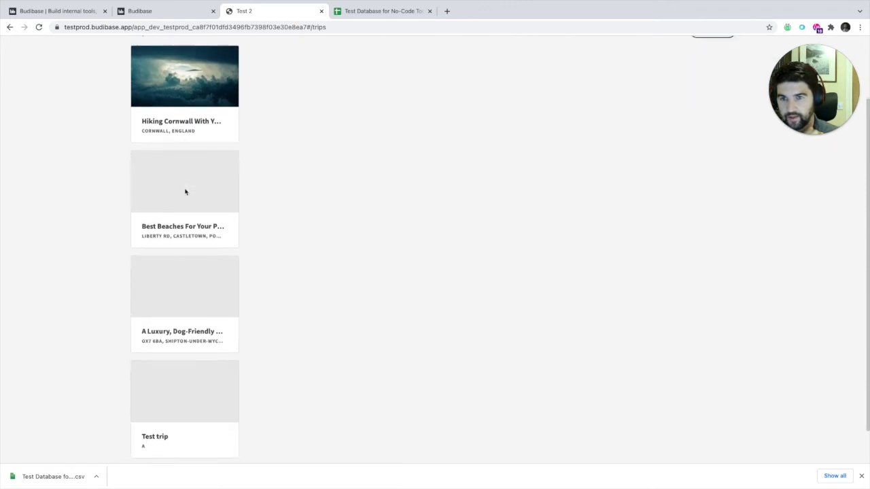
scroll(182, 197, "up", 3)
left_click(174, 210)
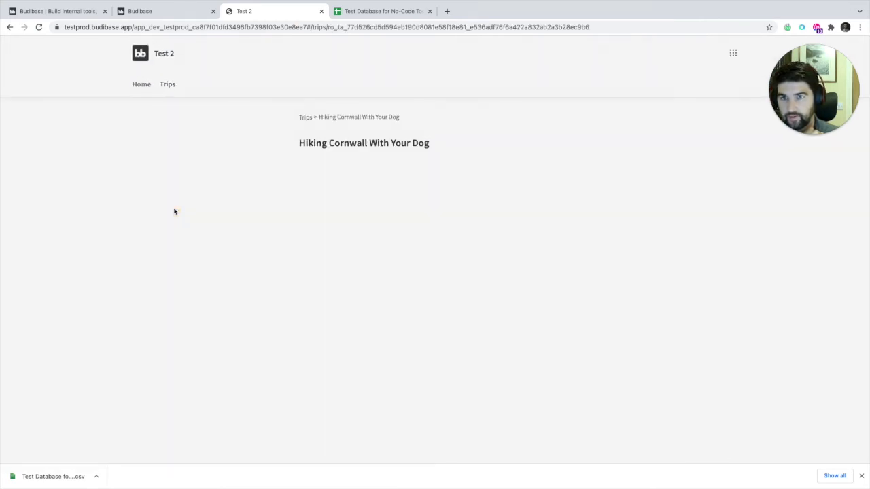
Step: Go back to the Trips list and open the Test trip card's detail page
scroll(150, 197, "left", 5)
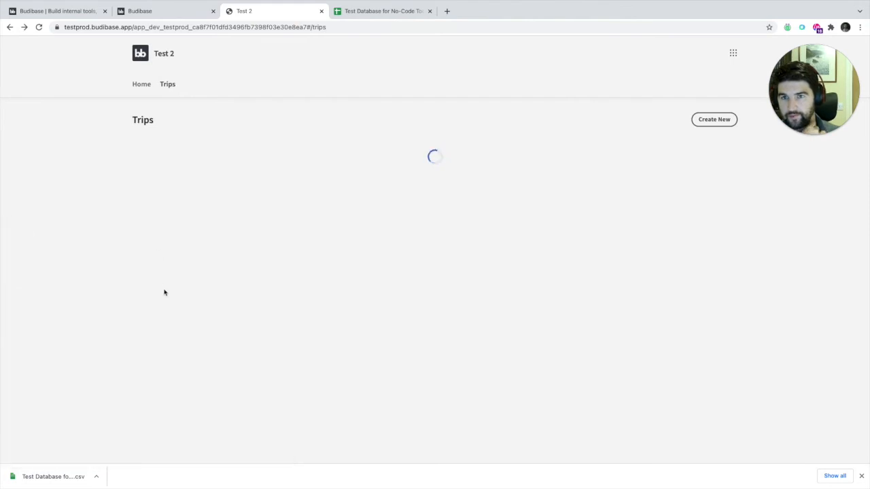
scroll(166, 292, "down", 3)
left_click(163, 407)
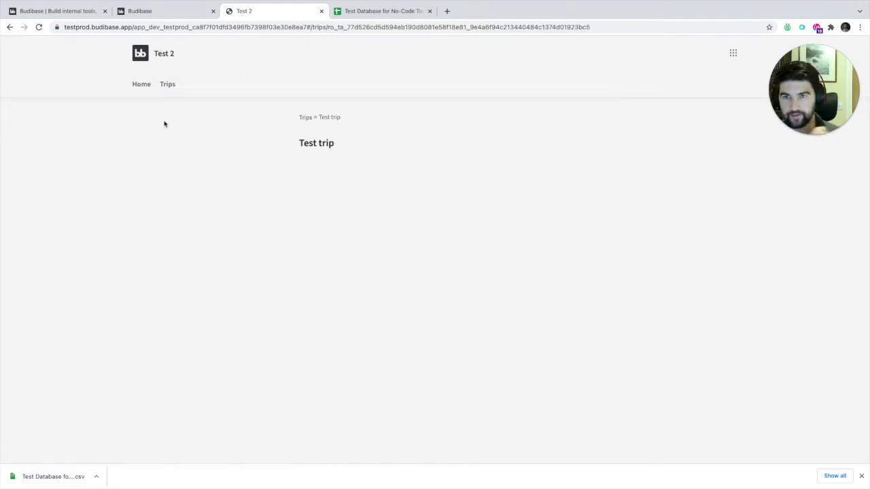
Step: Return the preview to the Trips page and open the /trips/:id detail screen in the Budibase builder
left_click(140, 83)
left_click(166, 11)
left_click(244, 13)
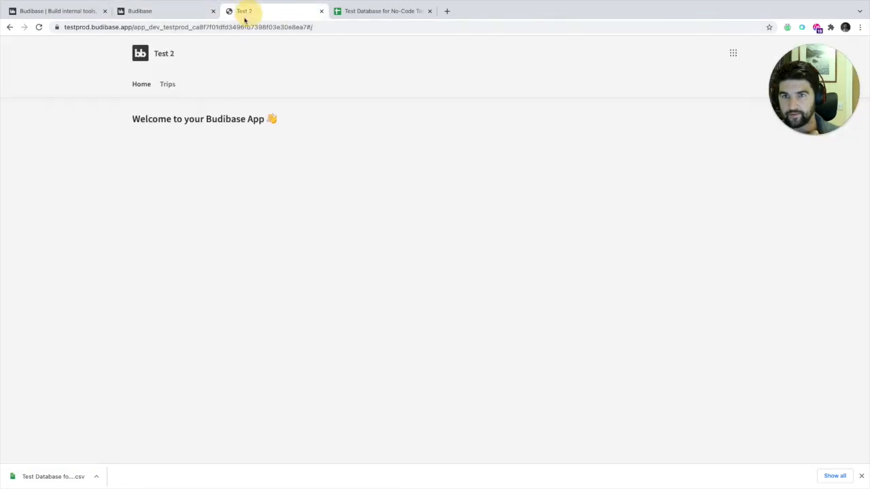
left_click(169, 84)
left_click(179, 13)
left_click(48, 295)
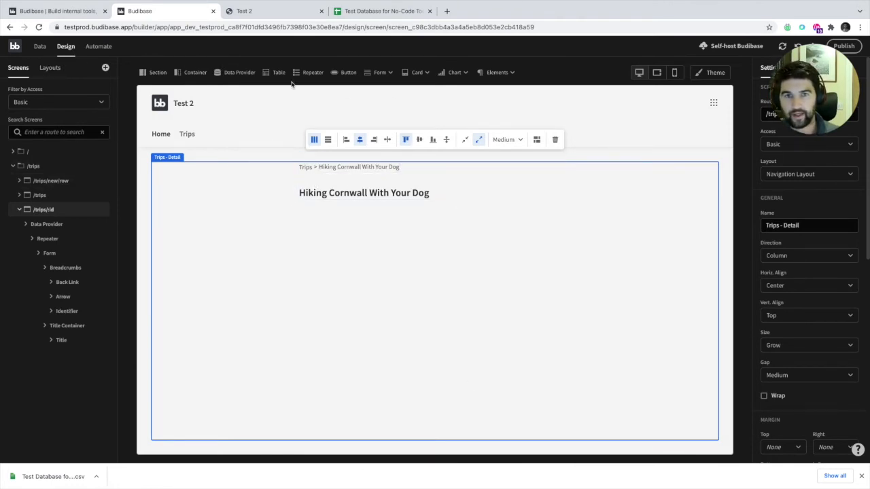
Step: Try adding a container to the trip detail screen and moving it under the title, and delete it
left_click(195, 73)
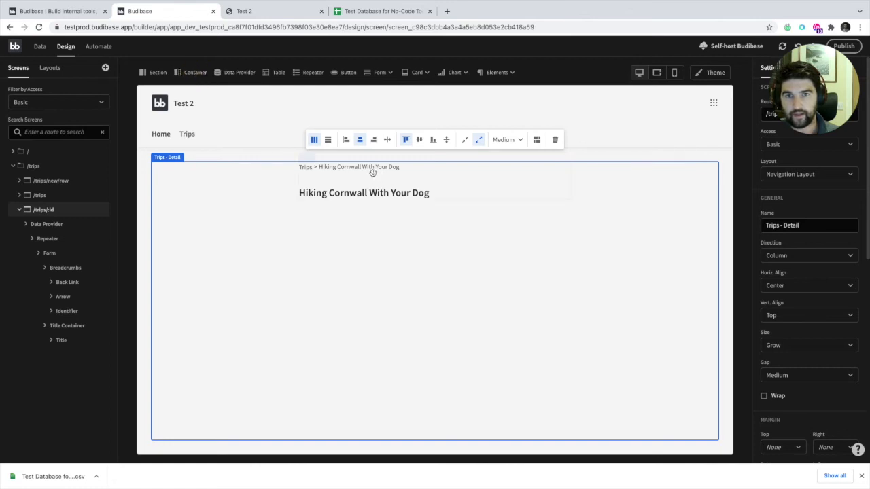
left_click_drag(434, 233, 322, 216)
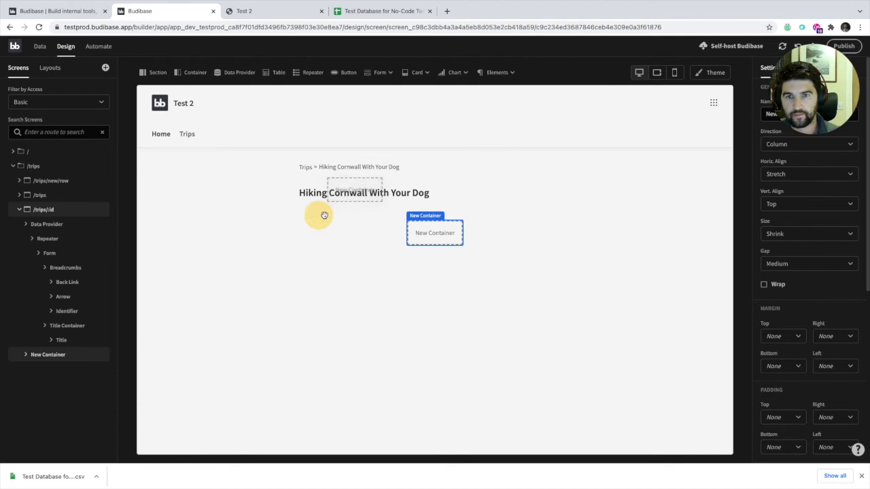
left_click_drag(409, 231, 319, 223)
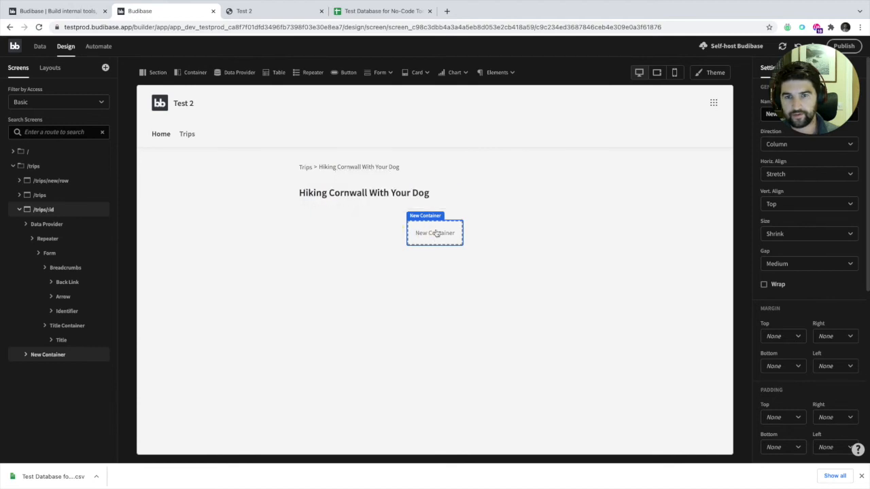
left_click(319, 226)
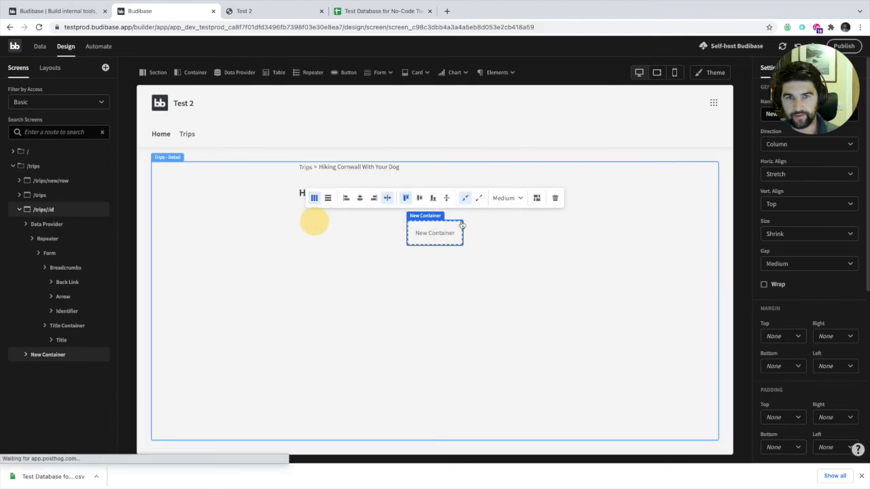
left_click(435, 229)
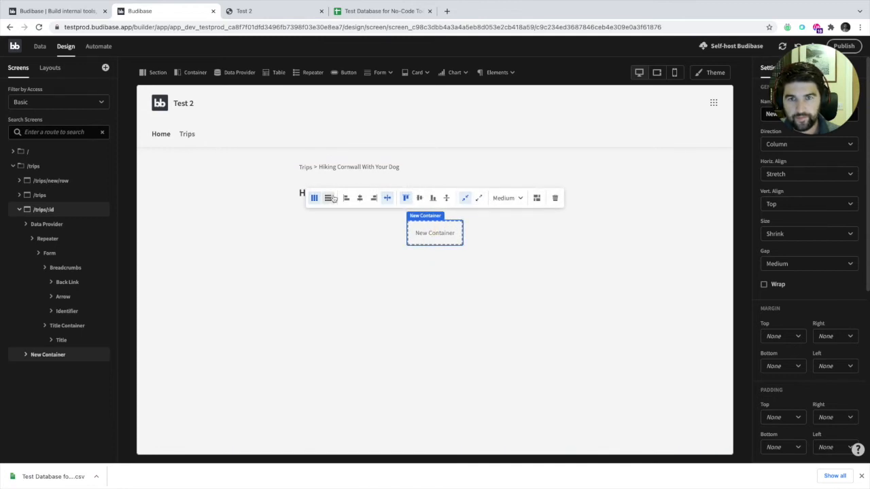
key("Delete")
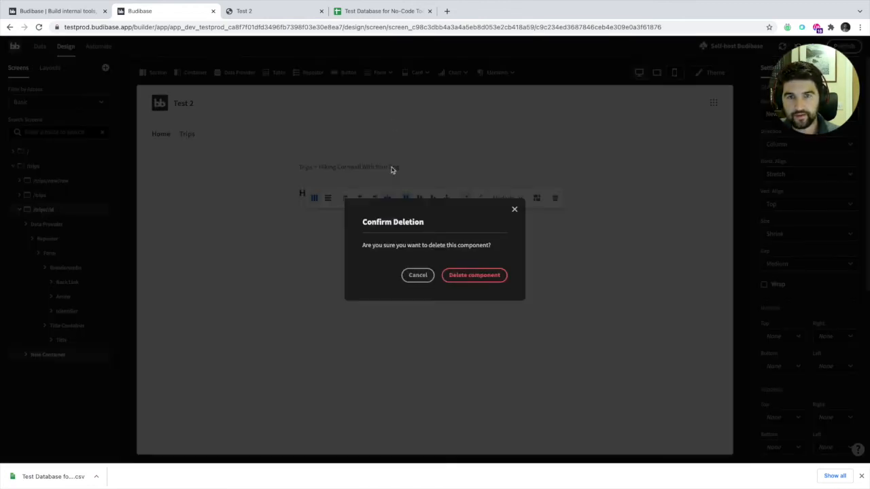
left_click(470, 278)
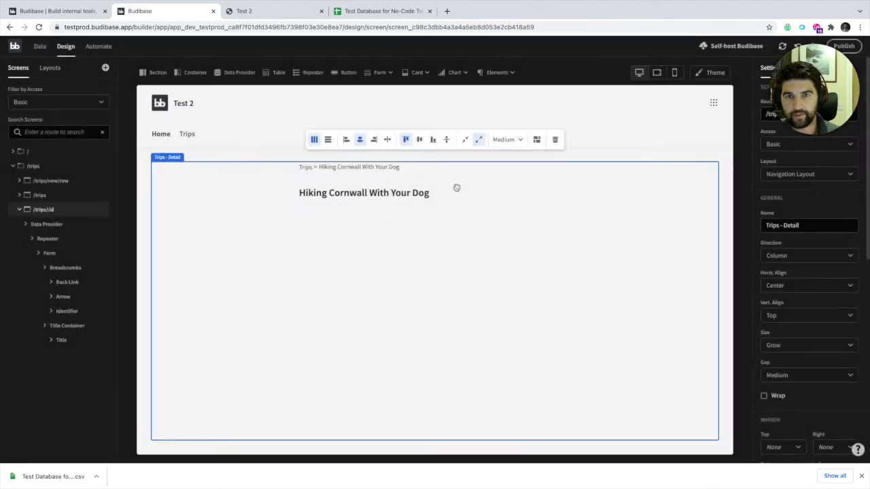
Step: Add an image component to the trip detail screen and place it directly below the title, inside the existing data provider
left_click(513, 72)
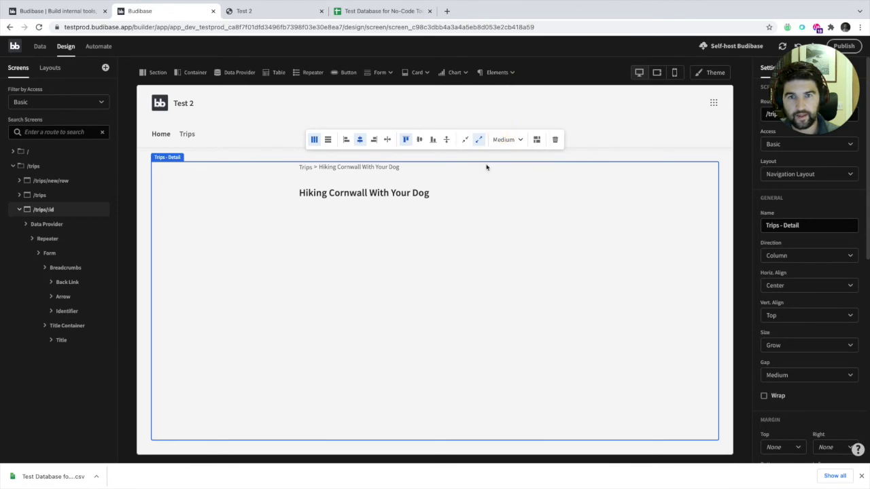
left_click_drag(441, 243, 274, 213)
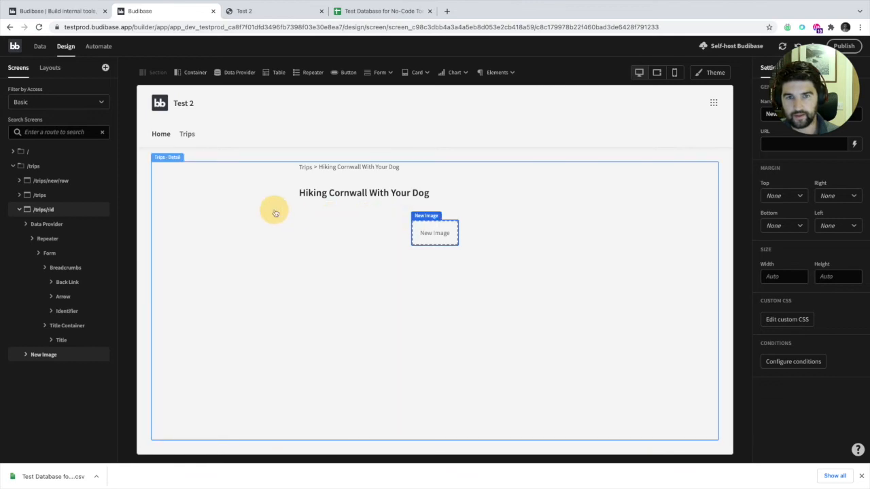
left_click(422, 226)
key("Delete")
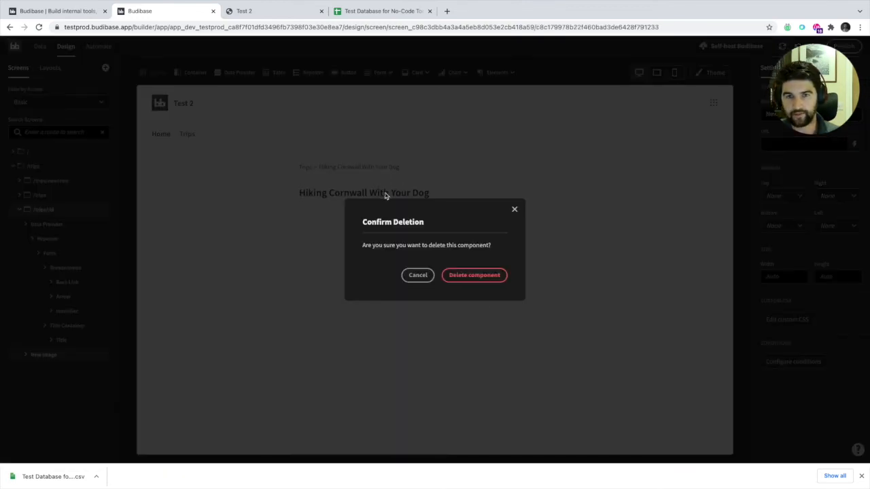
left_click(422, 275)
left_click_drag(444, 233, 423, 197)
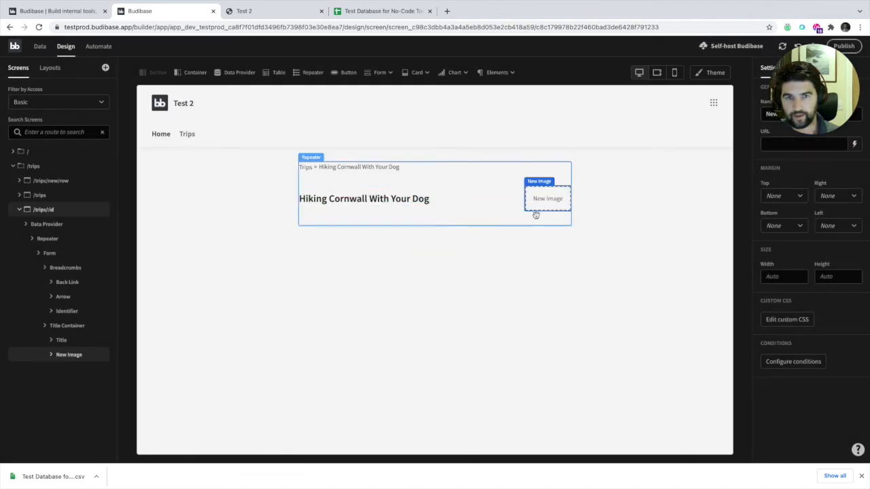
left_click_drag(513, 203, 365, 210)
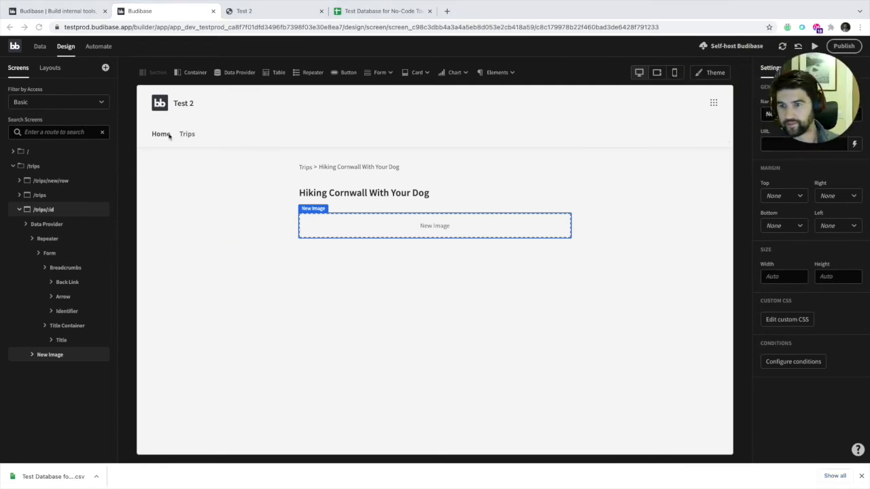
Step: Add a data provider below the trip title and nest the new image inside it
left_click_drag(234, 74, 318, 217)
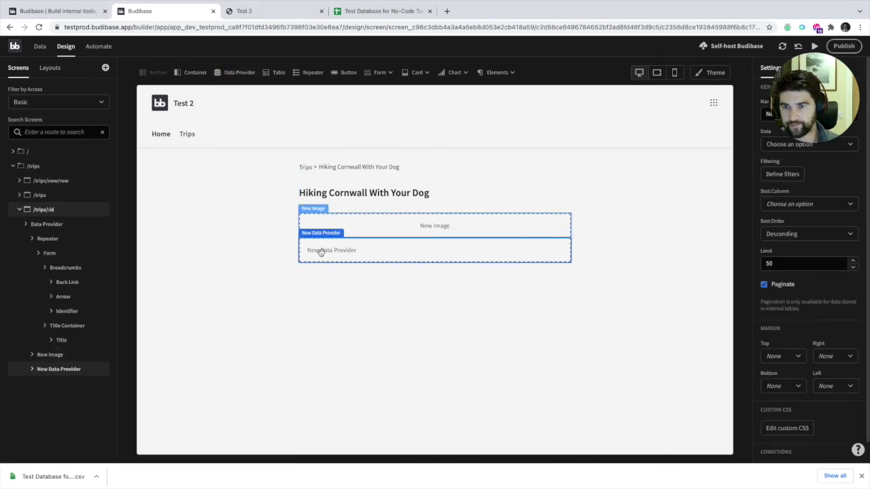
left_click_drag(57, 354, 87, 370)
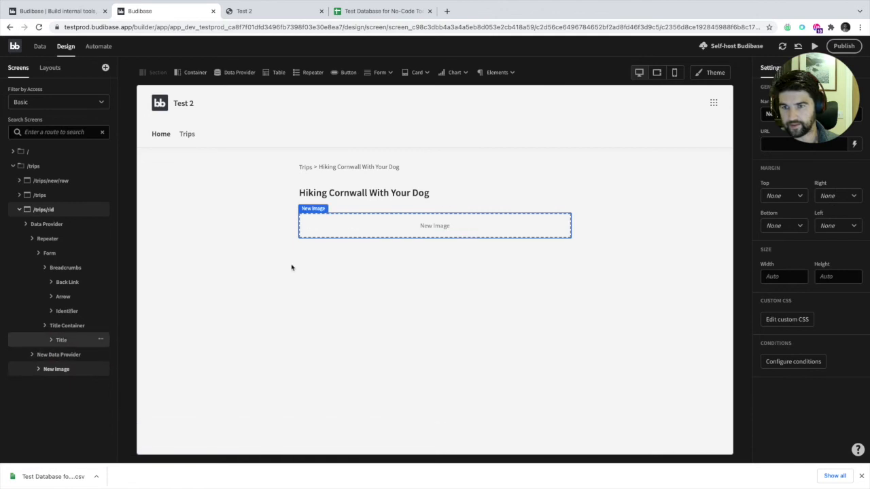
left_click(347, 181)
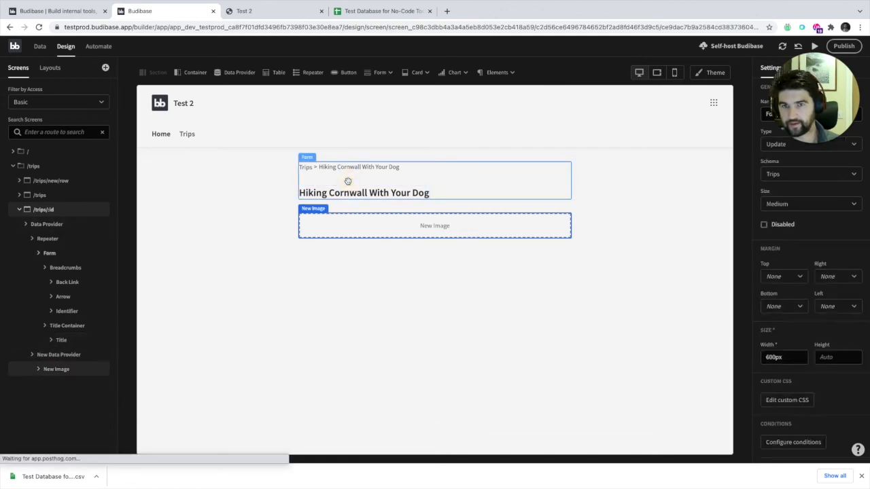
left_click(374, 223)
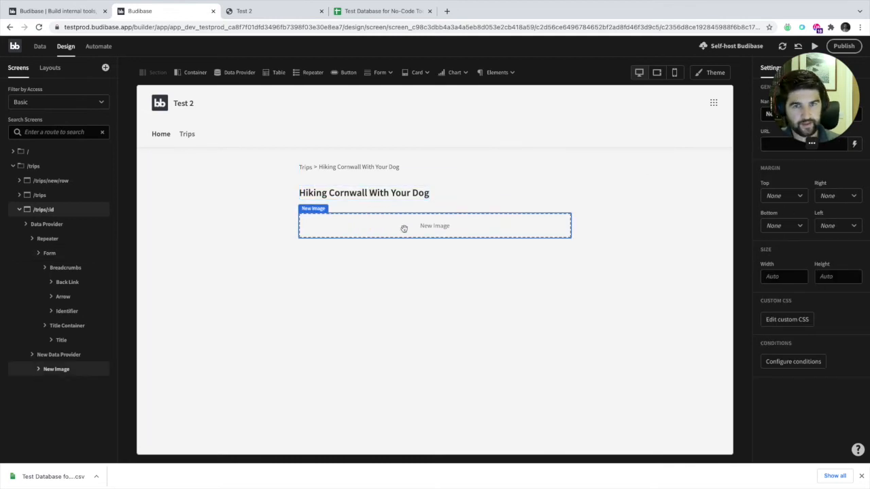
Step: Set the new data provider's data source to the Trips table
left_click(51, 354)
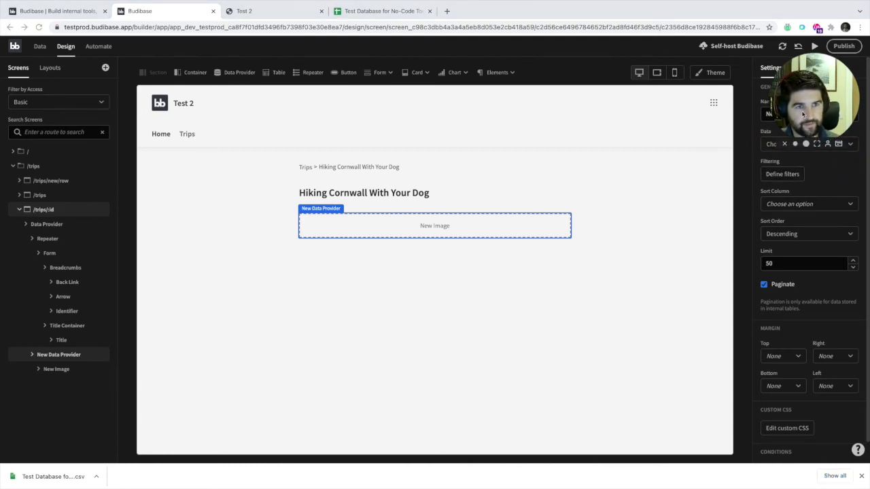
left_click(797, 144)
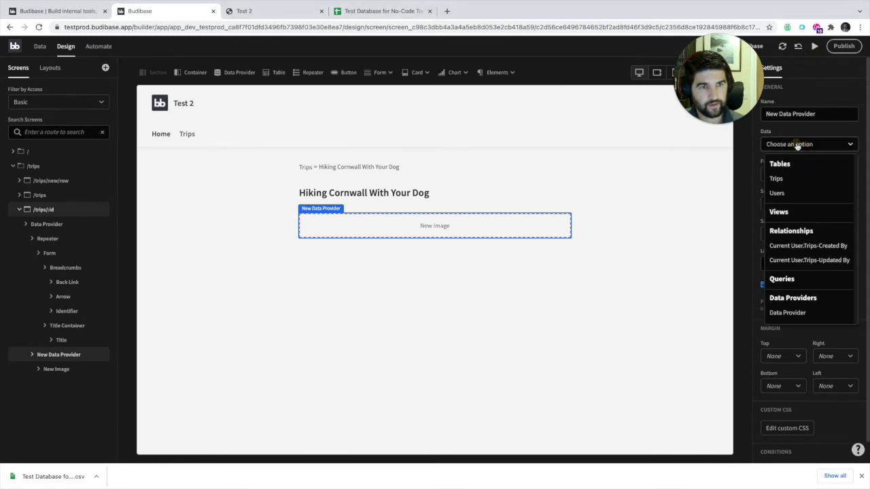
left_click(778, 179)
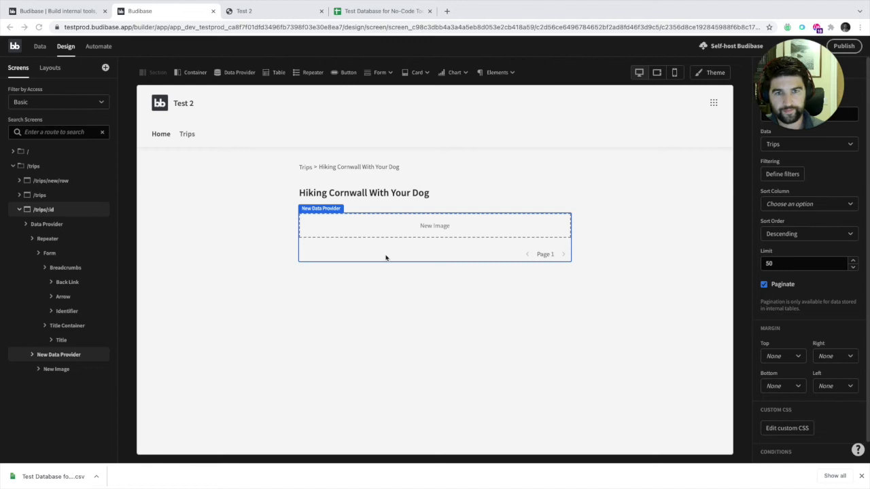
Step: Try to bind the new image's URL to trip data by searching the bindable values for "image"
left_click(389, 228)
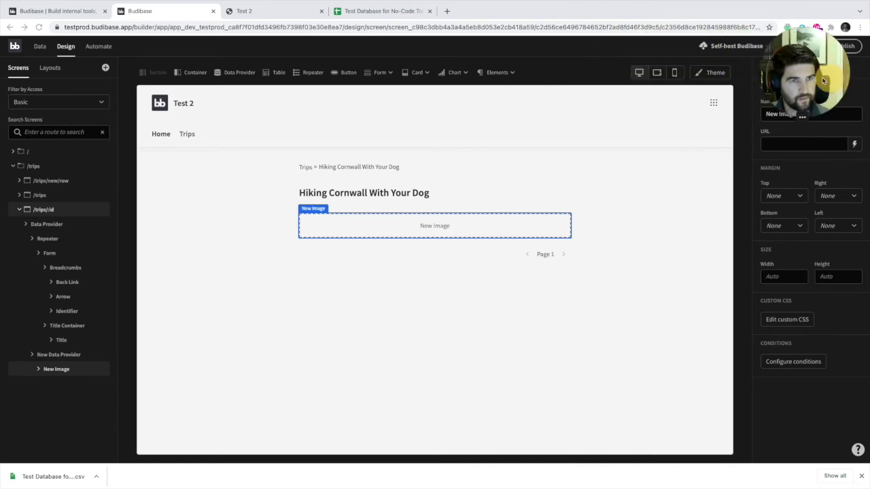
left_click(854, 145)
left_click(186, 316)
type("image")
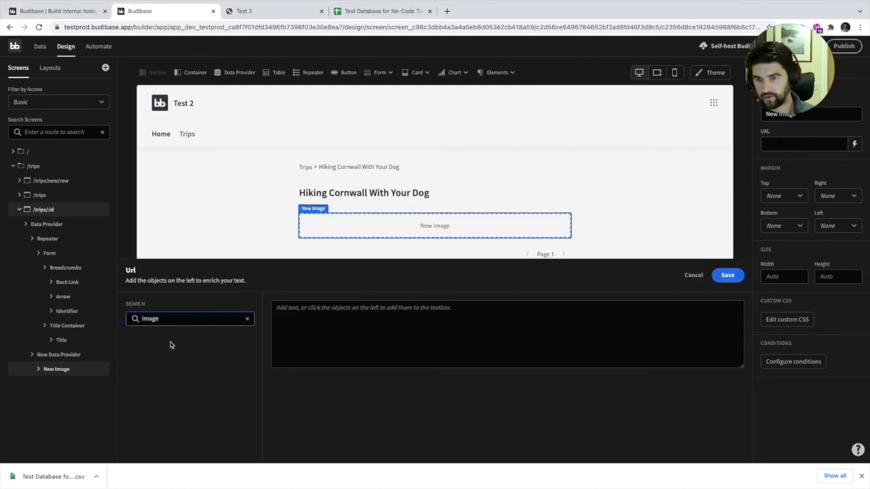
key("BackSpace")
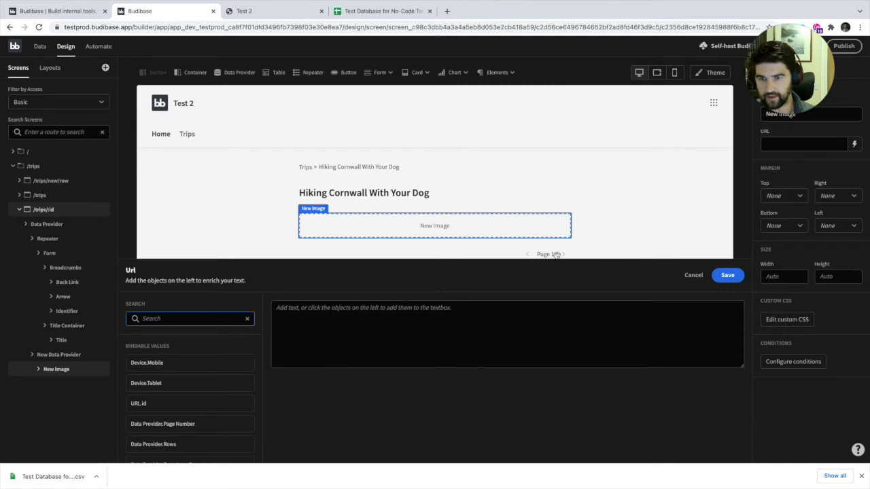
left_click(86, 349)
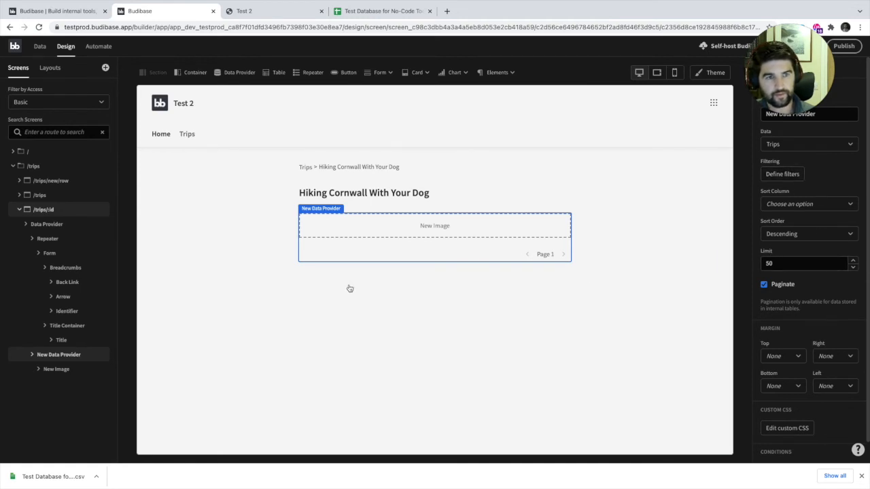
Step: Search the new image's URL bindings again, for "image" and for "trip"
left_click(58, 368)
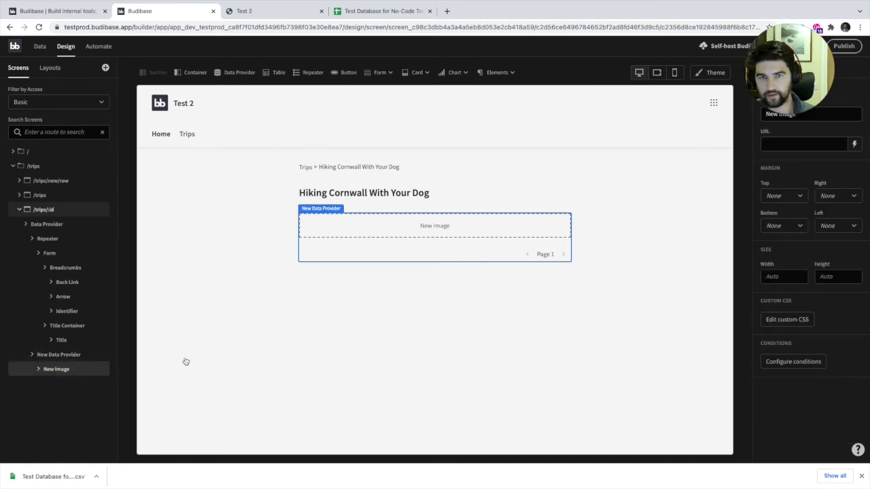
left_click(854, 144)
left_click(231, 318)
type("image")
type("trip")
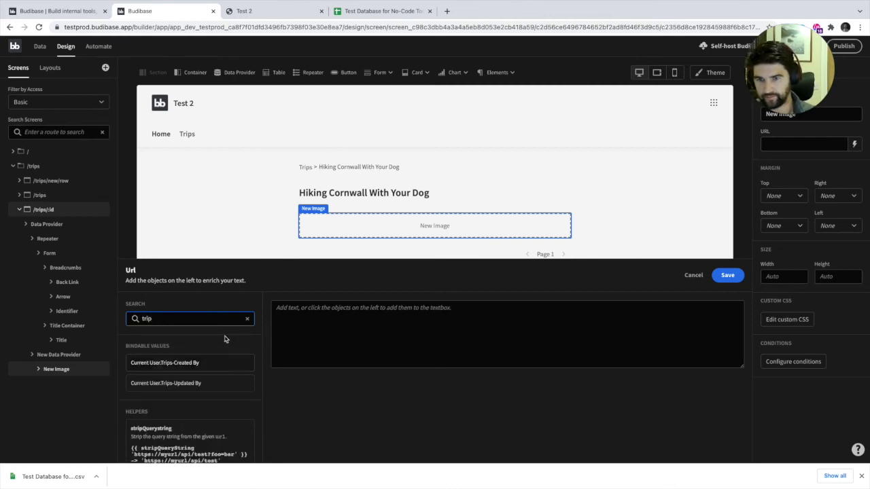
key("super+a")
key("BackSpace")
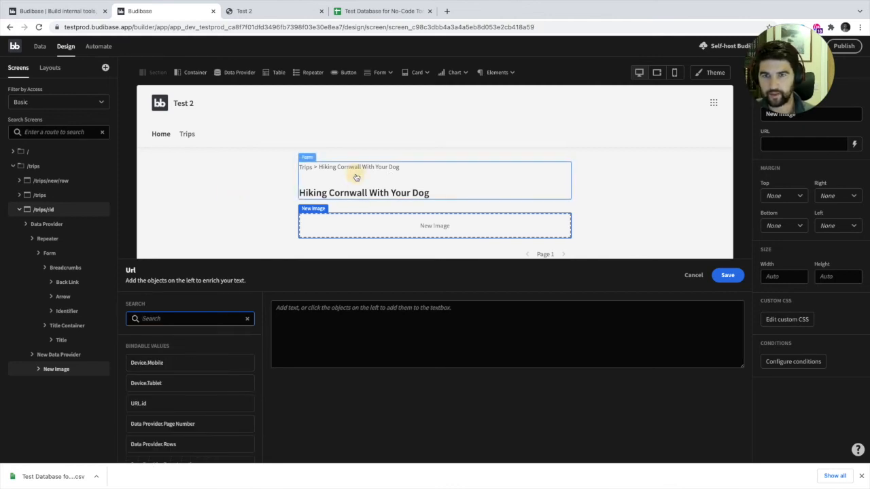
Step: Move the new image into the title's form, directly above the title container, and delete the empty new data provider
left_click(356, 178)
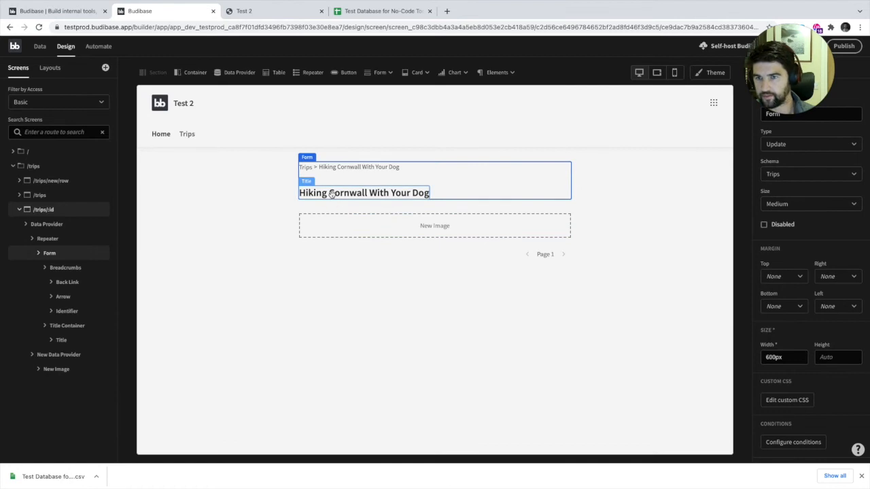
left_click(331, 194)
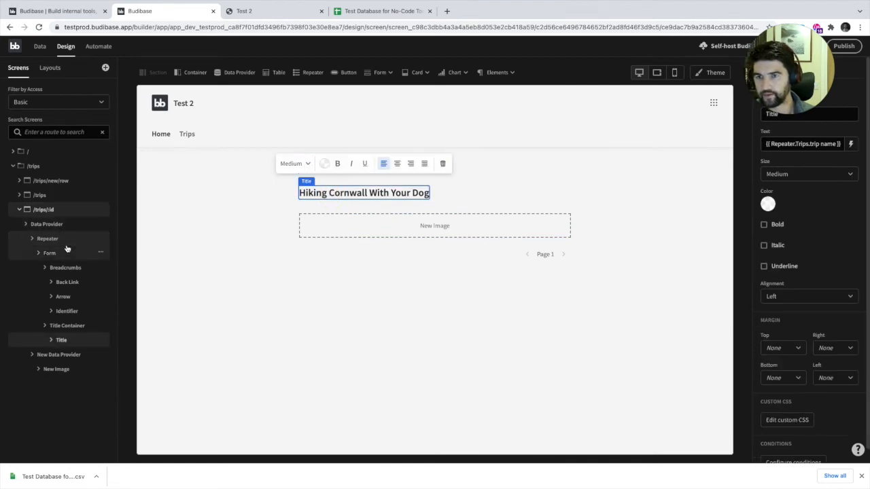
left_click(57, 370)
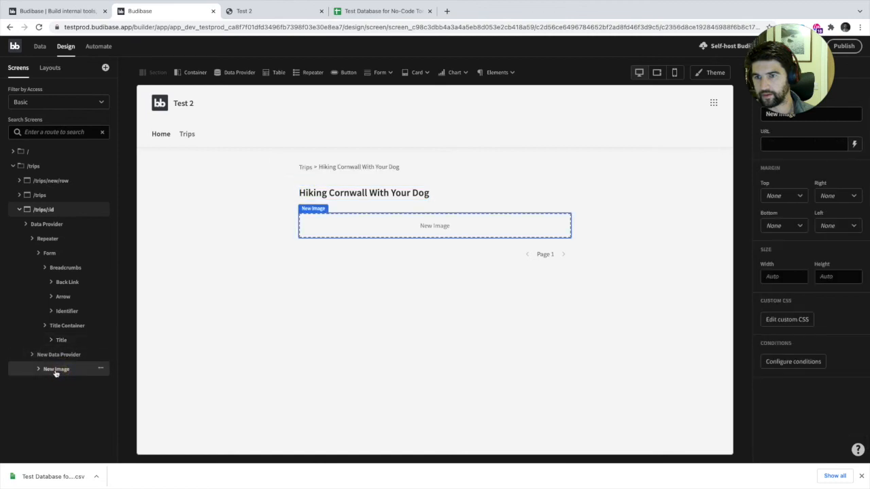
left_click_drag(50, 370, 69, 324)
left_click(100, 368)
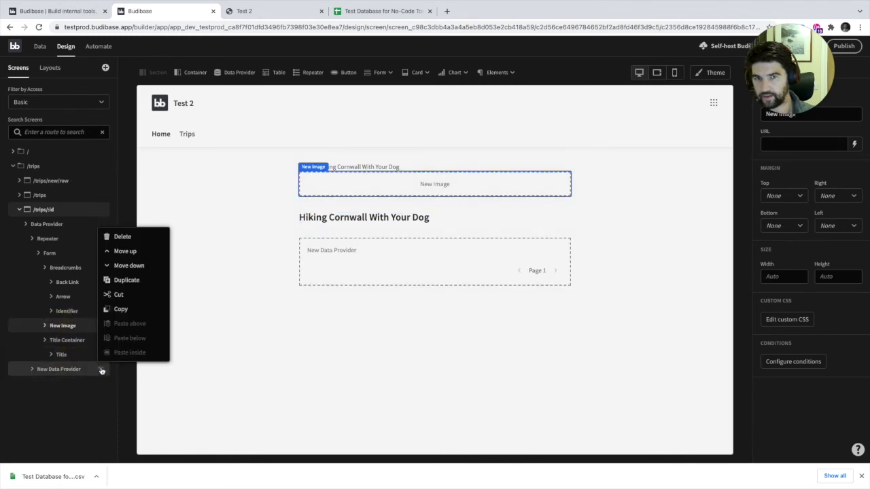
left_click(126, 237)
left_click(460, 280)
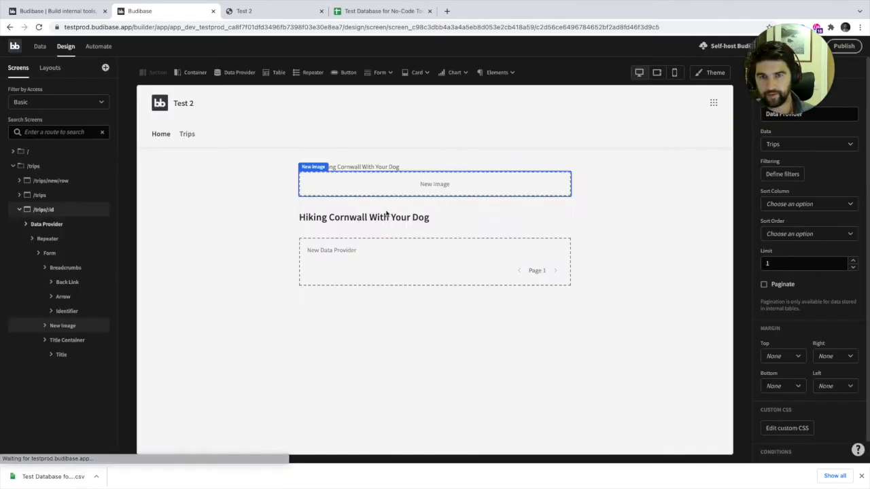
Step: Bind the new image's URL to Repeater.Trips.trip image and save the binding
left_click(367, 184)
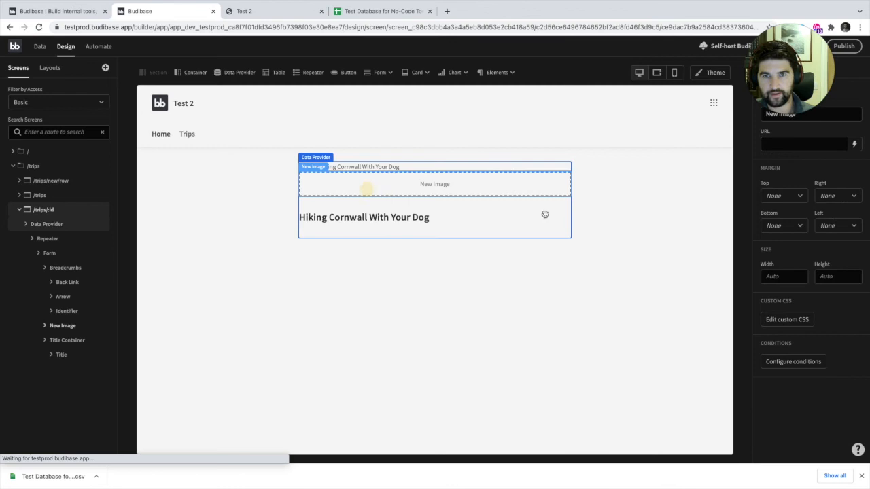
left_click(854, 143)
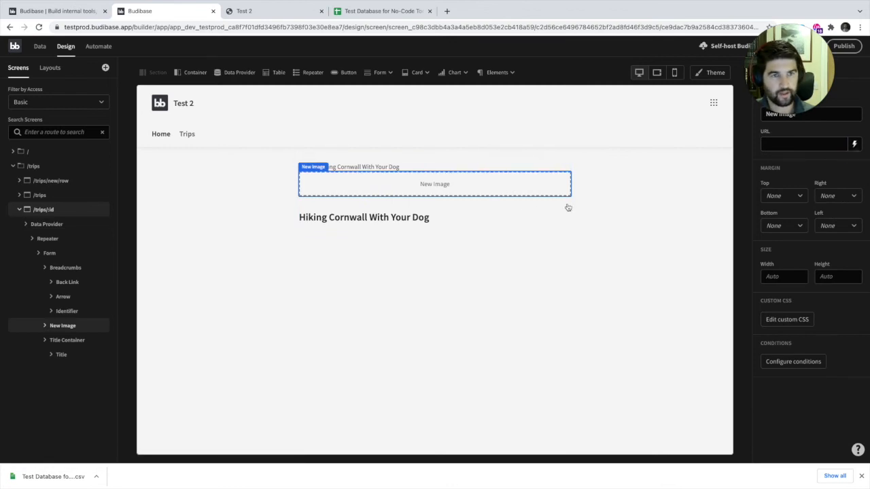
left_click(195, 317)
type("image")
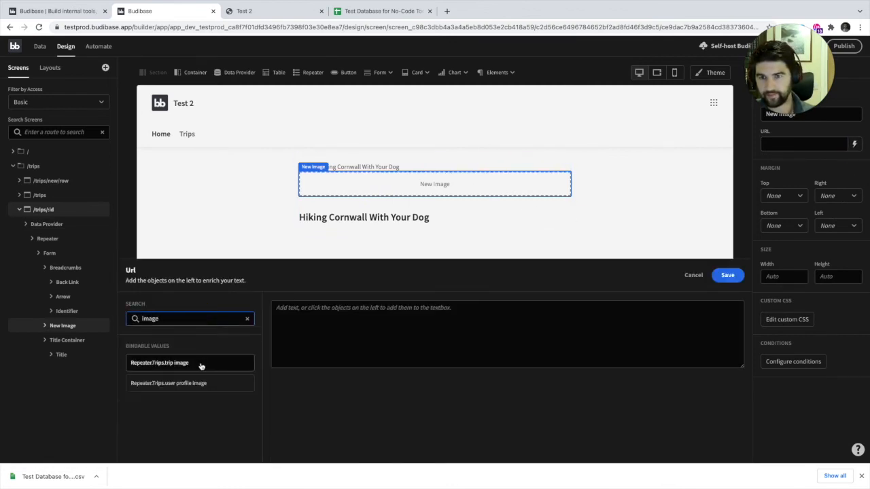
left_click(200, 363)
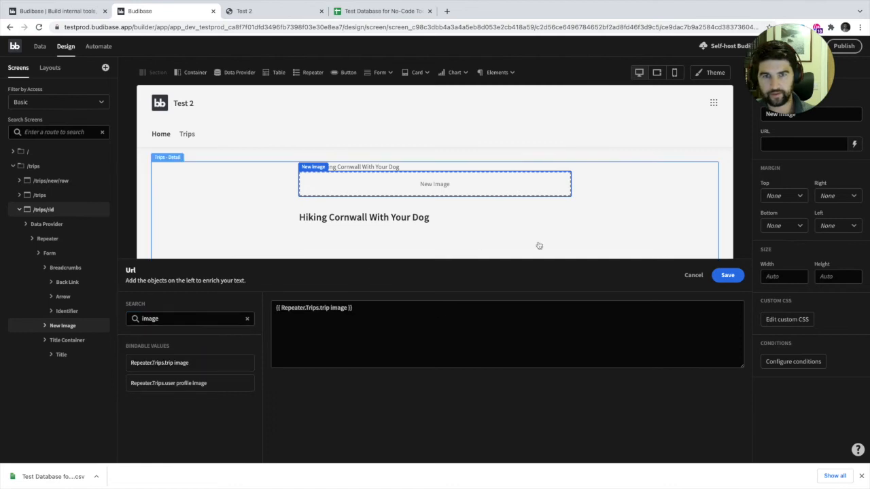
left_click(725, 276)
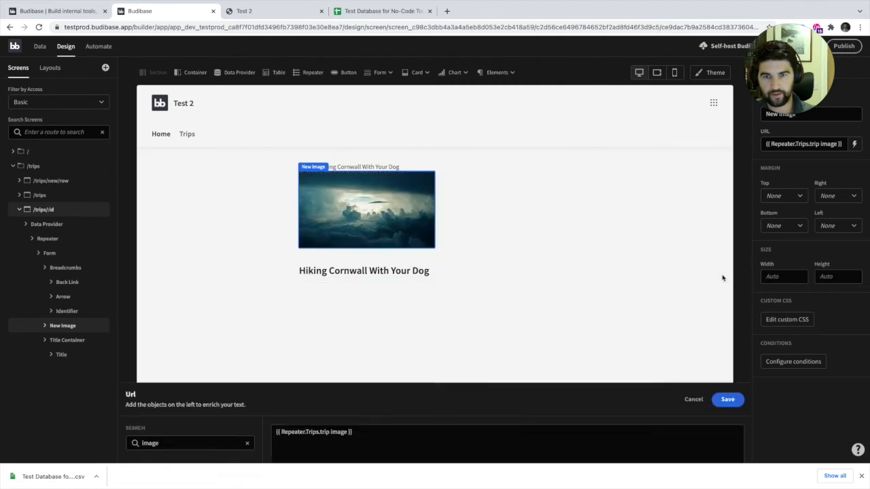
Step: Add a paragraph to the repeater and nest it inside the title container, after the title
left_click(415, 287)
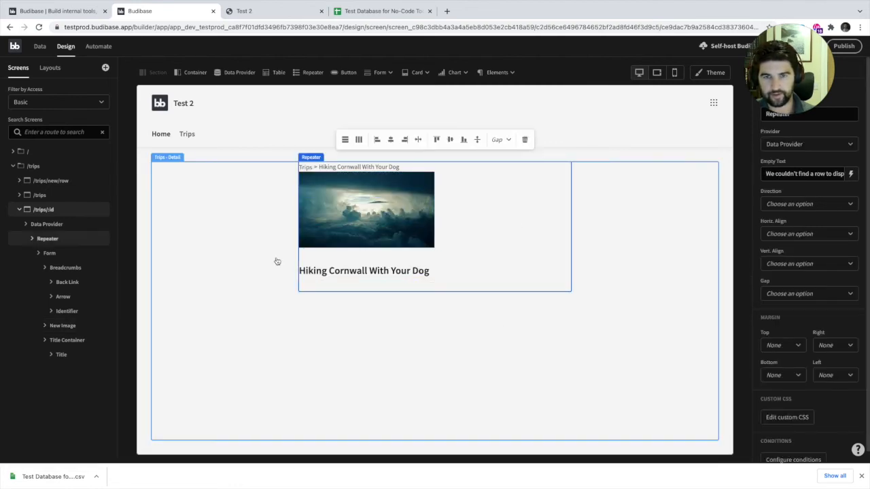
left_click(493, 75)
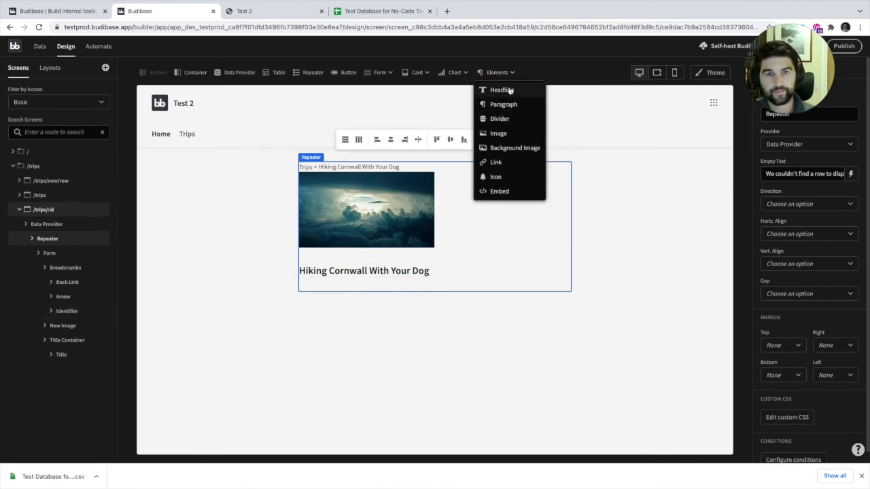
left_click(507, 104)
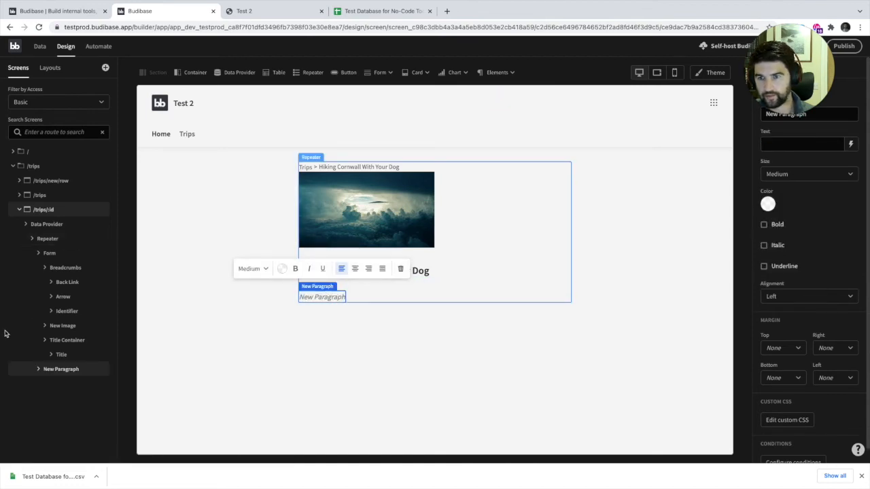
left_click_drag(43, 369, 62, 372)
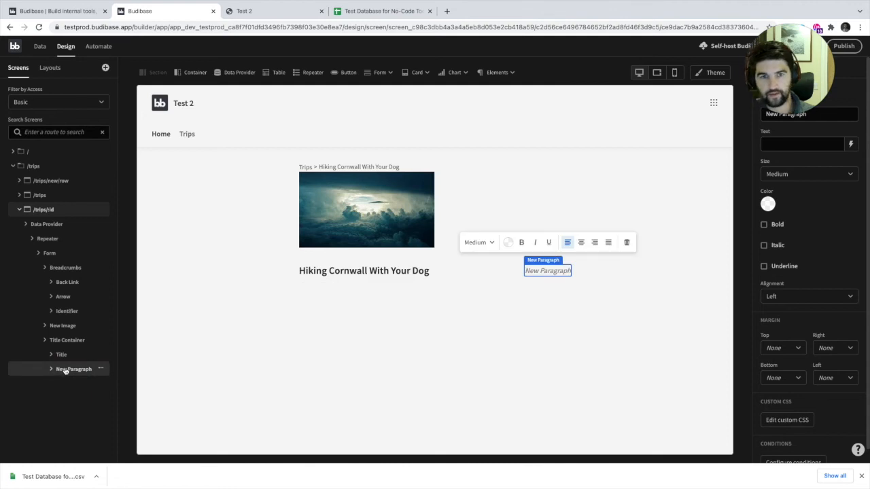
mouse_move(65, 370)
left_mouse_down()
mouse_move(46, 371)
mouse_move(68, 370)
left_mouse_up()
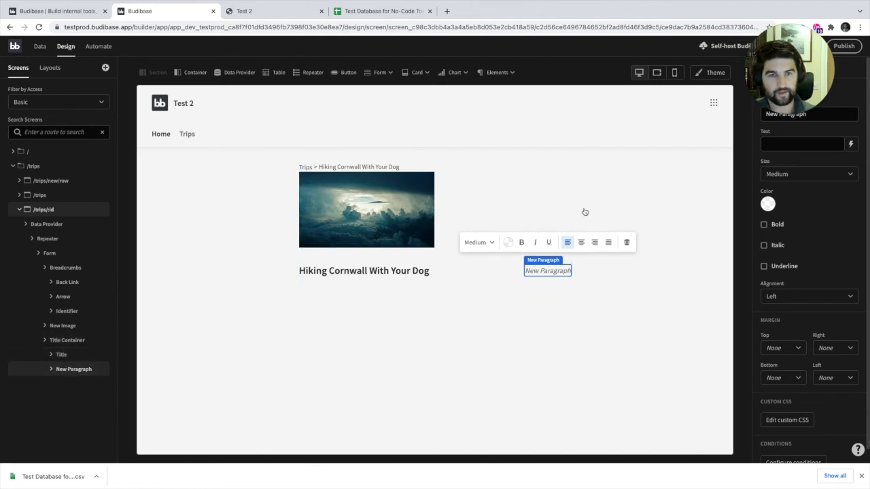
Step: Bind the new paragraph's text to Repeater.Trips.trip cost and save the binding
left_click(850, 144)
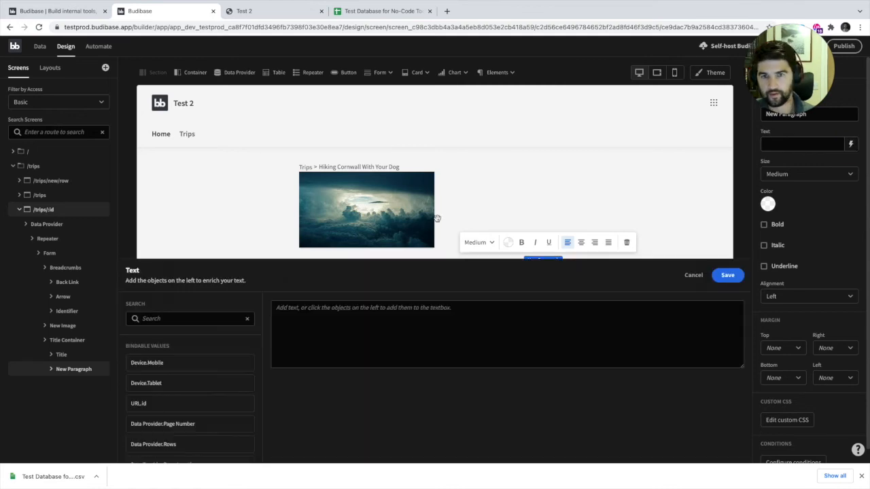
left_click(216, 317)
type("cost")
left_click(163, 363)
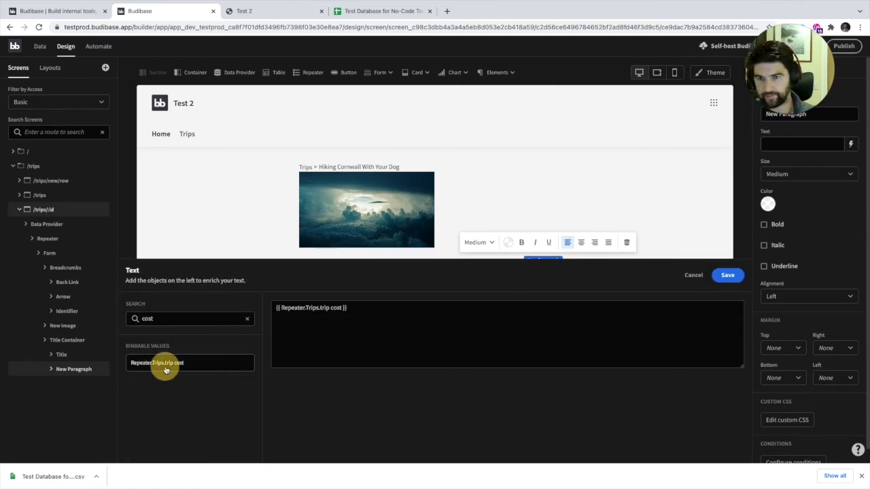
left_click(727, 275)
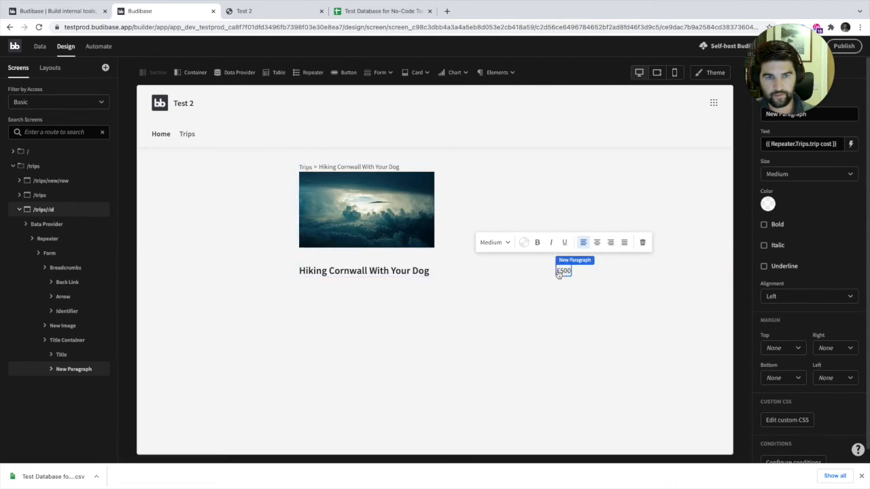
Step: Copy the trip cost paragraph and paste the copy below it in the title container
left_click(68, 369)
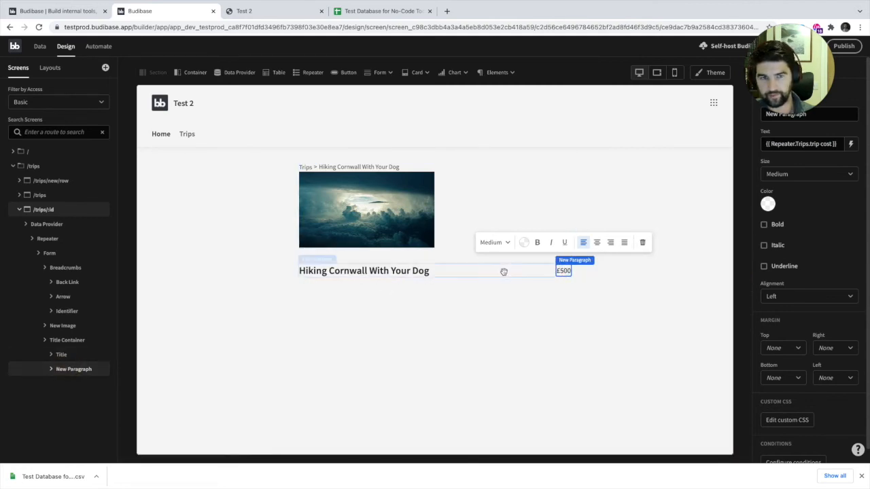
left_click(101, 370)
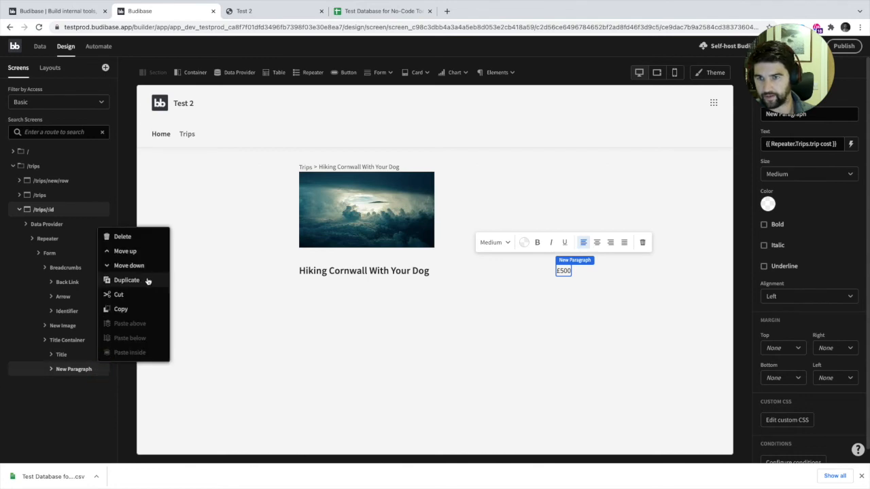
left_click(120, 308)
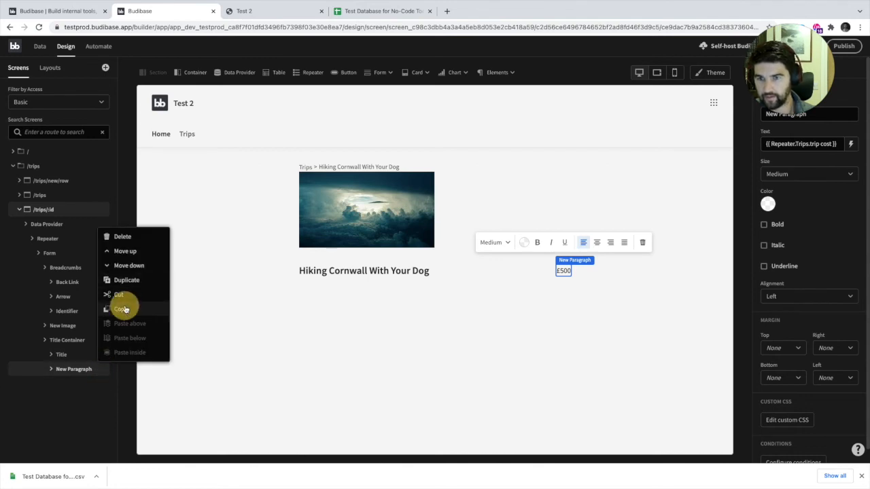
left_click(101, 369)
left_click(129, 338)
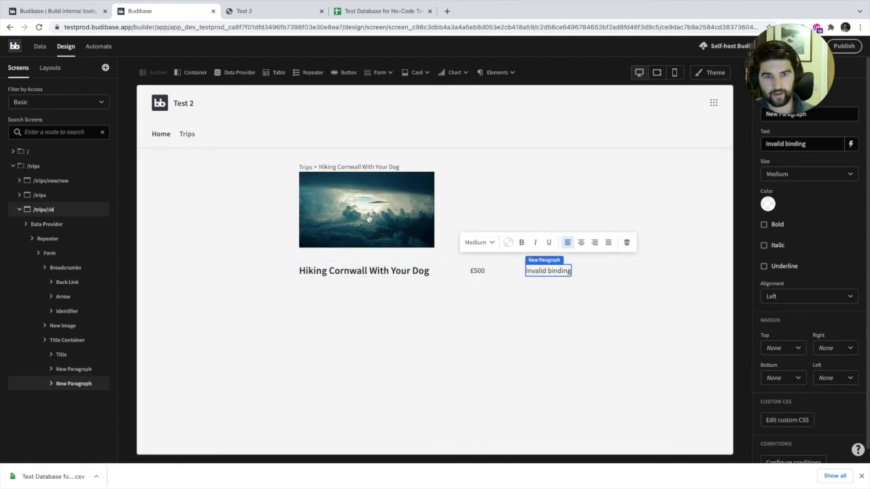
Step: Replace the copied paragraph's text with the Repeater.Trips.trip duration binding and save it
triple_click(330, 311)
key("BackSpace")
left_click(194, 317)
type("duration")
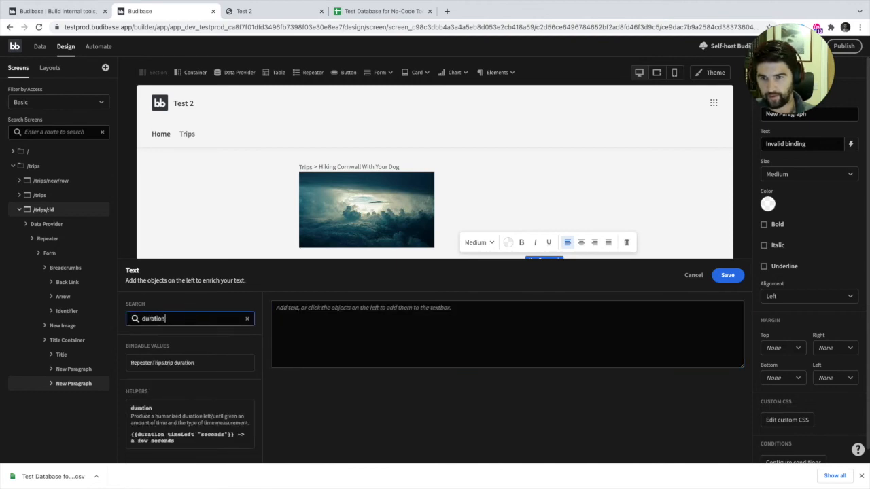
left_click(184, 362)
left_click(183, 365)
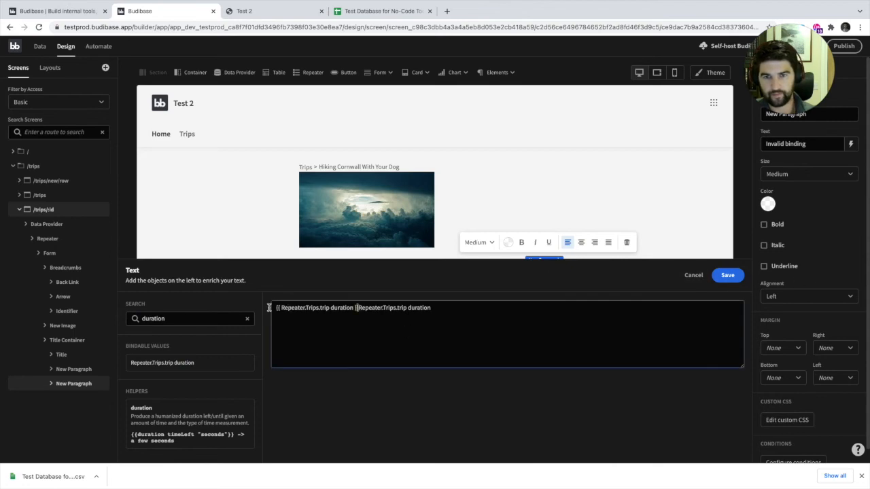
left_click(269, 307, "shift")
left_click(442, 309)
key("super+BackSpace")
left_click(155, 365)
left_click(727, 274)
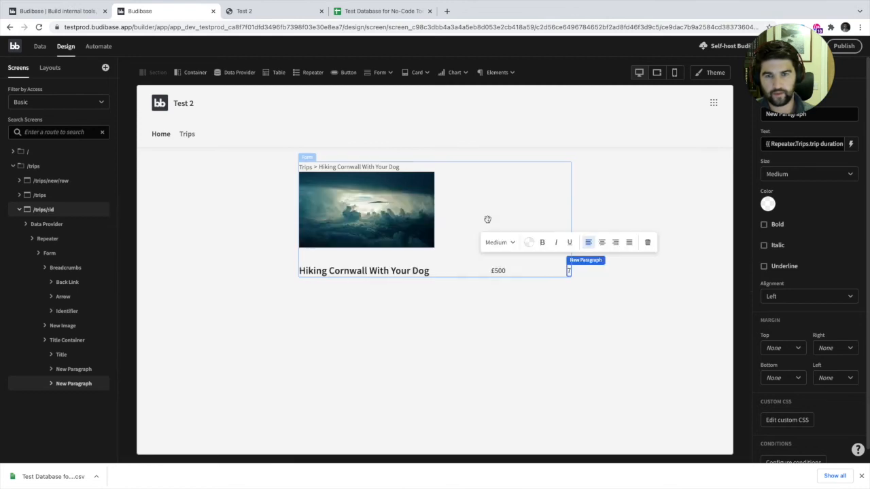
Step: Add a third paragraph and nest it inside the title container, after the trip duration paragraph
left_click(516, 271)
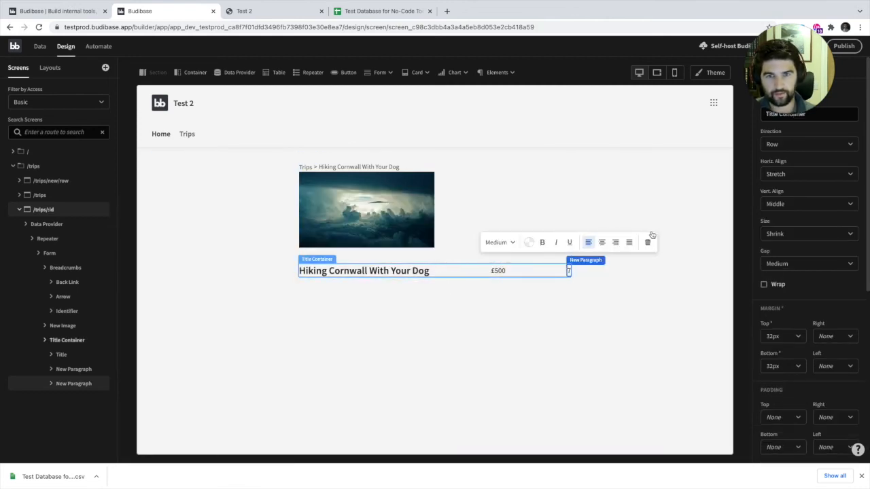
left_click(685, 203)
left_click(496, 73)
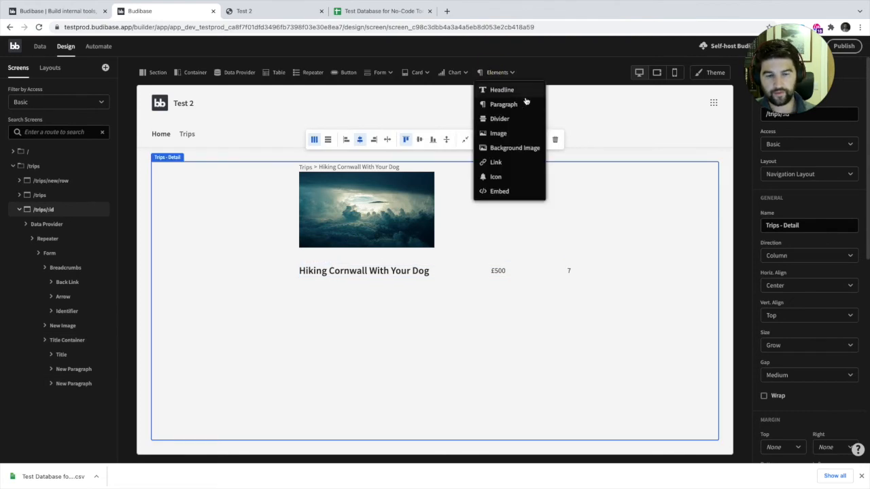
left_click(502, 105)
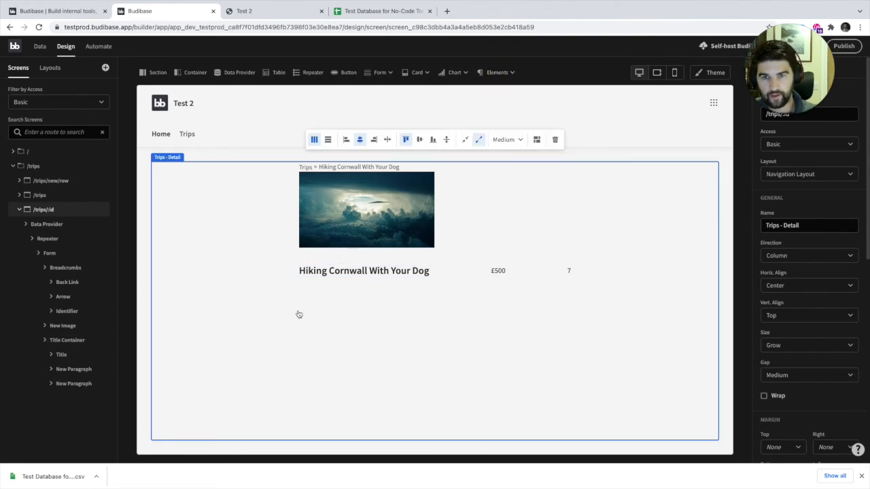
left_click_drag(52, 400, 75, 394)
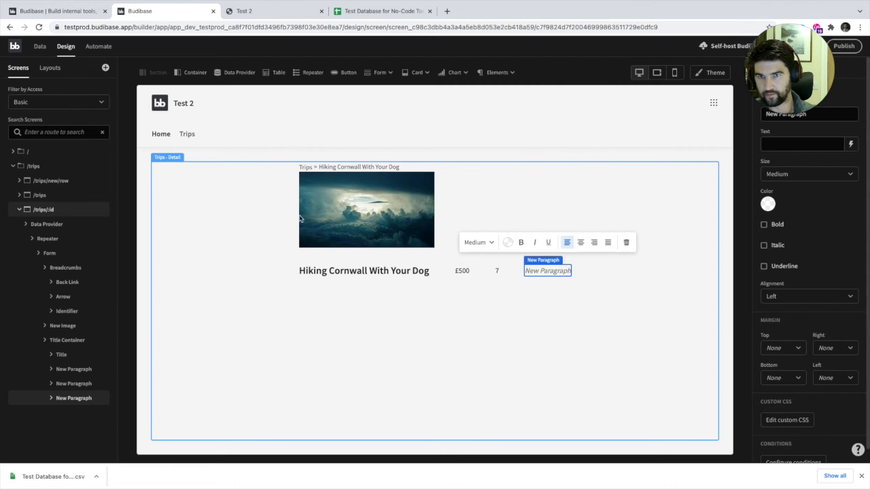
Step: Add a new container to the form and place it between the image and the title container
left_click(363, 283)
left_click(191, 79)
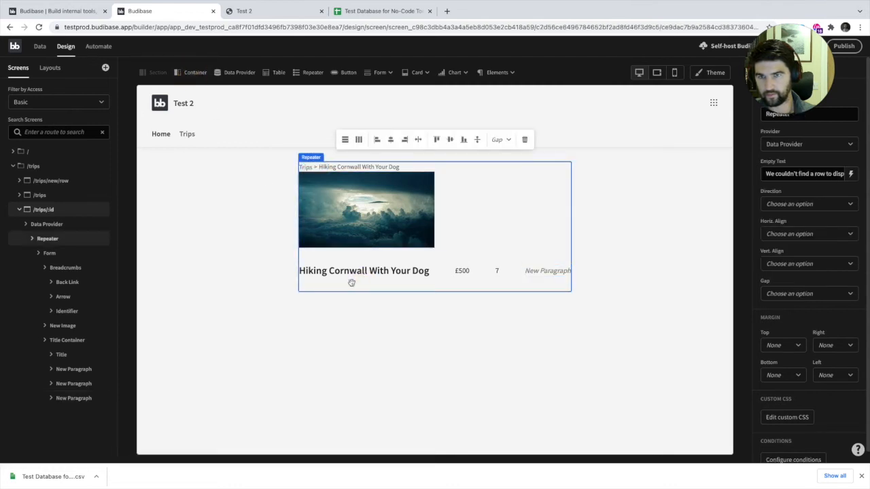
left_click(193, 72)
left_click_drag(63, 397, 50, 337)
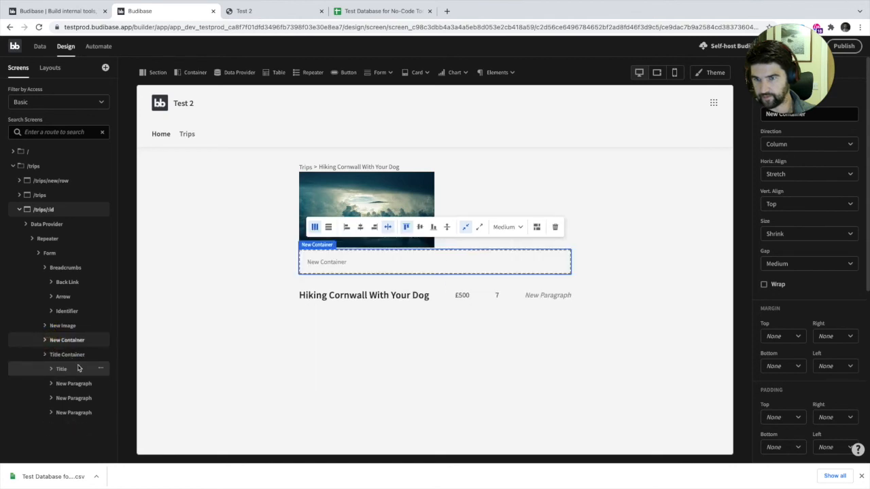
Step: Move the trip cost, trip duration and empty paragraphs out of the title container and into the new container
left_click_drag(73, 385, 73, 345)
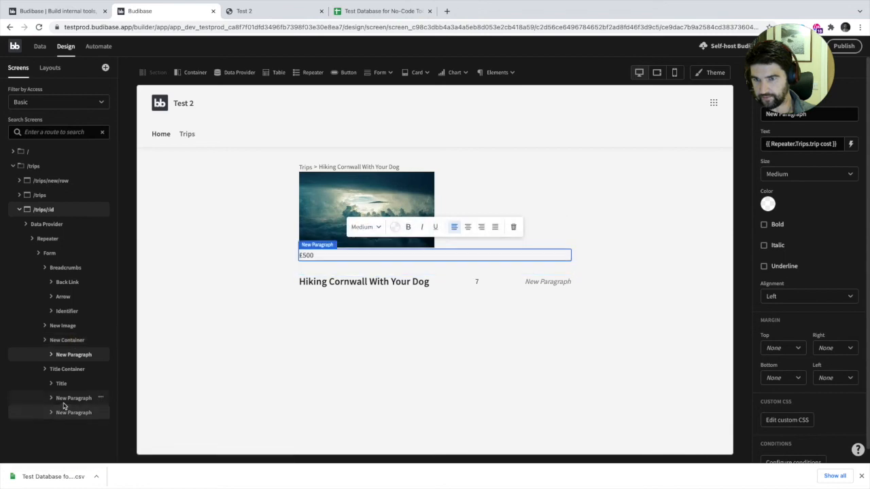
left_click_drag(68, 399, 69, 367)
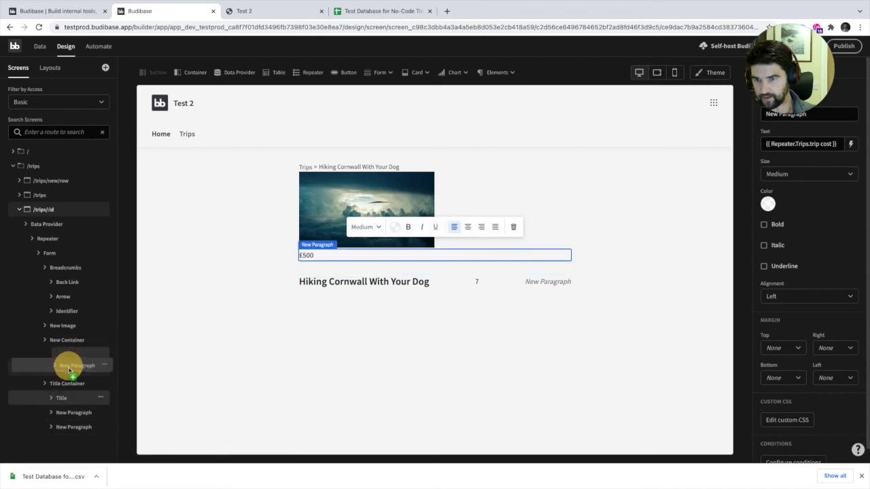
left_click(68, 415)
left_click_drag(68, 373, 69, 373)
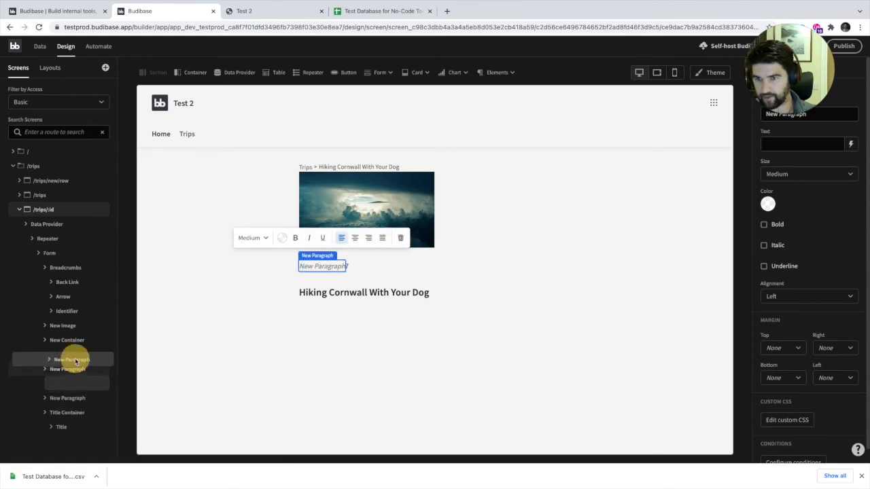
left_click_drag(70, 378, 72, 353)
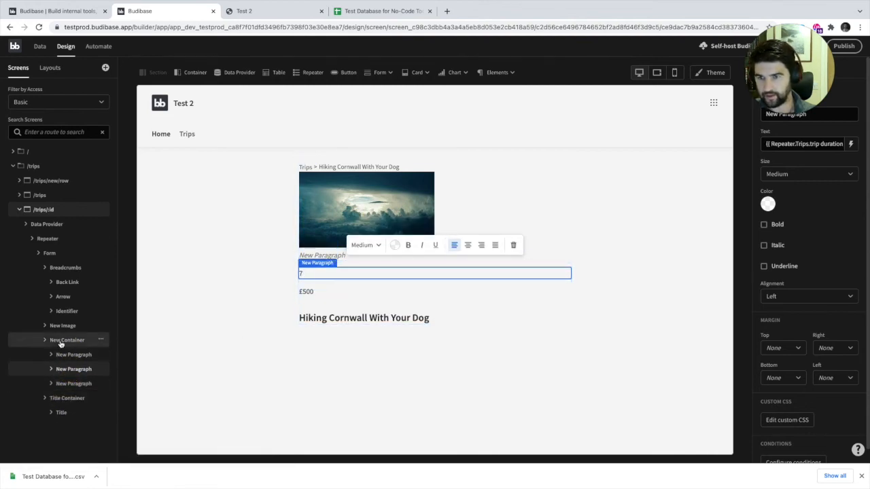
Step: Place the title container above the new container and order the paragraphs as duration, cost, then the empty one
left_click_drag(67, 400, 68, 333)
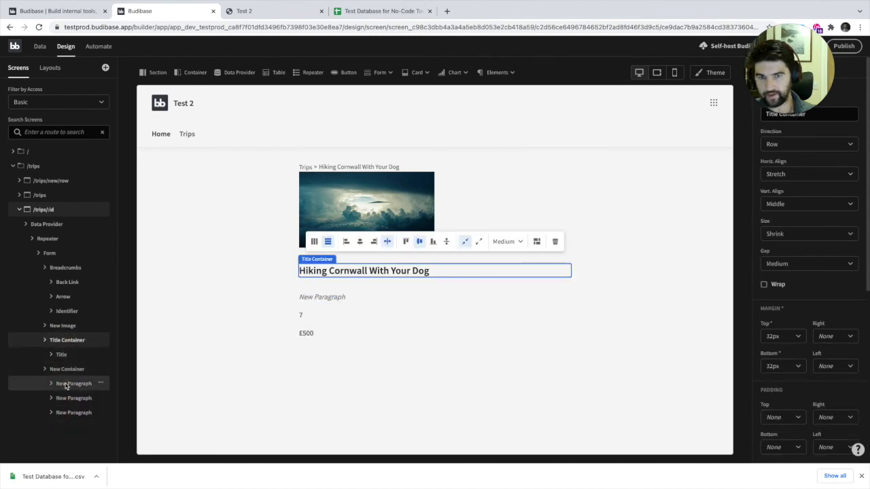
mouse_move(78, 385)
left_mouse_down()
mouse_move(71, 385)
mouse_move(72, 413)
mouse_move(68, 400)
mouse_move(76, 430)
mouse_move(72, 388)
mouse_move(82, 395)
left_mouse_up()
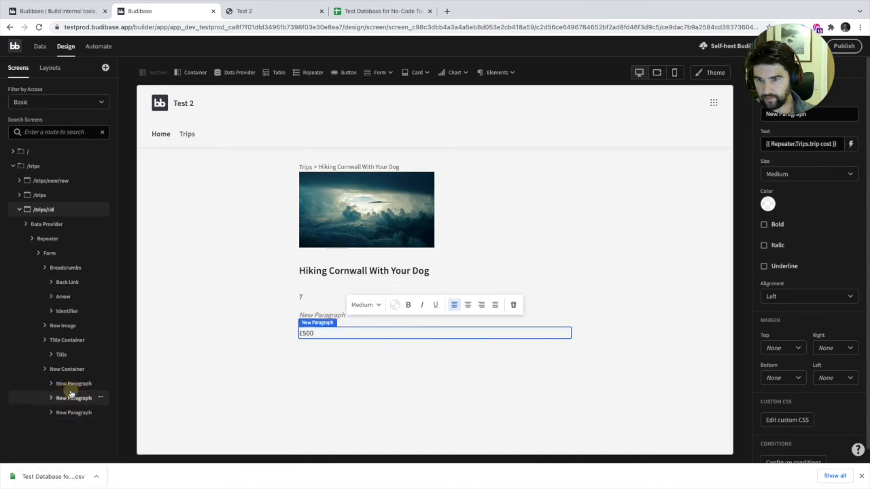
Step: Append the word "days" after the trip duration binding in the duration paragraph's text and save it
left_click(318, 293)
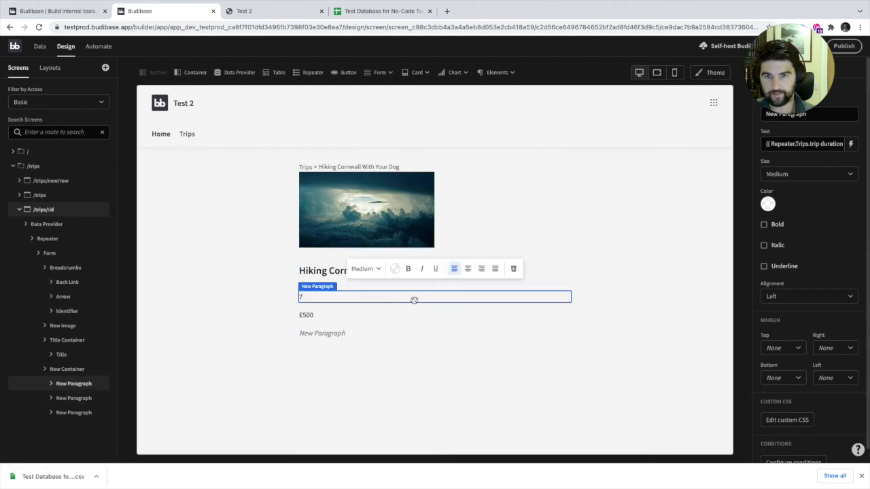
left_click(850, 144)
left_click(364, 307)
type("days")
left_click(727, 275)
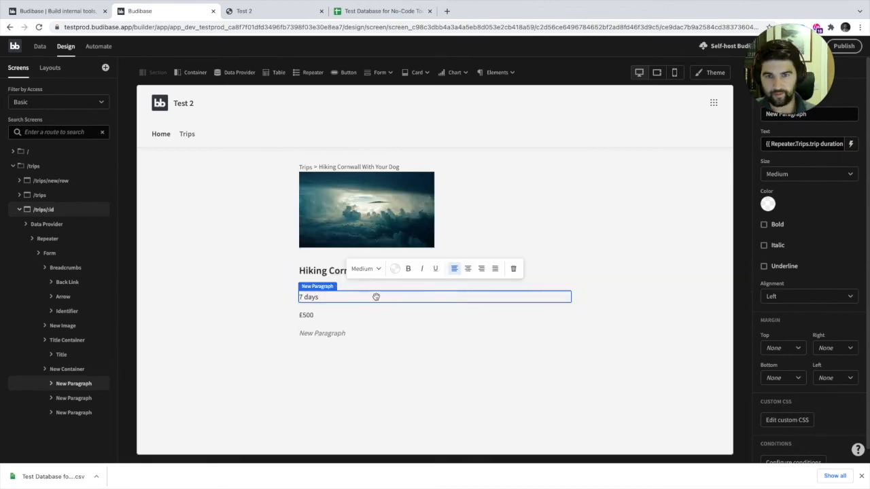
Step: Bind the empty paragraph's text to Repeater.Trips.trip description and save the binding
left_click(336, 333)
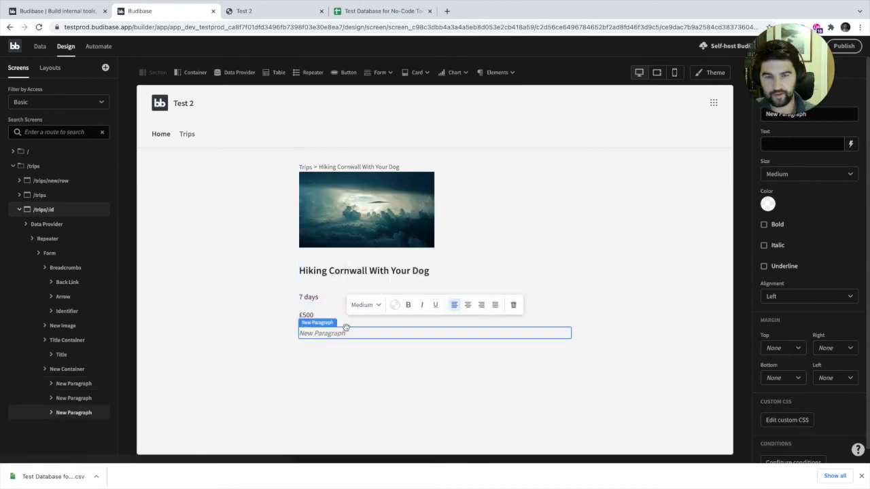
left_click(848, 147)
left_click(194, 318)
type("descr")
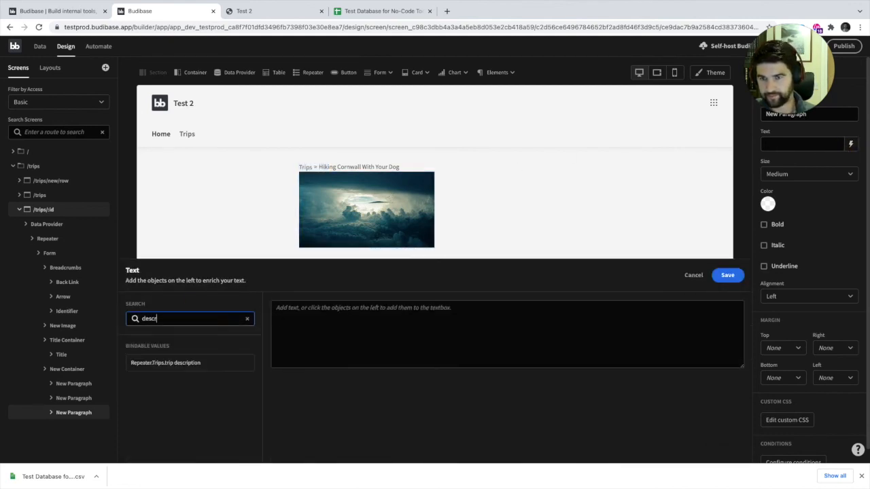
left_click(175, 363)
left_click(729, 275)
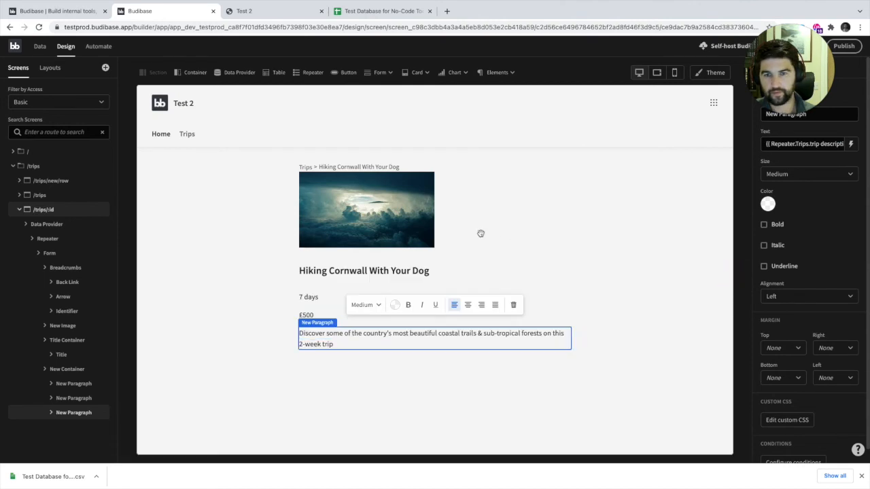
Step: Add a button below the description paragraph inside the new container and set its text to VIEW WEBSITE
left_click(636, 323)
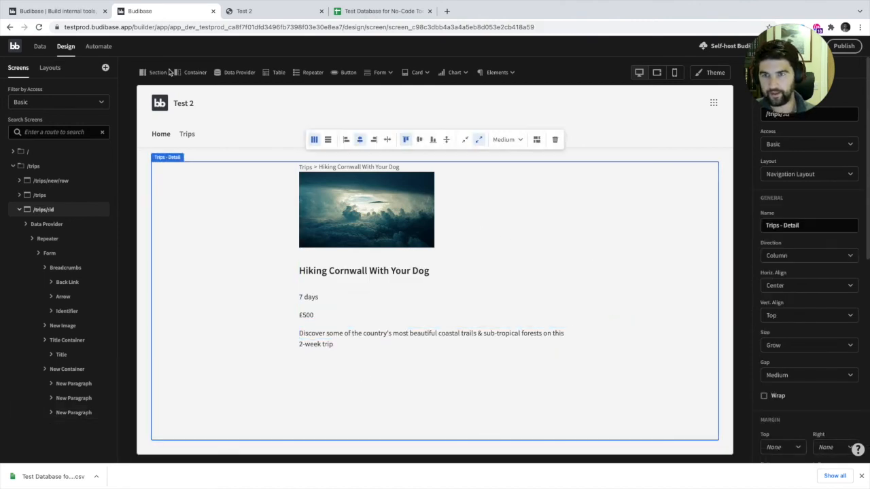
left_click(343, 72)
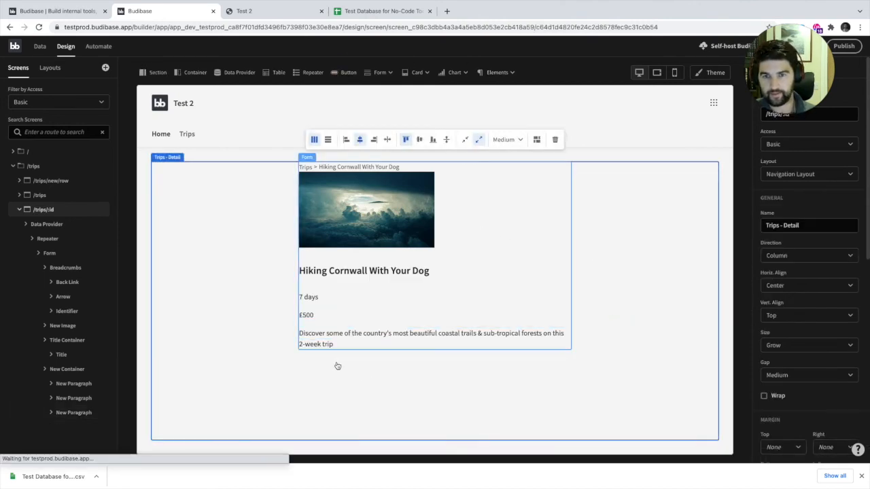
left_click_drag(57, 424, 75, 416)
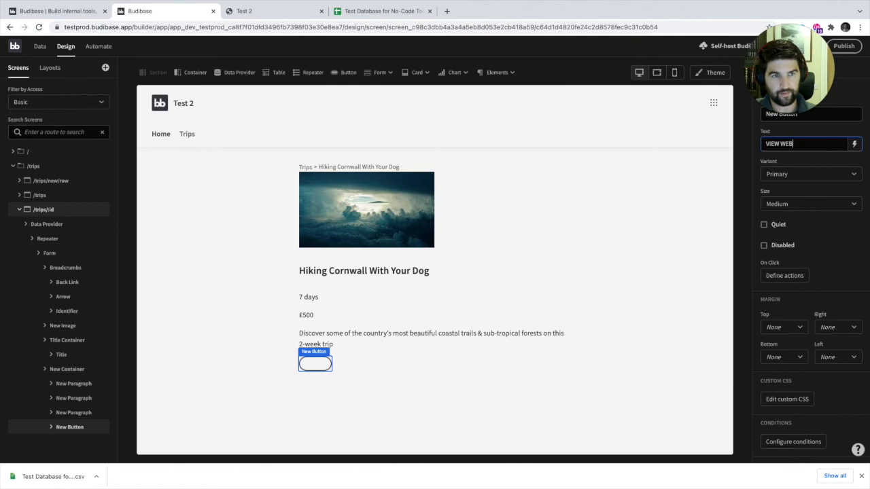
Step: Add a Navigate To action to the VIEW WEBSITE button's On Click event
left_click(784, 275)
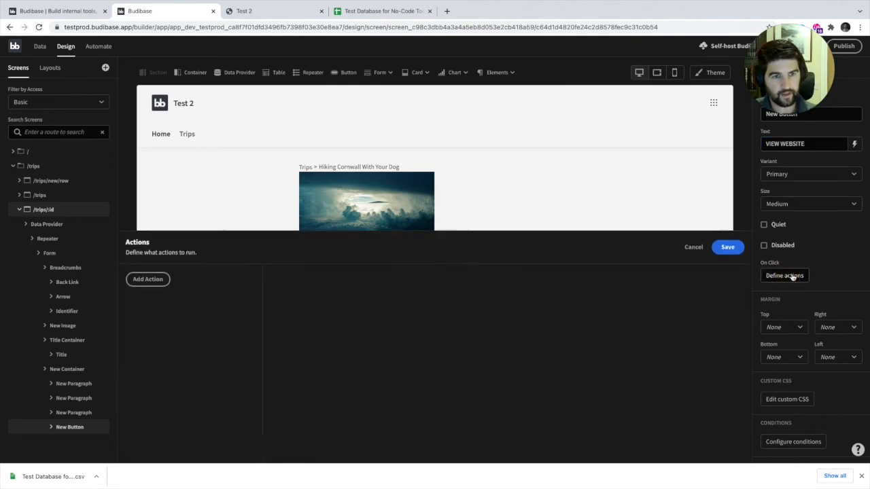
left_click(150, 307)
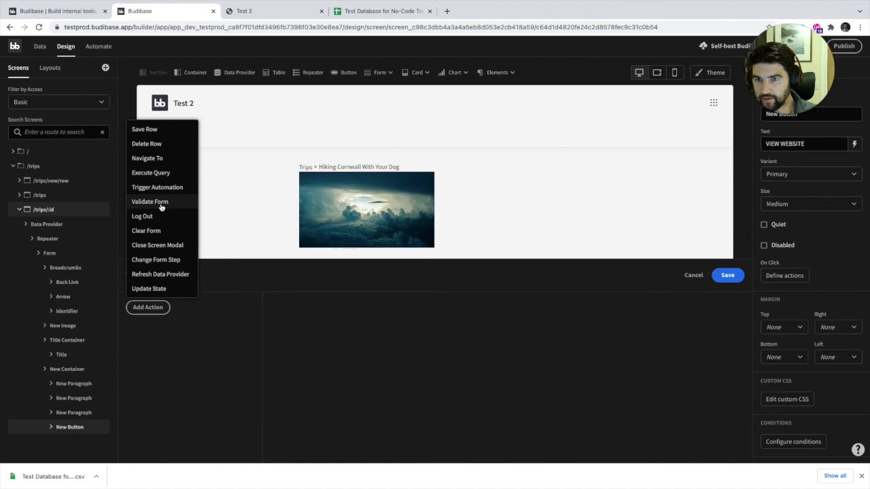
left_click(161, 159)
left_click(489, 307)
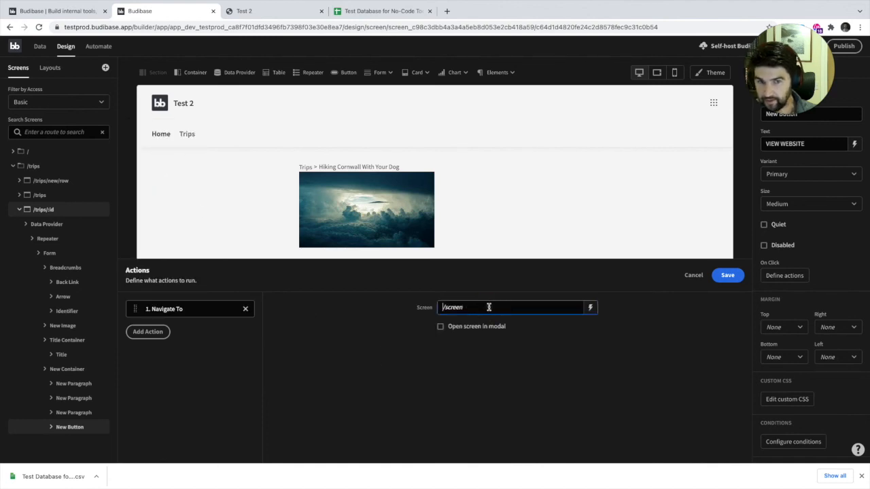
left_click(589, 305)
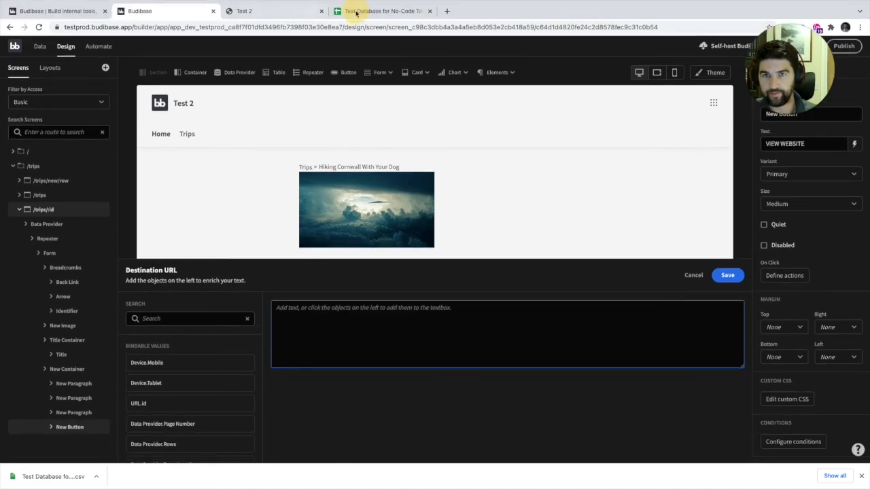
left_click(356, 12)
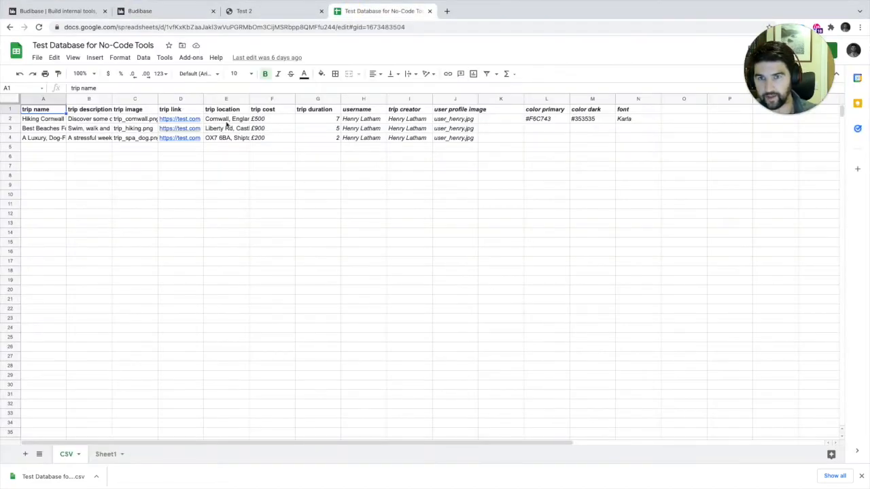
left_click(180, 119)
key("super+c")
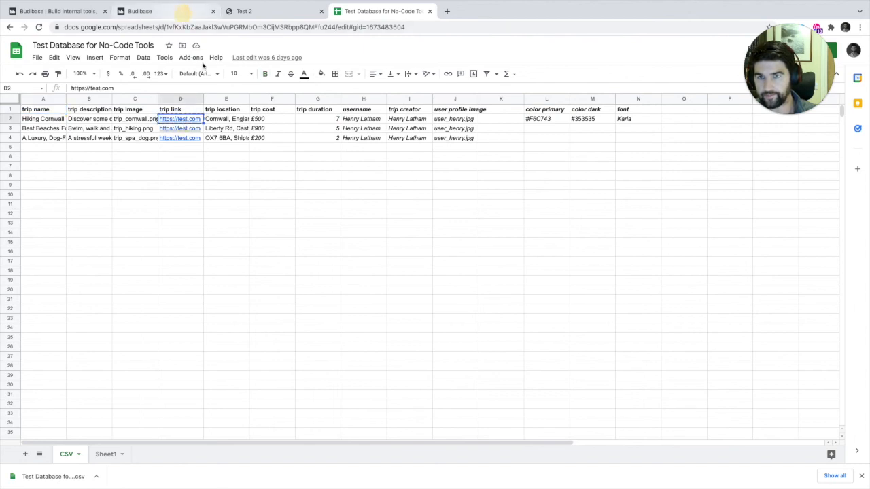
left_click(184, 12)
key("super+v")
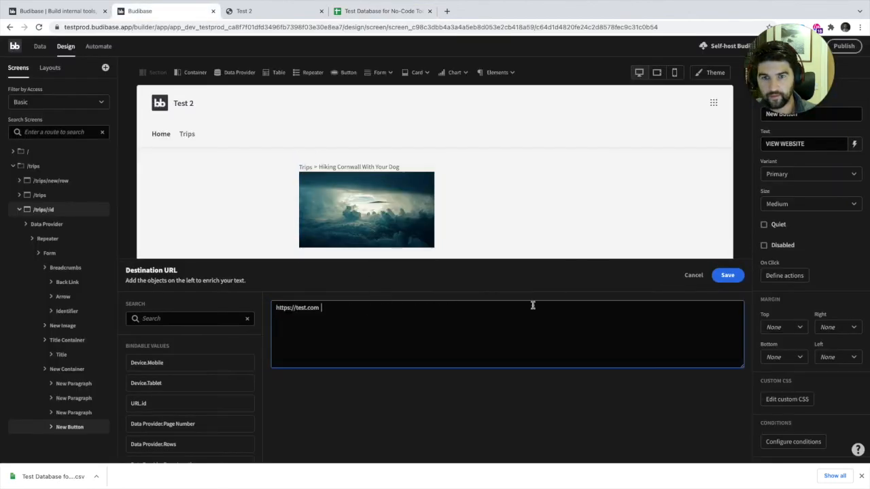
left_click(721, 280)
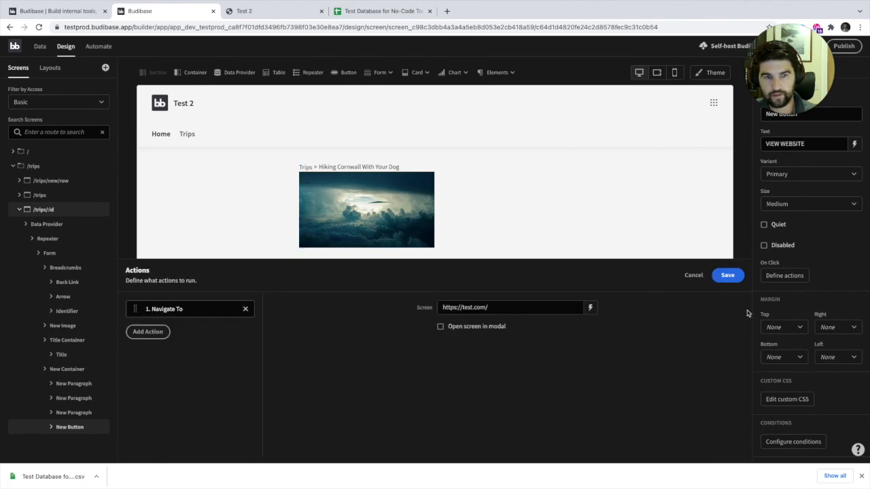
left_click(735, 277)
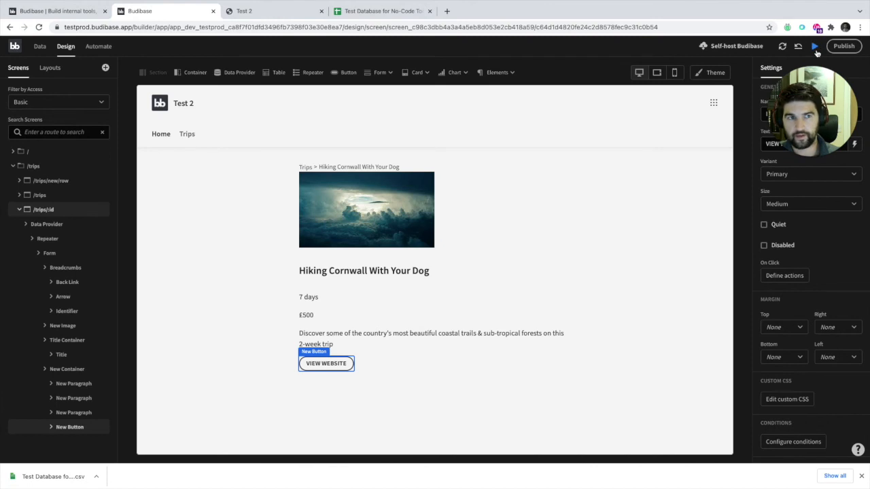
Step: Preview the app and open the detail page of the Hiking Cornwall trip from the Trips list
left_click(815, 49)
left_click(430, 12)
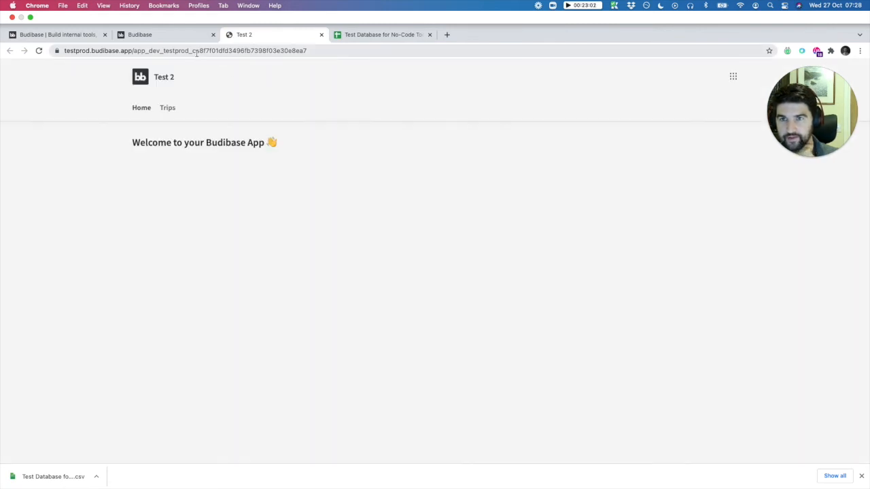
left_click(169, 85)
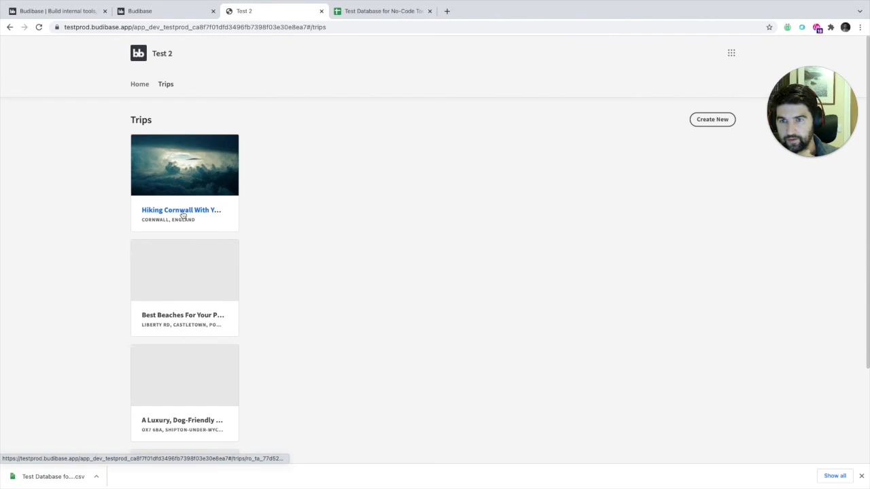
left_click(182, 213)
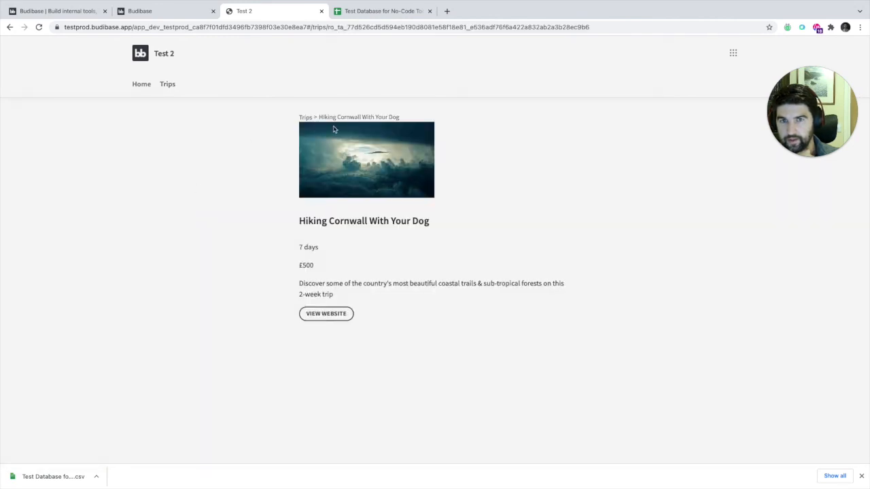
Step: Test the VIEW WEBSITE button on the previewed trip detail page
left_click(327, 318)
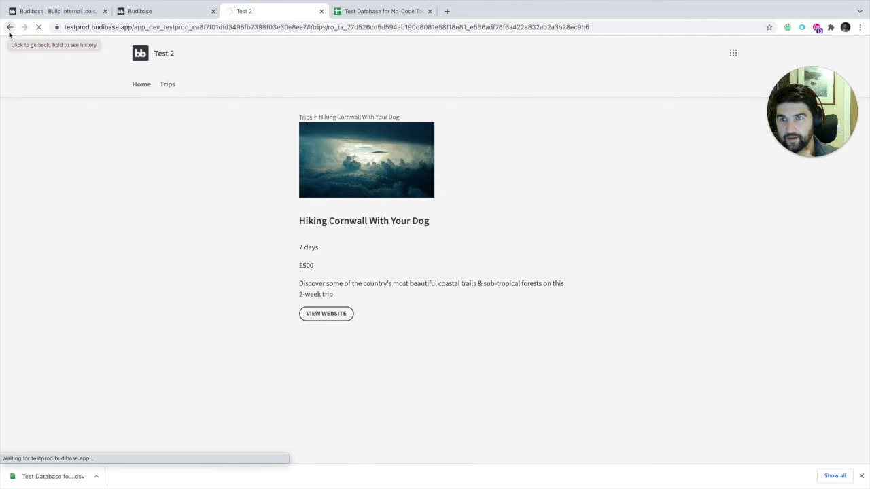
right_click(322, 314)
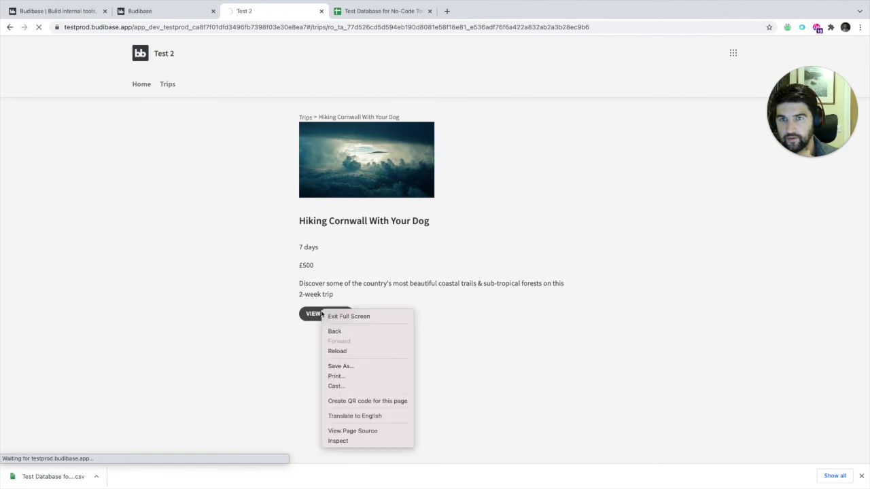
left_click(302, 351)
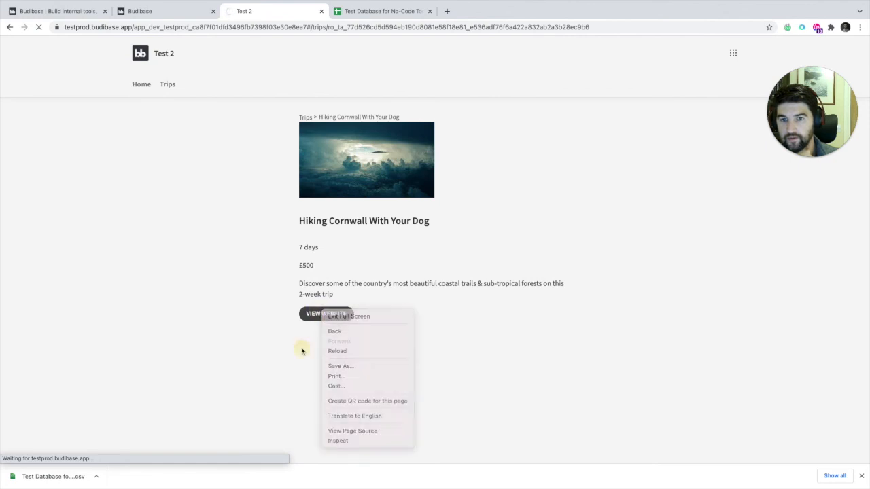
Step: Return the preview to the Trips list, reopen the VIEW WEBSITE button's On Click actions in the builder, and examine the available action types
left_click(10, 25)
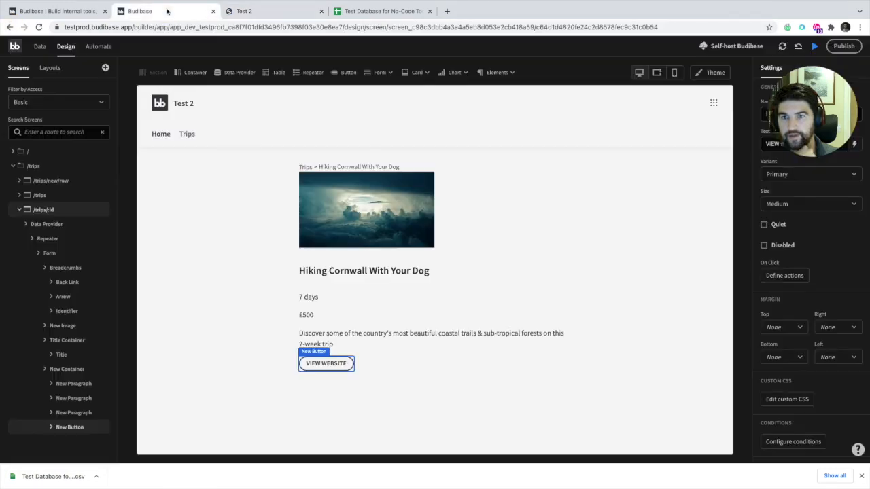
left_click(167, 11)
left_click(322, 362)
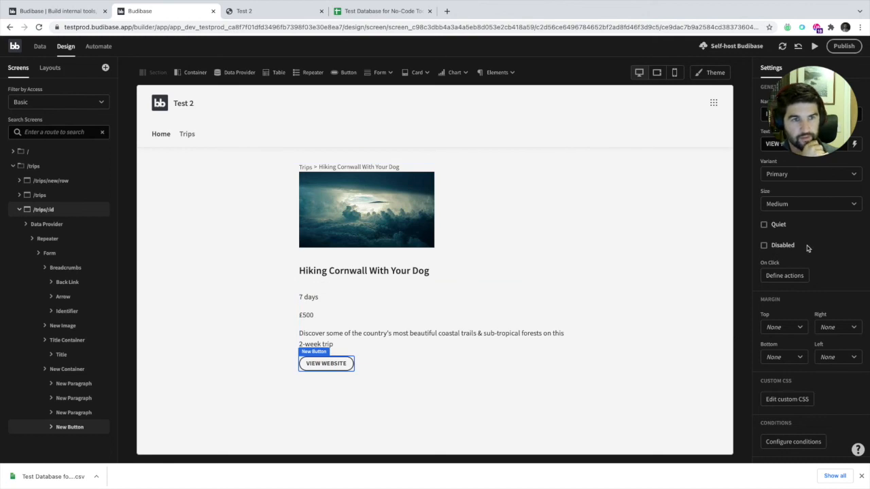
mouse_move(812, 142)
left_mouse_down()
mouse_move(768, 127)
mouse_move(814, 122)
mouse_move(818, 174)
mouse_move(816, 136)
left_mouse_up()
left_click(782, 275)
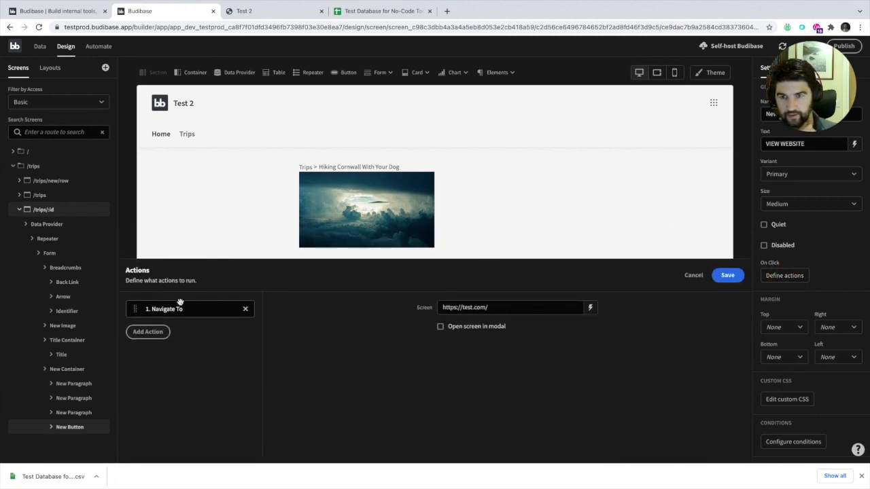
left_click(157, 331)
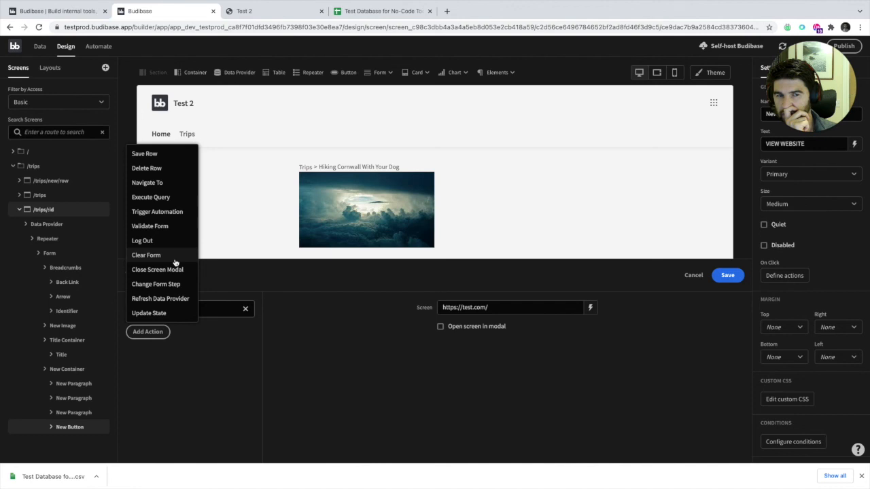
Step: Search the destination URL's bindings and helpers for EXTERNAL, clear the search, and close the button's action settings without saving
left_click(589, 307)
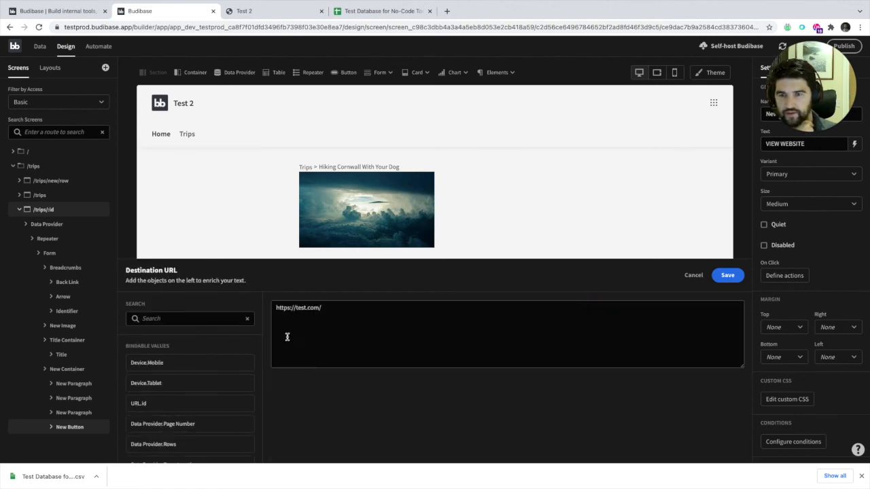
left_click(222, 317)
type("EX")
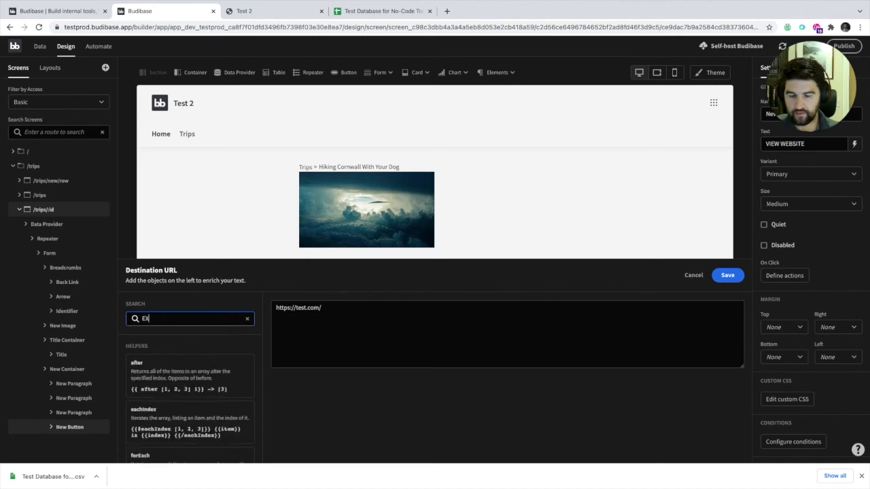
type("TERNAL")
left_click(247, 319)
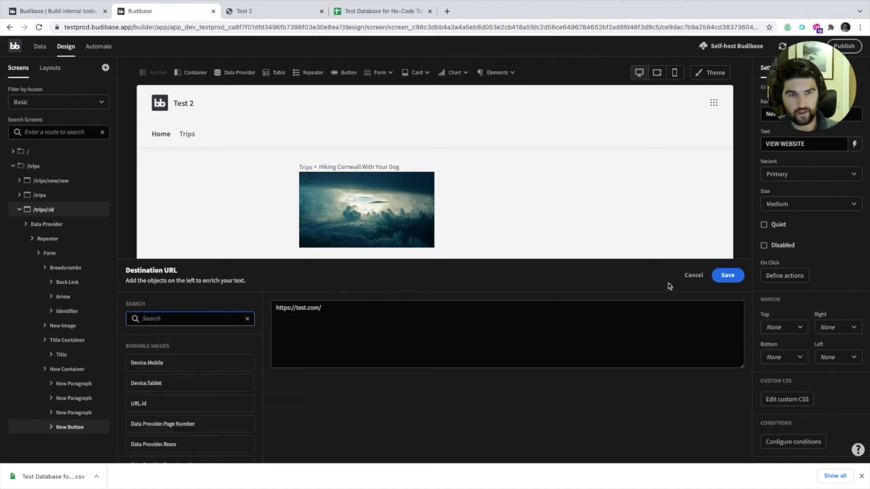
left_click(693, 275)
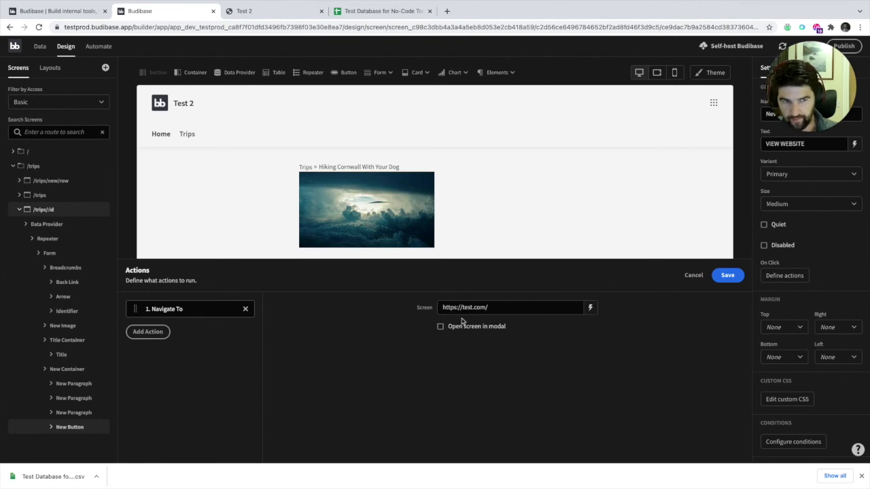
left_click(693, 276)
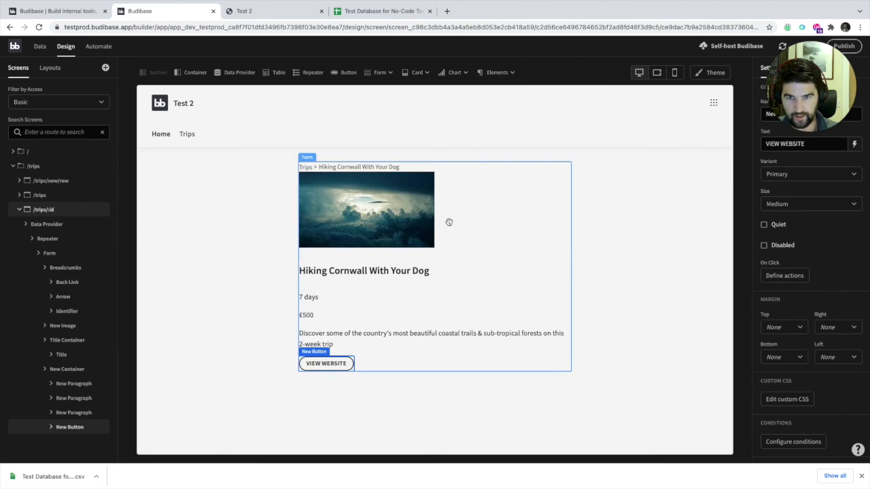
Step: Review the previewed Trips list and the Hiking Cornwall detail page, and return to the list to check its cards
left_click(302, 13)
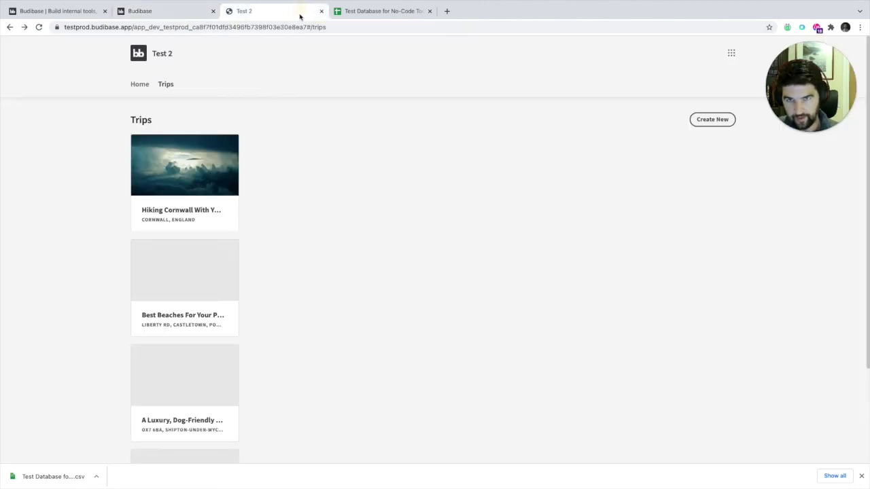
scroll(124, 104, "down", 2)
scroll(142, 96, "up", 2)
scroll(193, 137, "down", 2)
scroll(204, 204, "up", 3)
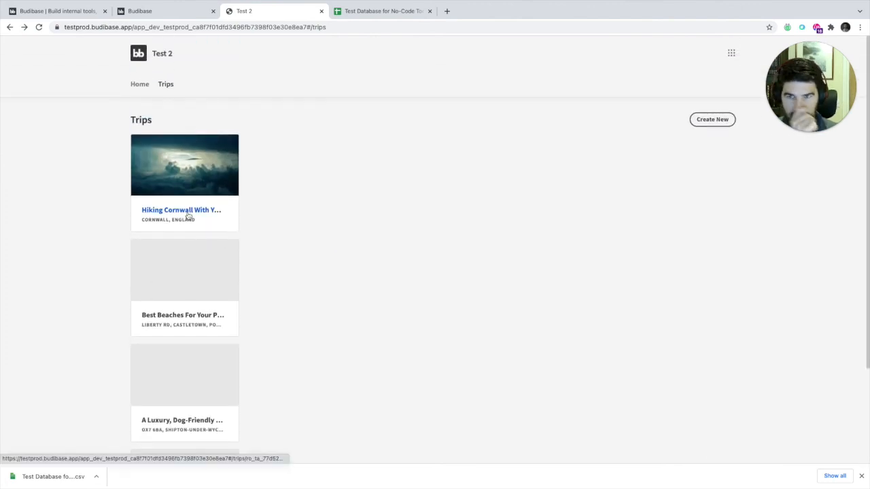
left_click(189, 216)
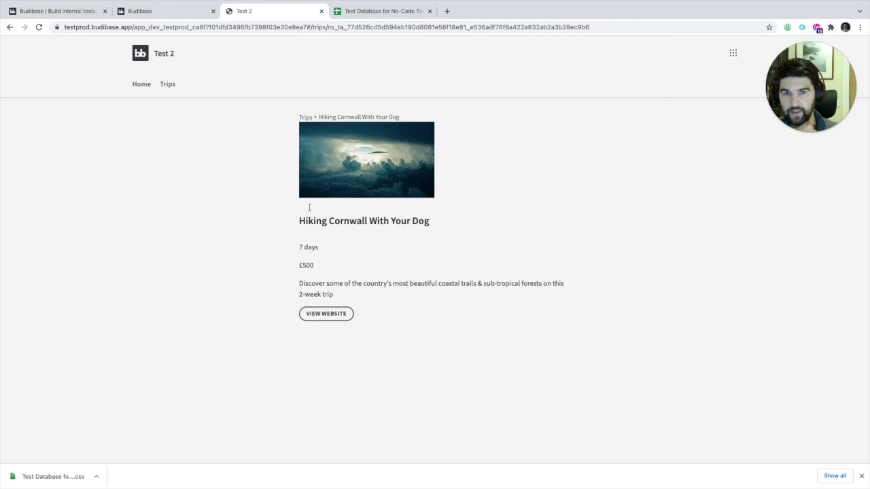
scroll(372, 193, "left", 5)
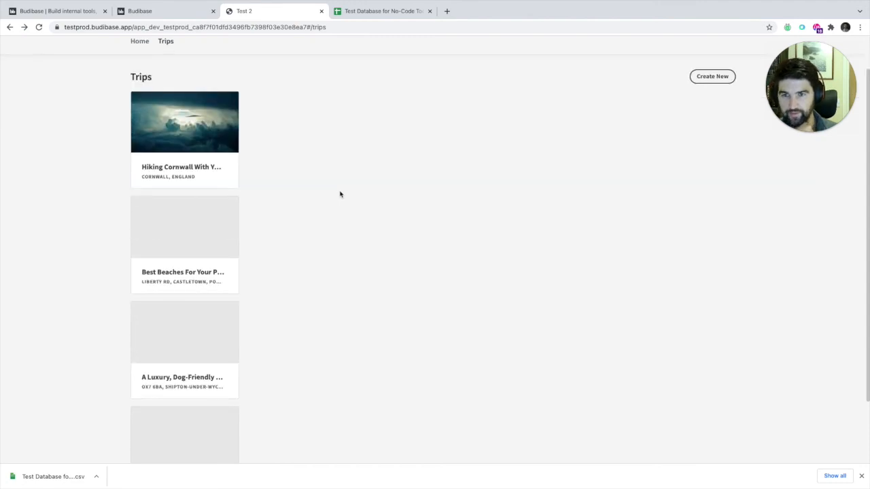
scroll(527, 196, "down", 2)
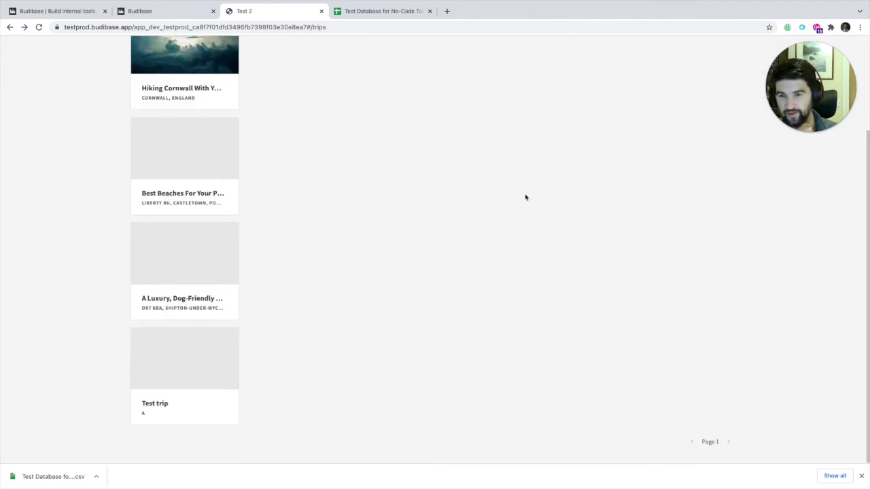
scroll(561, 263, "up", 2)
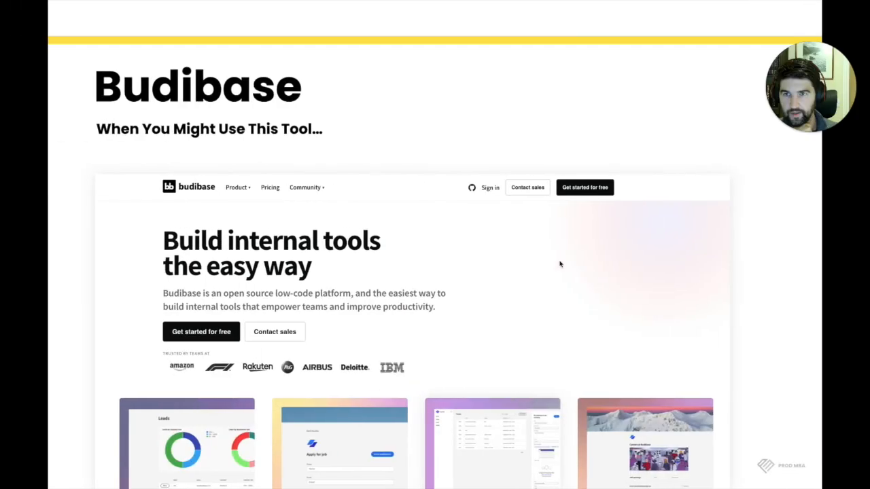
mouse_move(390, 4)
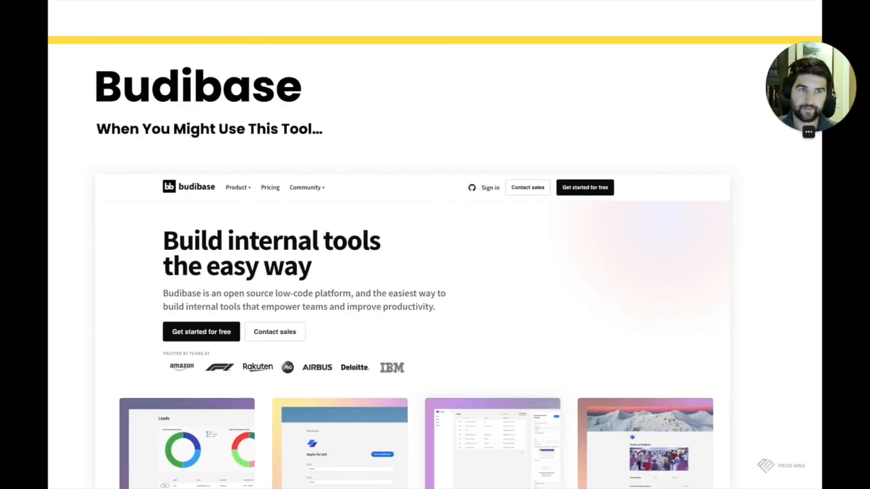
mouse_move(465, 3)
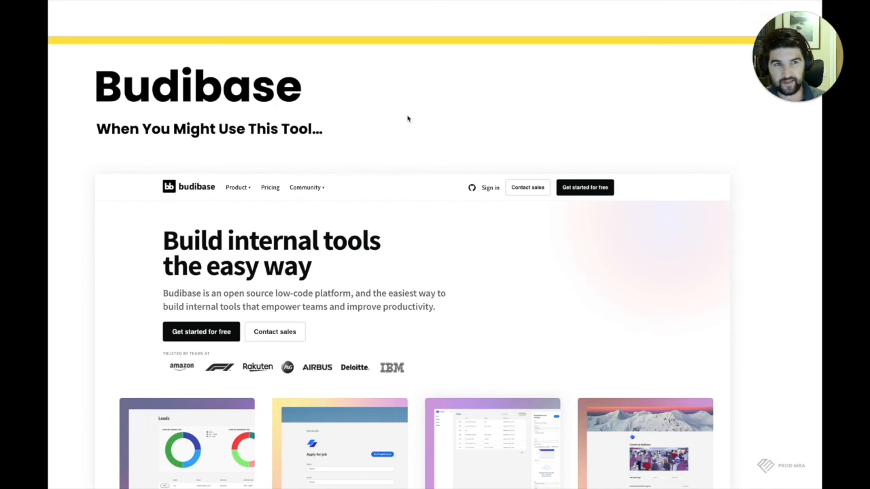
key("Right")
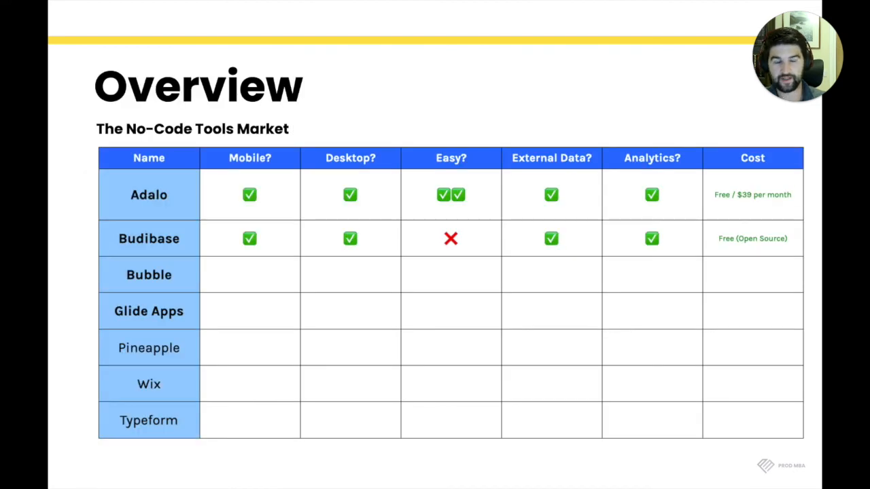